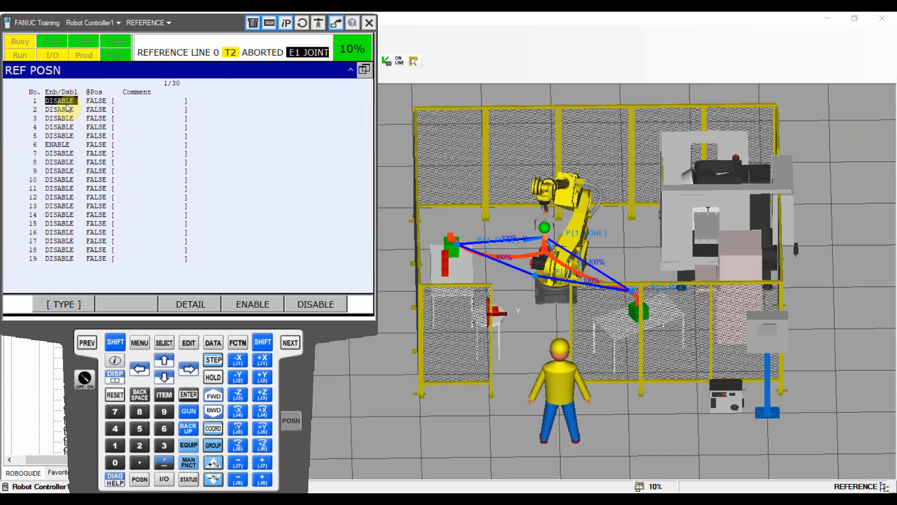
- Disable reference position 6 in the reference position list
left_click(65, 144)
left_click(316, 304)
left_click(275, 304)
left_click(307, 302)
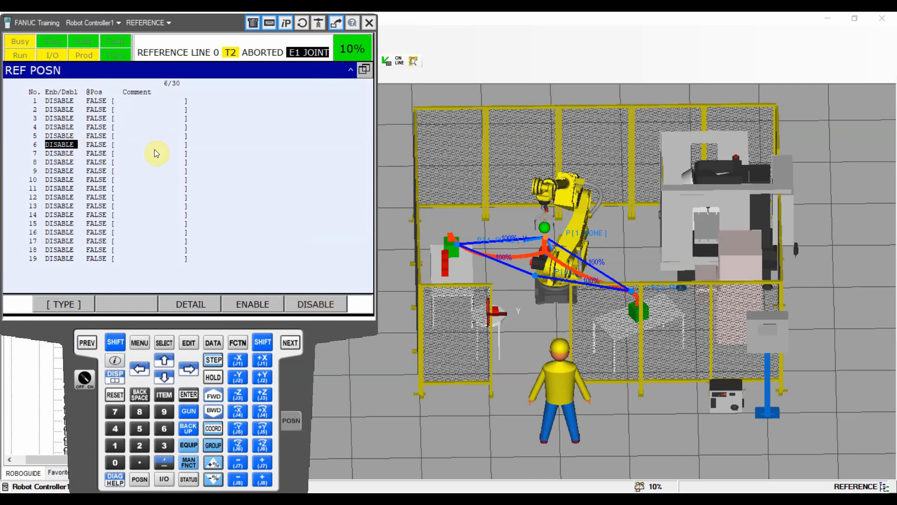
- Open the details of reference position 1 and enter HOME as its comment
left_click(97, 100)
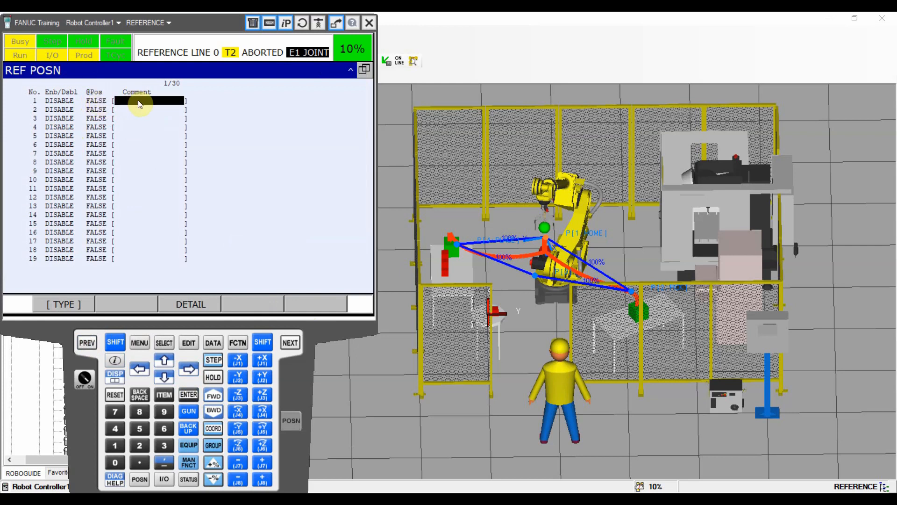
left_click(138, 372)
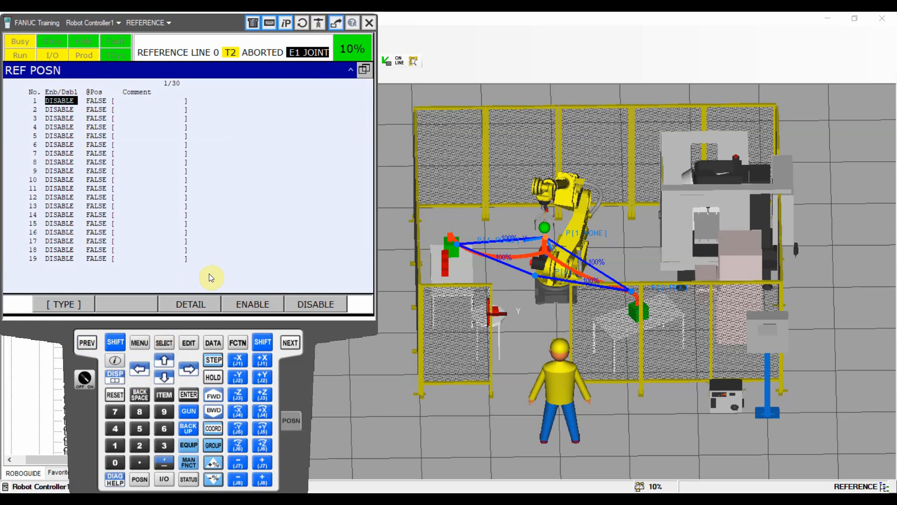
left_click(198, 303)
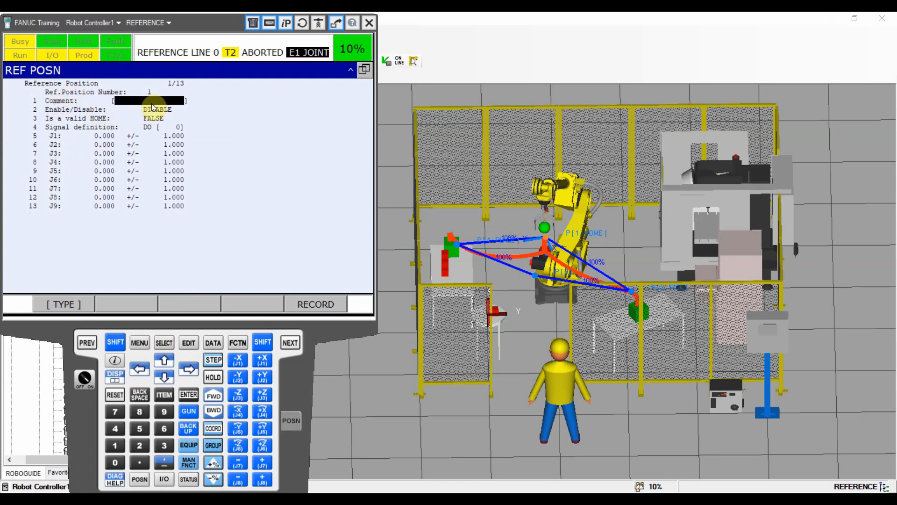
left_click(187, 395)
left_click(282, 275)
left_click(309, 304)
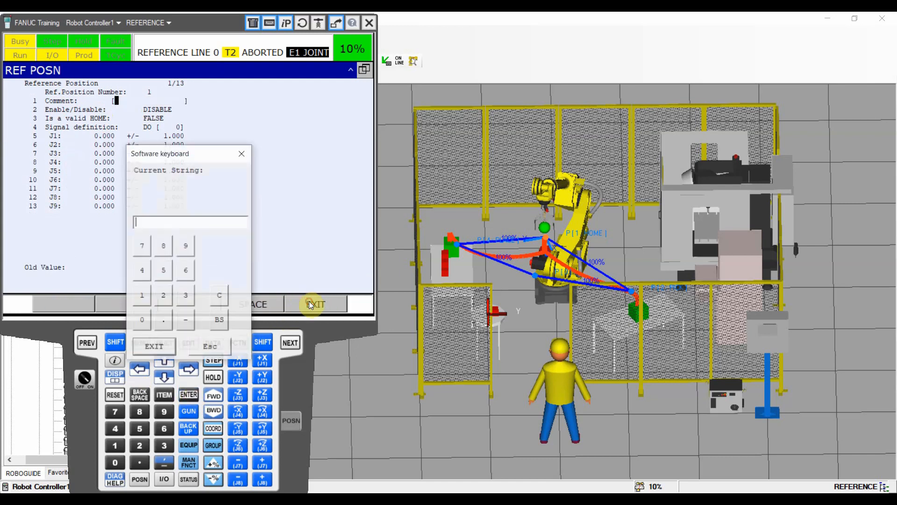
type("HOME")
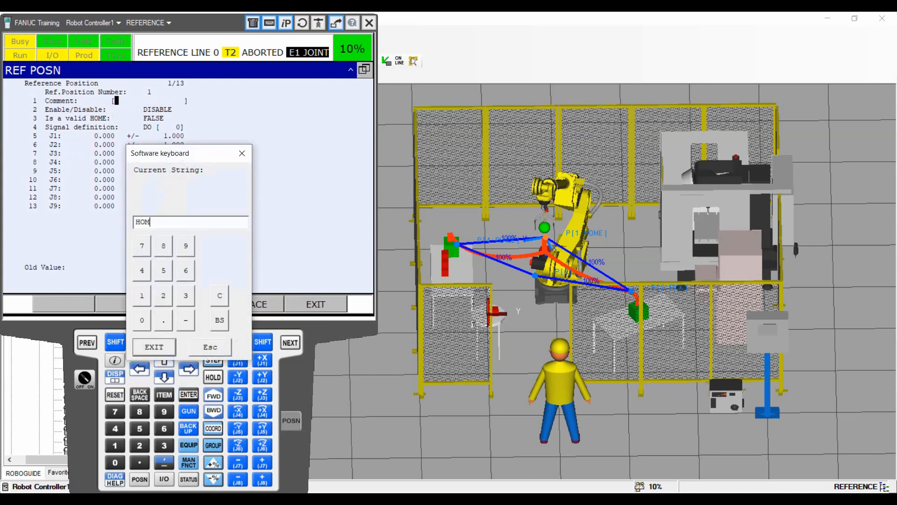
key("Return")
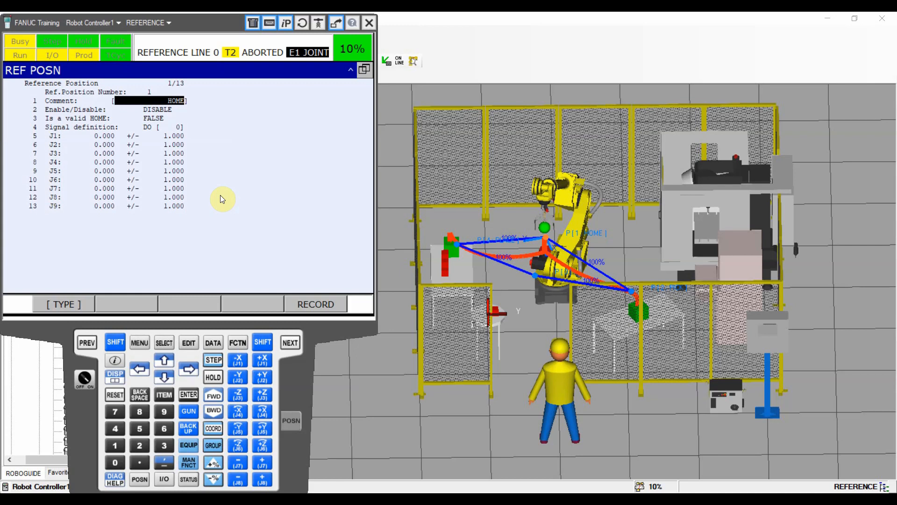
- Split the pendant display into two panes and show the UOP outputs in the second, selecting the At home signal
left_click(117, 378)
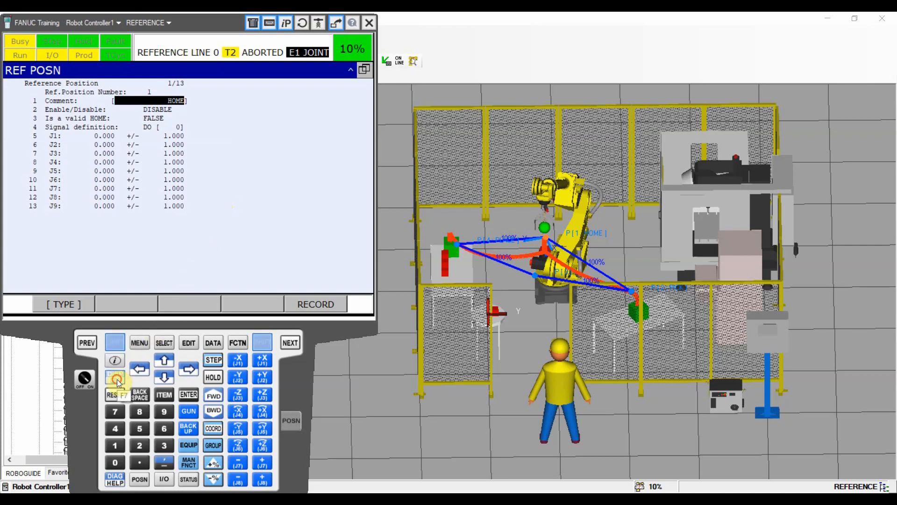
left_click(172, 120)
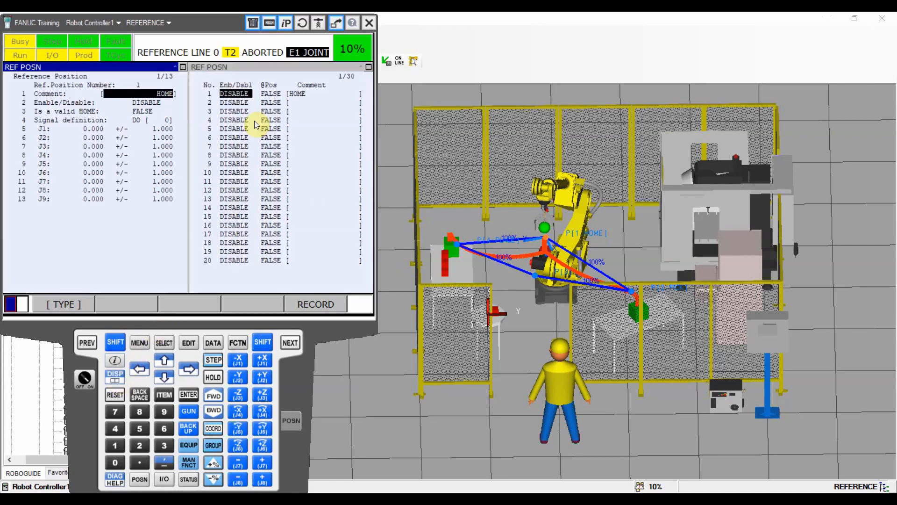
left_click(254, 120)
left_click(139, 342)
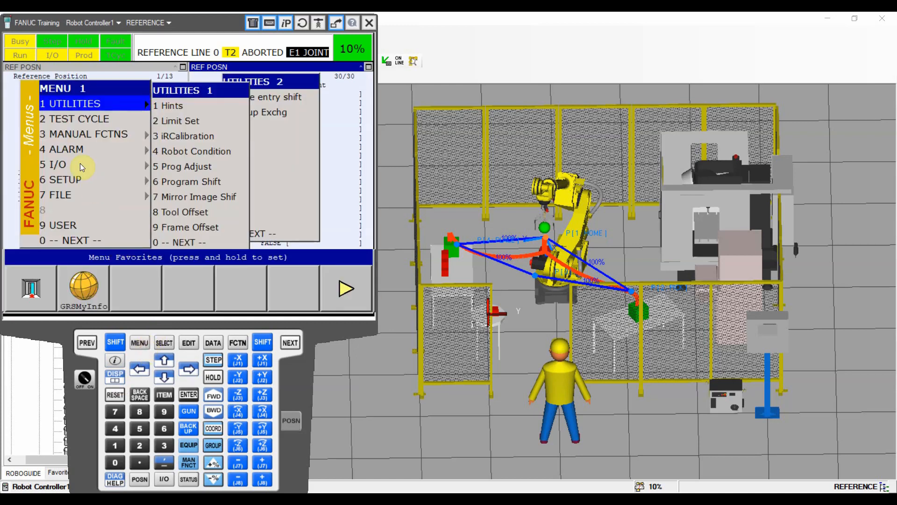
left_click(80, 164)
left_click(182, 212)
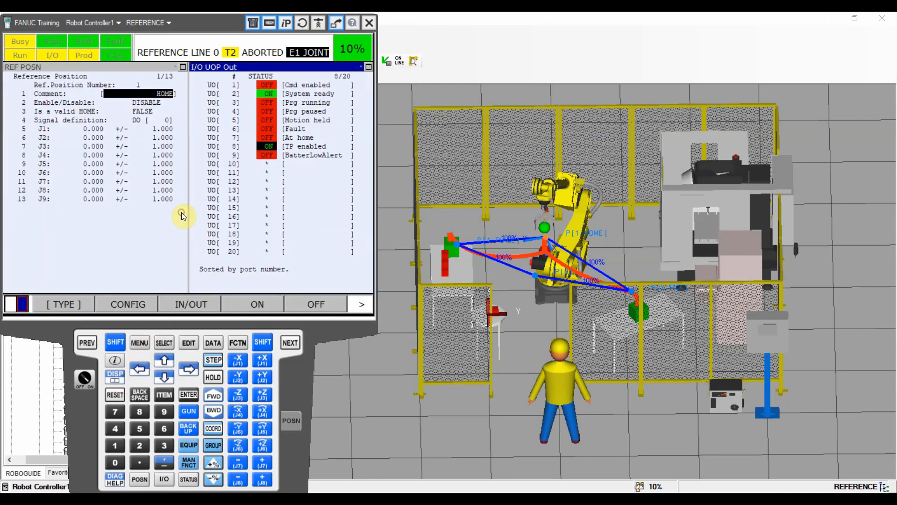
left_click(270, 137)
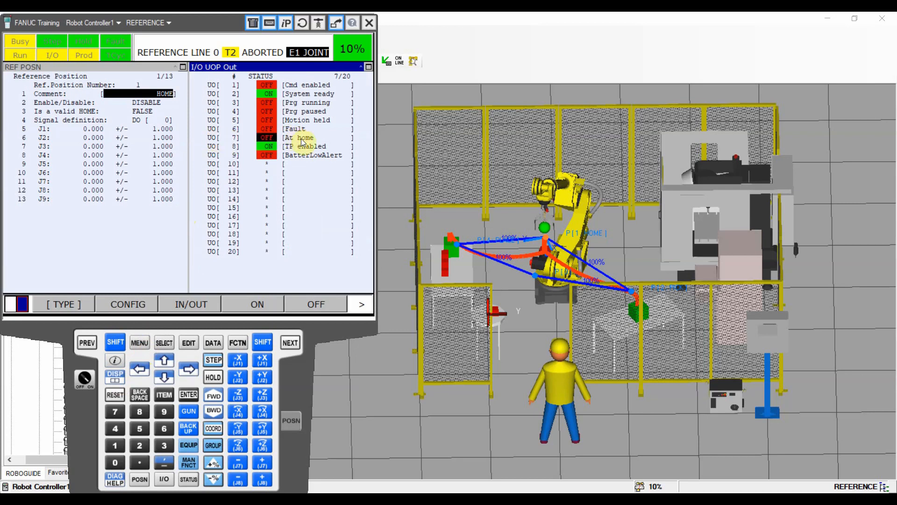
- Set "Is a valid HOME" to TRUE for reference position 1
left_click(122, 68)
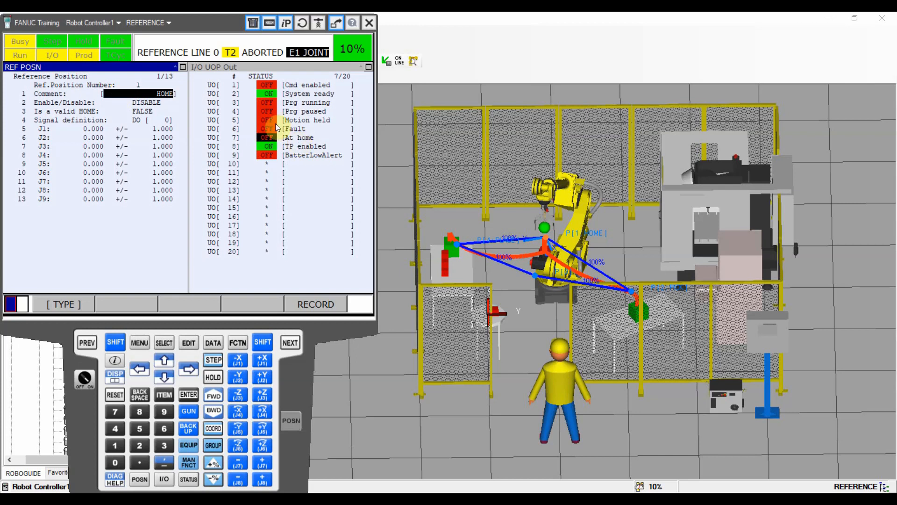
left_click(143, 105)
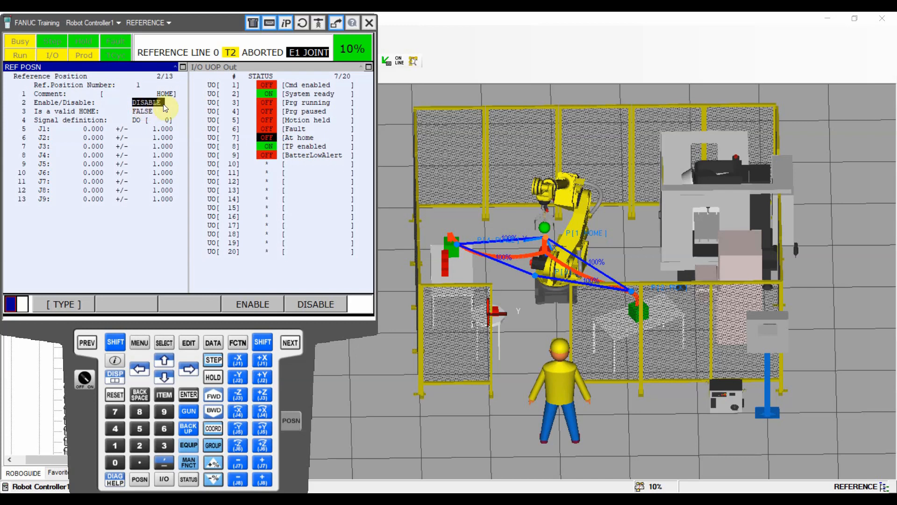
left_click(163, 376)
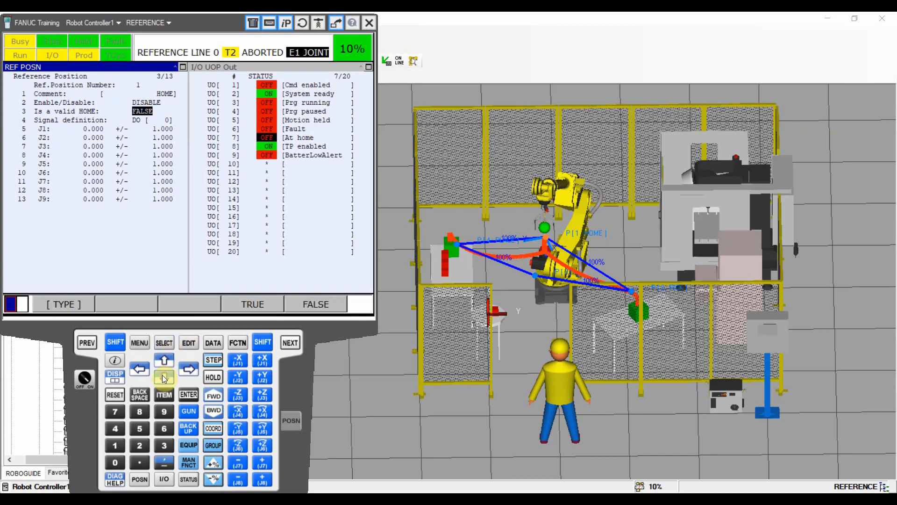
left_click(135, 120)
left_click(259, 307)
left_click(137, 109)
- Show the Cell setup screen in the second pane to examine the home I/O macro setting
left_click(233, 68)
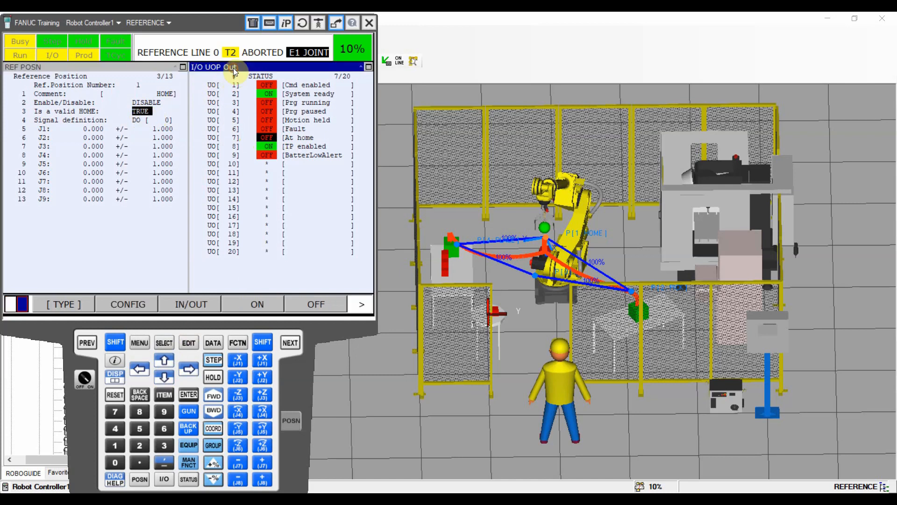
left_click(139, 342)
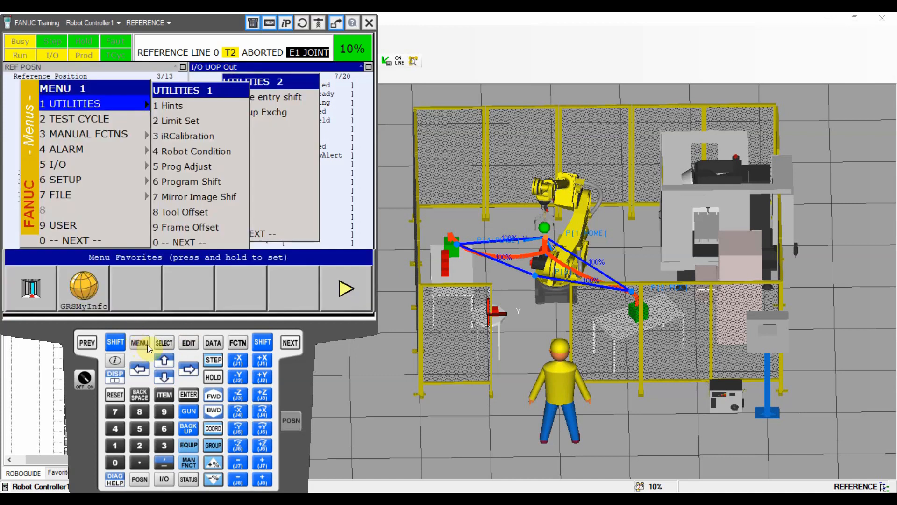
left_click(91, 179)
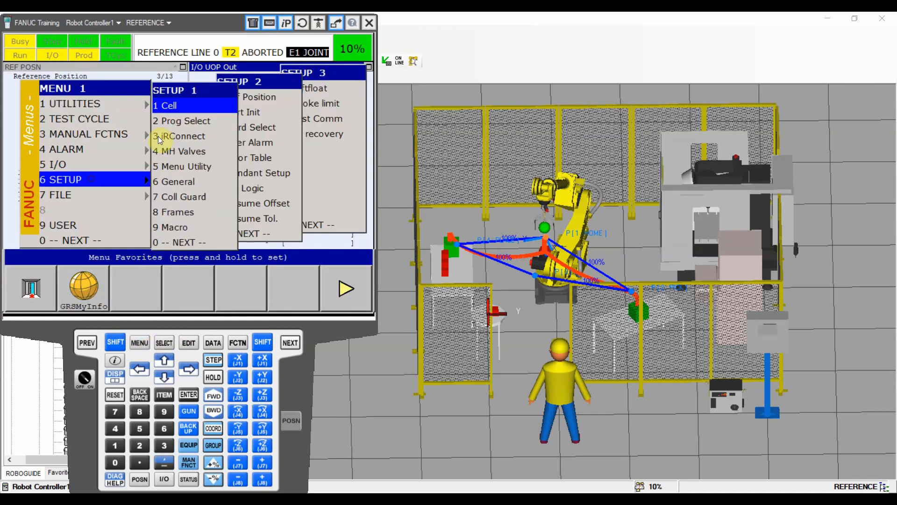
left_click(175, 106)
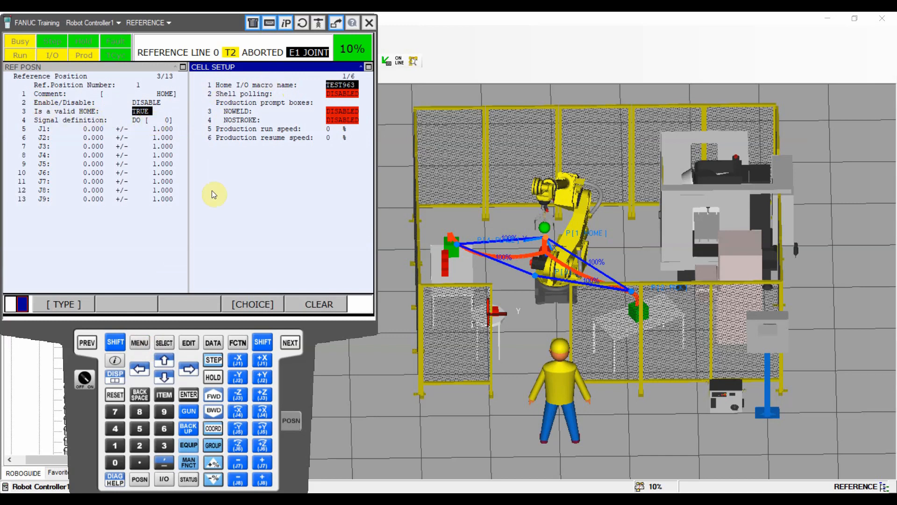
left_click(140, 344)
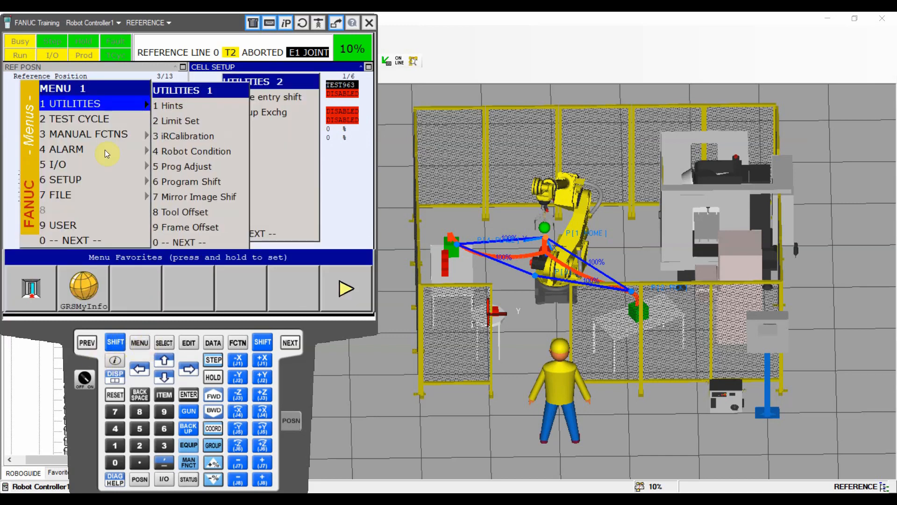
left_click(86, 343)
- Return to the reference position list and open the details of reference position 2
left_click(86, 67)
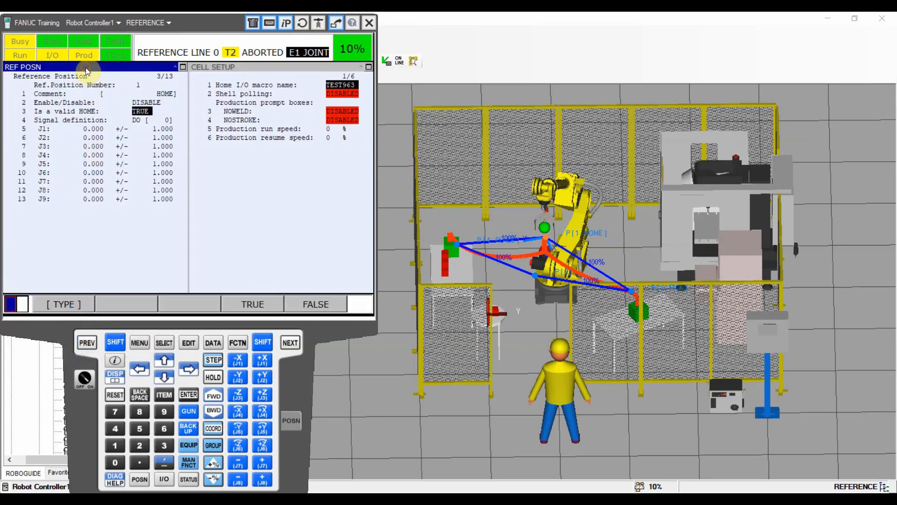
left_click(86, 342)
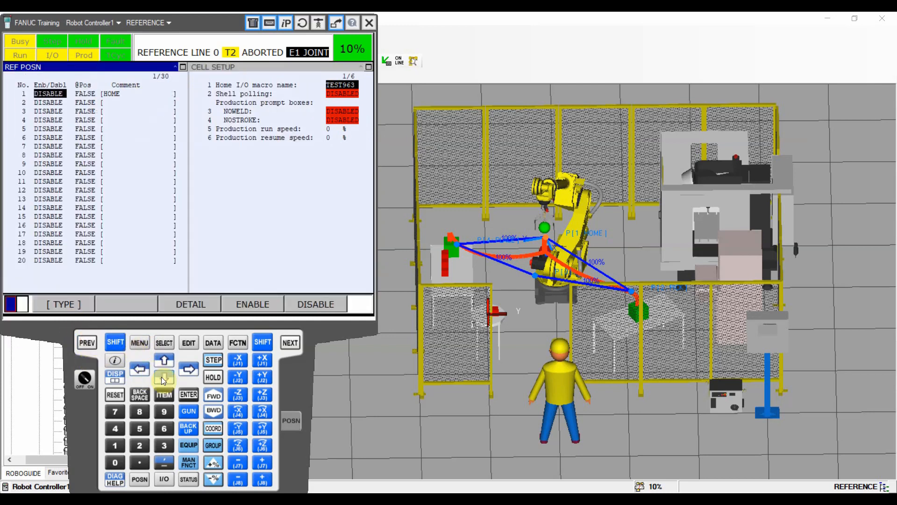
left_click(164, 376)
left_click(188, 303)
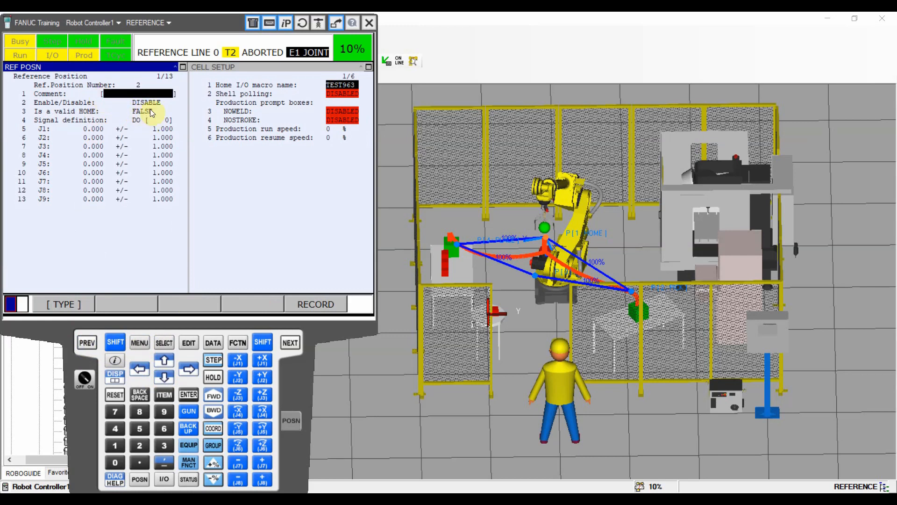
- Bring up the UOP outputs beside reference position 2 to check the At home signal
left_click(210, 71)
left_click(136, 332)
left_click(78, 166)
left_click(177, 212)
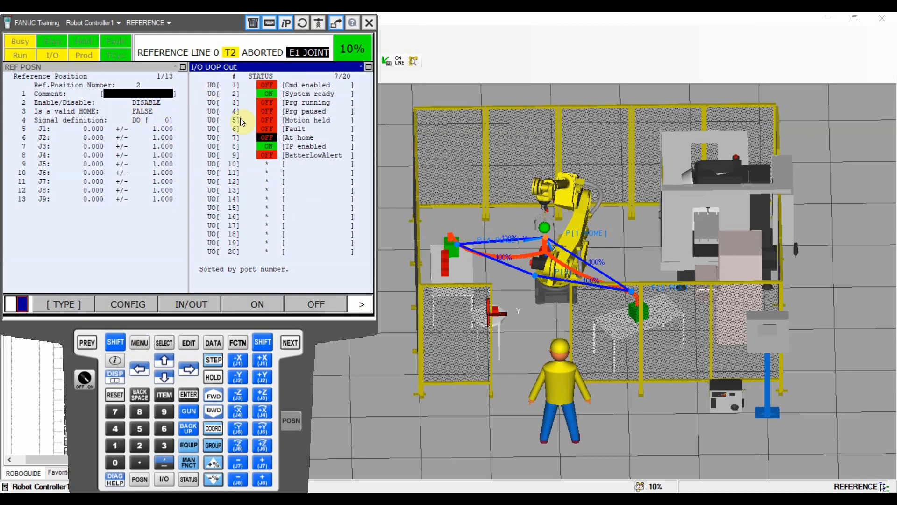
- Examine the production checks in the Prog Select setup, including the At home check, and bring up the program list
left_click(146, 344)
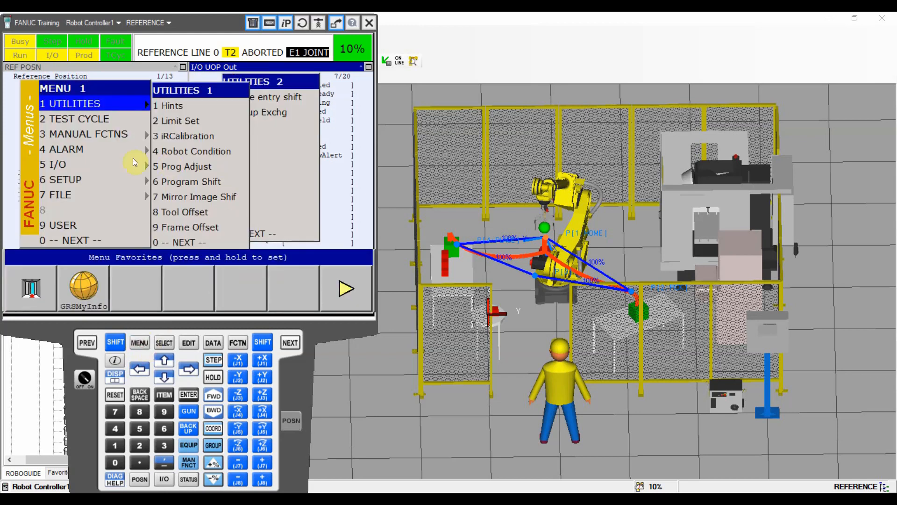
left_click(85, 179)
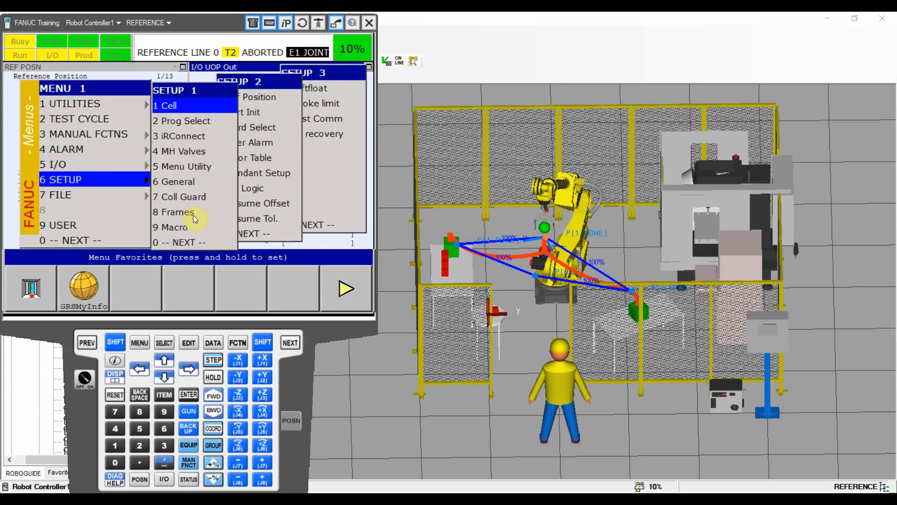
left_click(184, 121)
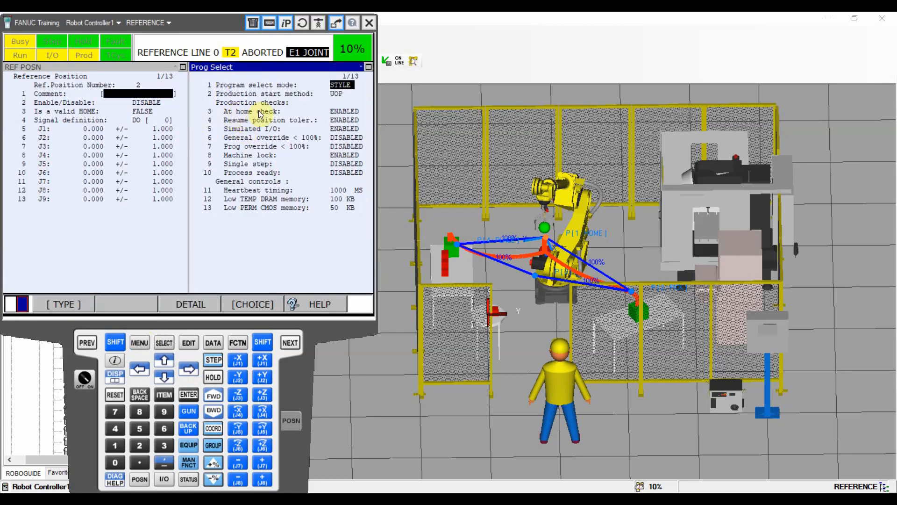
left_click(166, 343)
- Reopen the details of reference position 1 and select its "Is a valid HOME" setting
left_click(83, 192)
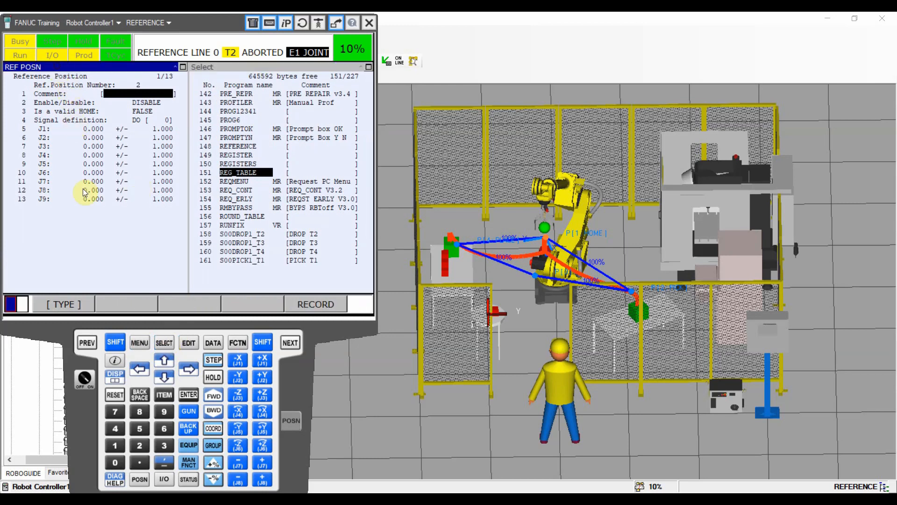
left_click(86, 344)
left_click(164, 361)
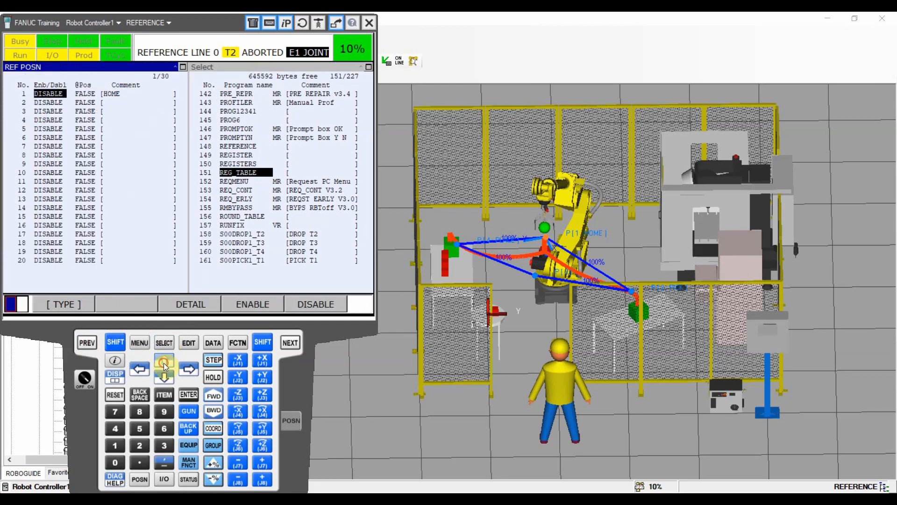
left_click(189, 304)
left_click(138, 113)
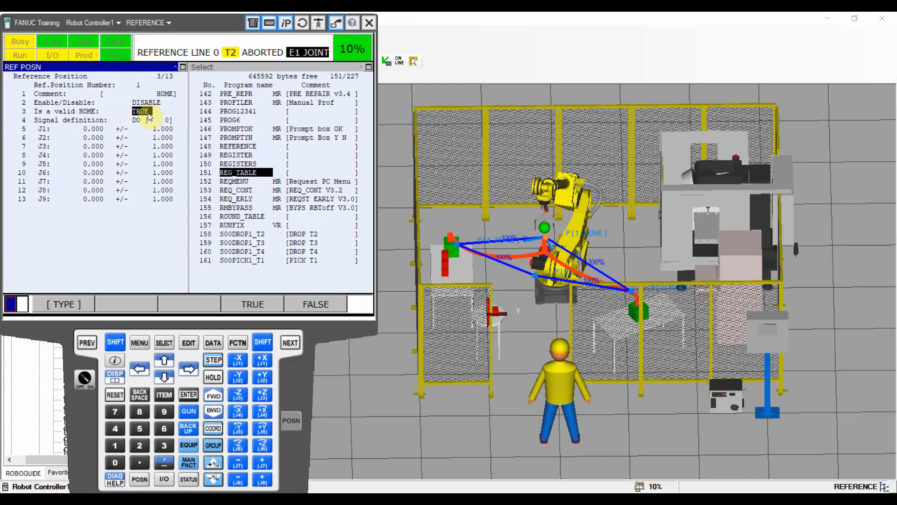
- Replace the program list in the second pane with the UOP outputs
left_click(224, 71)
left_click(139, 342)
left_click(59, 165)
left_click(206, 193)
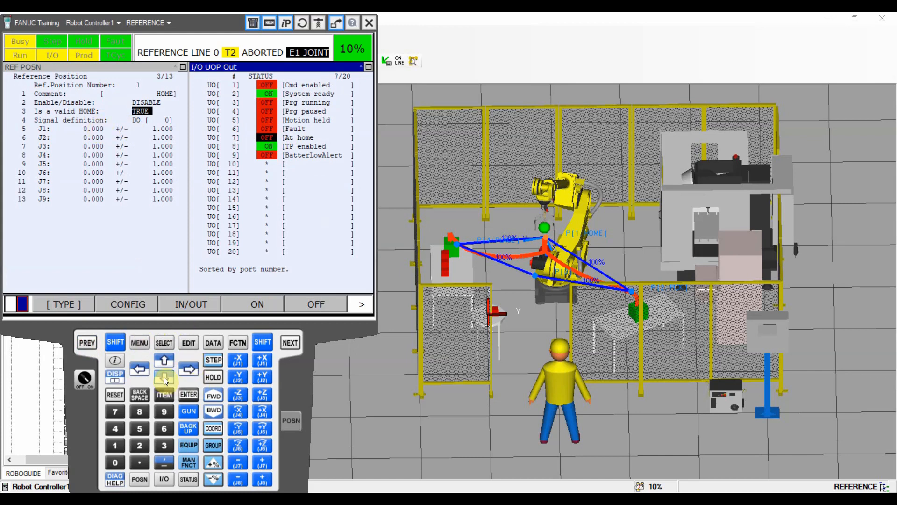
- Enter trial joint values in reference position 1, setting J1 to 5 and J2 to 6
left_click(95, 120)
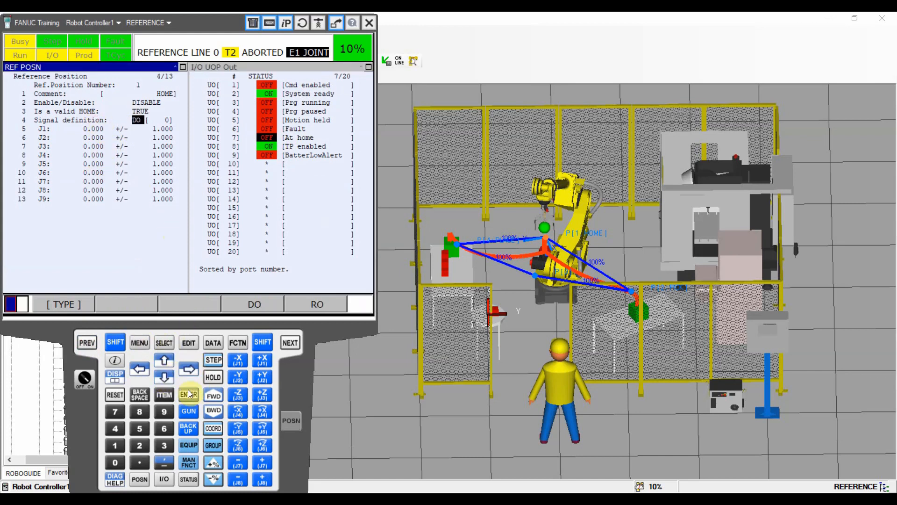
left_click(187, 373)
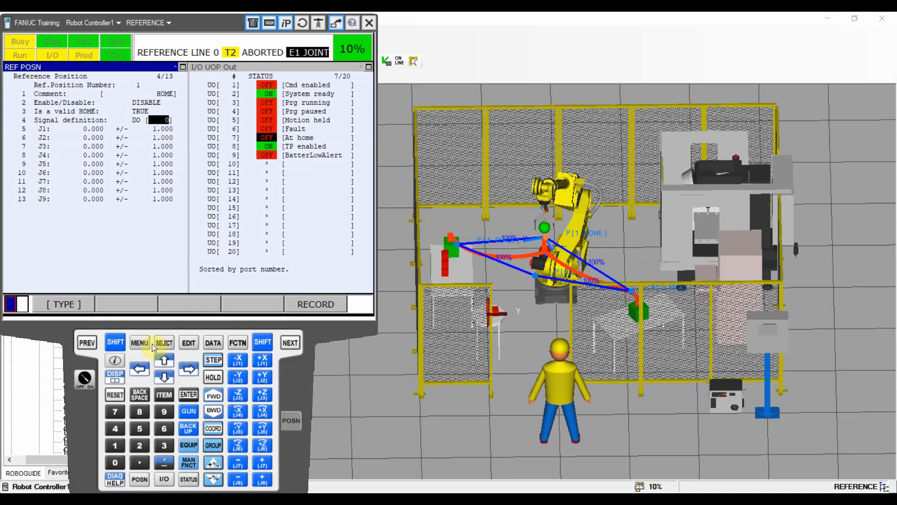
left_click(156, 377)
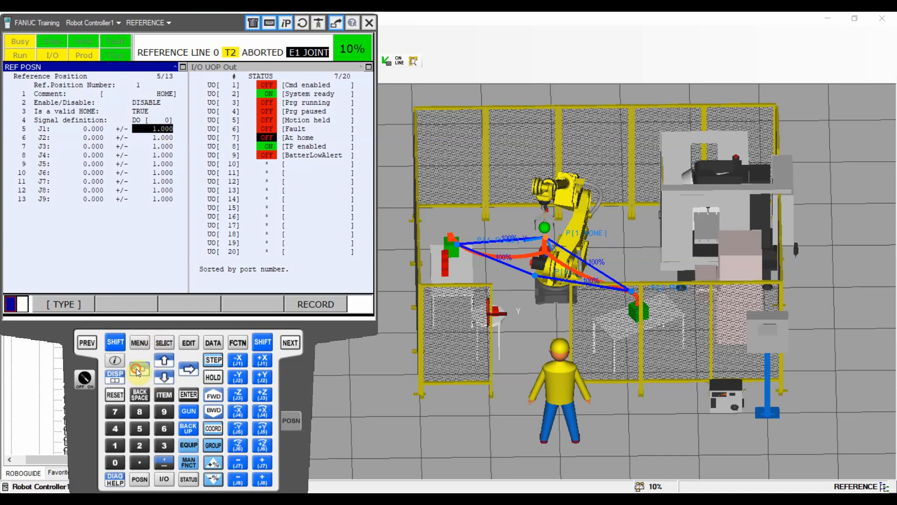
left_click(137, 369)
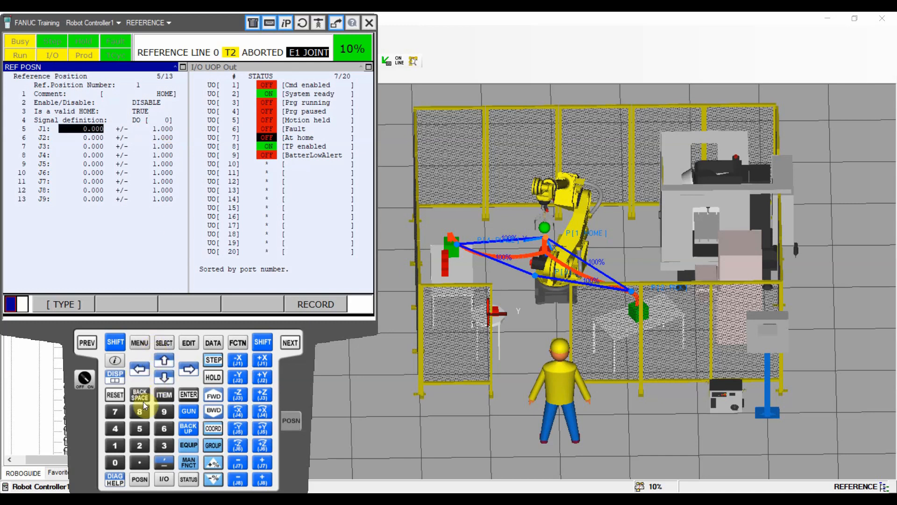
left_click(140, 428)
left_click(188, 395)
left_click(164, 377)
left_click(164, 427)
left_click(186, 395)
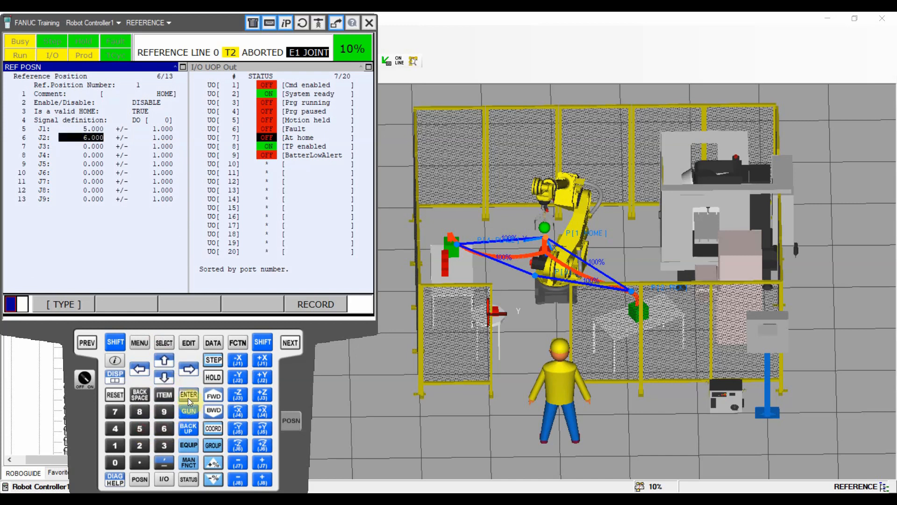
left_click(162, 340)
left_click(129, 340)
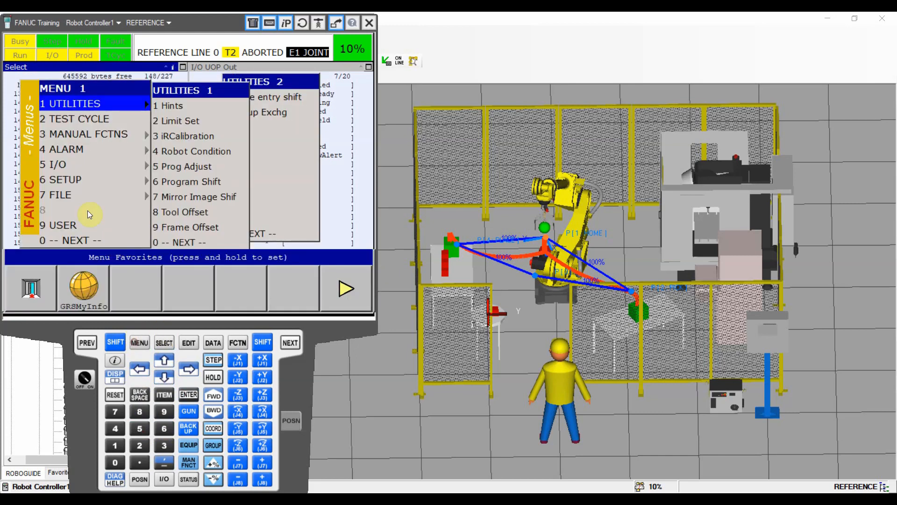
left_click(94, 176)
left_click(265, 97)
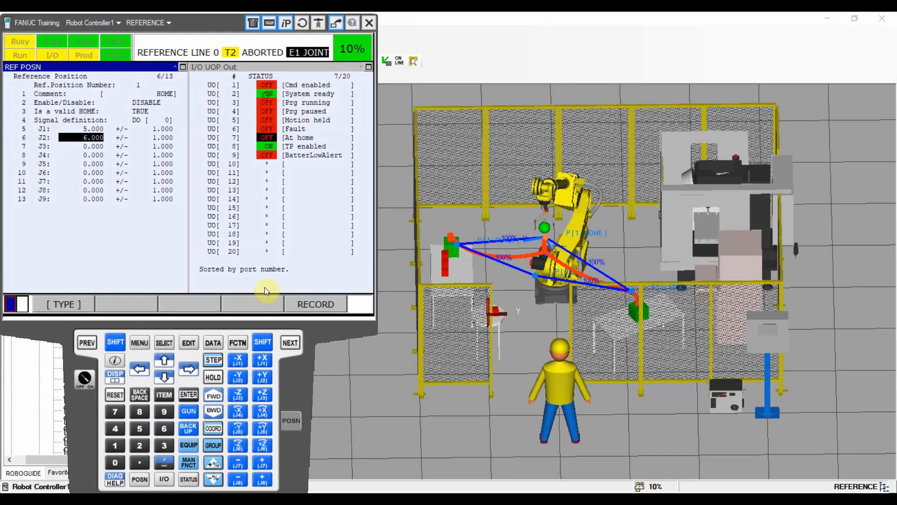
- Record the robot's current joint angles as the values of reference position 1
left_click(313, 305)
left_click(115, 341)
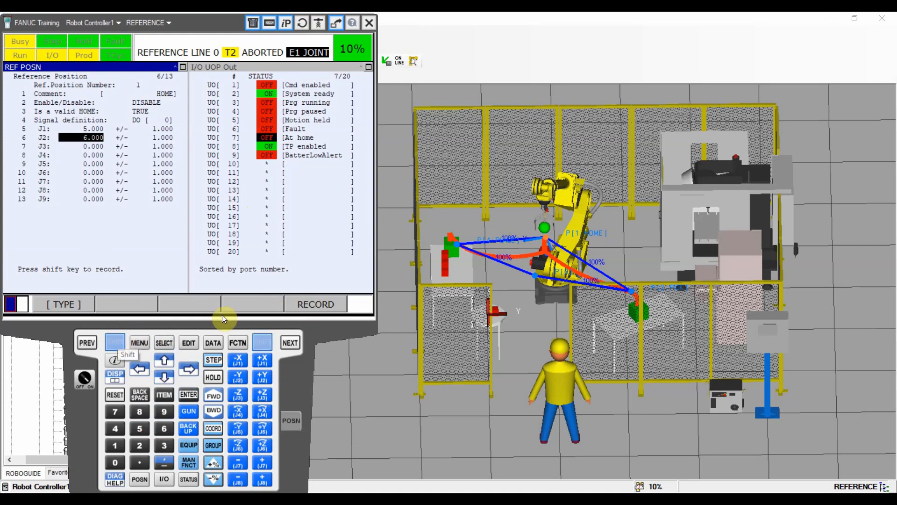
left_click(307, 304)
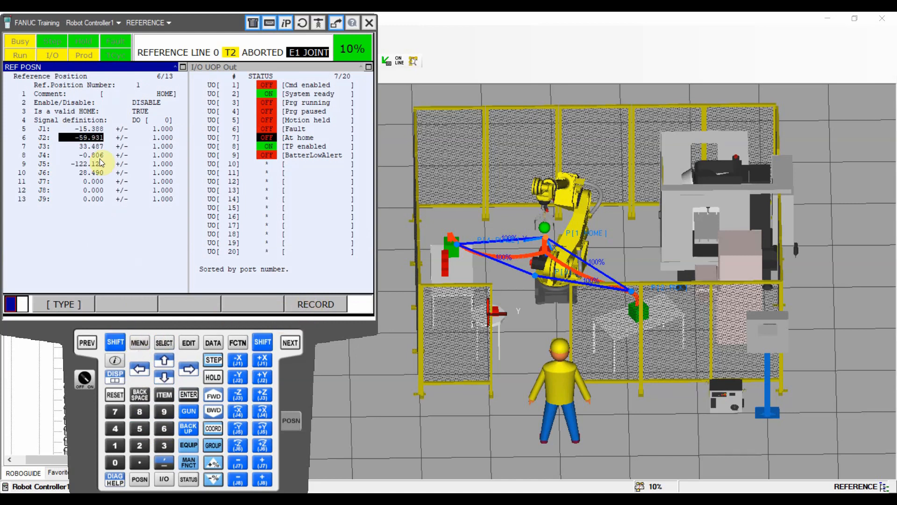
- Display the robot's current joint position in the second pane and compare it with reference position 1's recorded J1 to J6 values
left_click(248, 70)
left_click(139, 479)
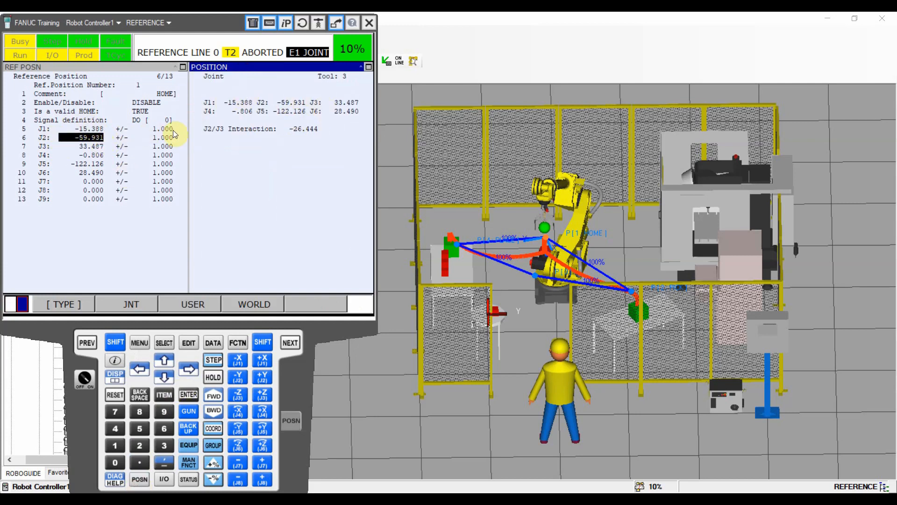
left_click(83, 127)
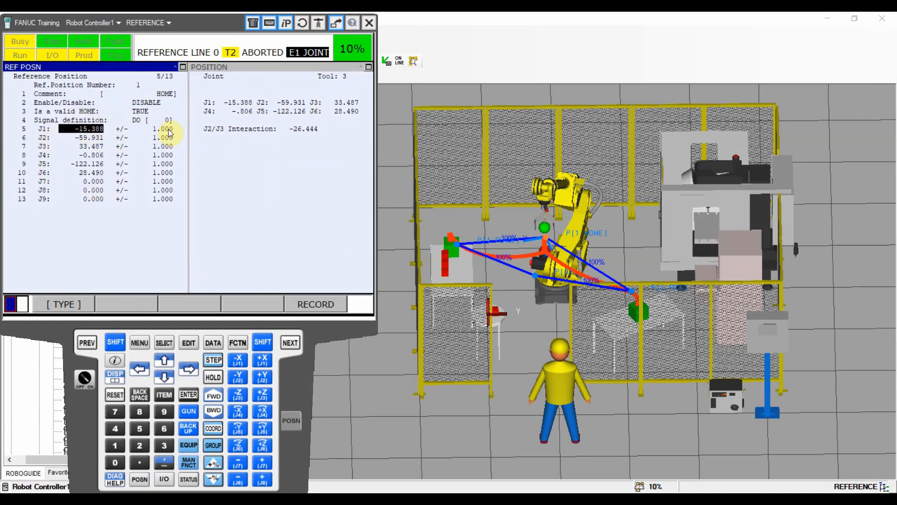
- Return to the reference position list and display the UOP outputs beside it in the second pane
left_click(54, 87)
left_click(87, 342)
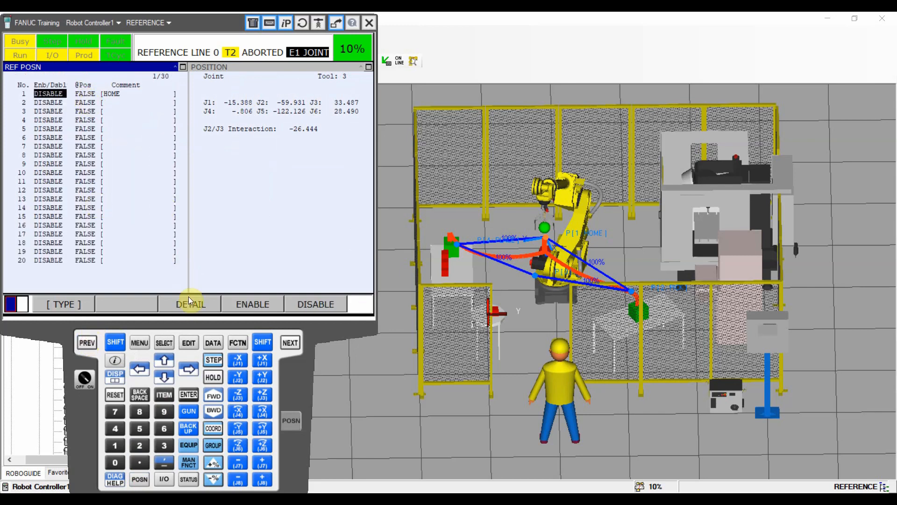
left_click(220, 66)
left_click(150, 340)
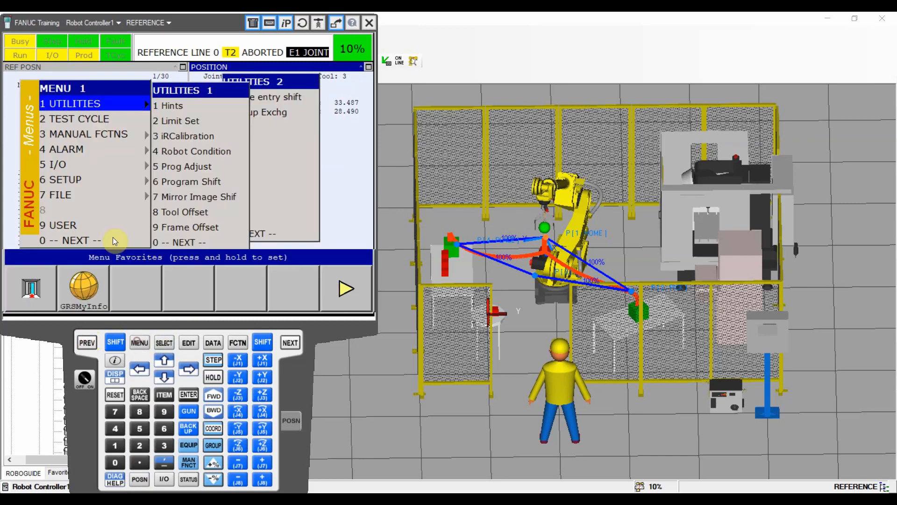
left_click(81, 165)
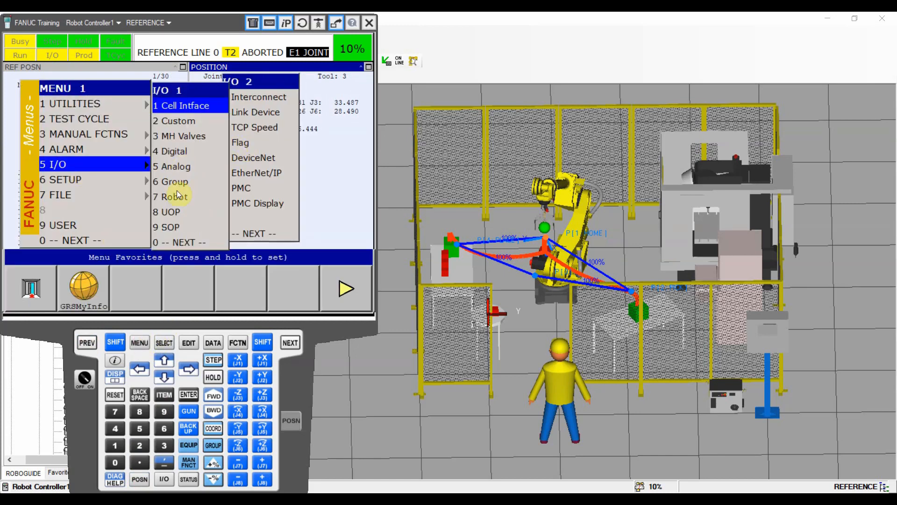
left_click(179, 211)
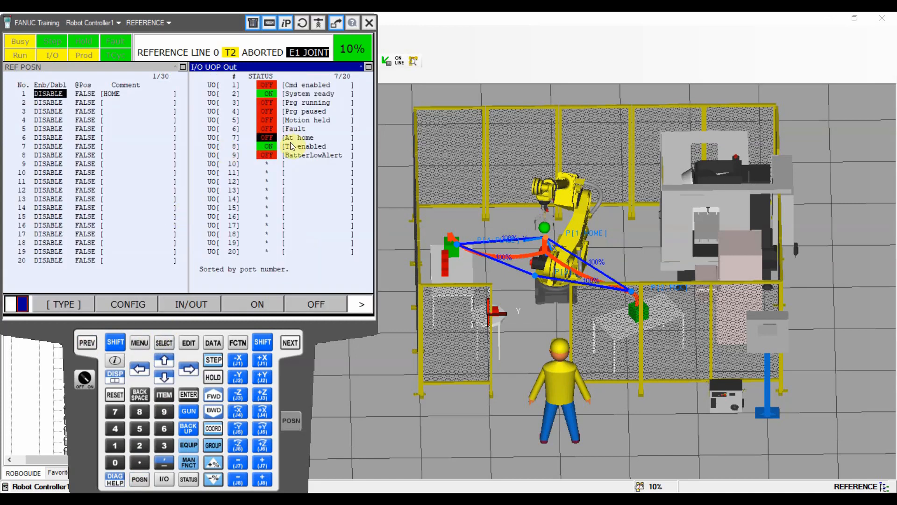
- Enable reference position 1 from the list, check the At home output, and reset the controller fault
left_click(49, 95)
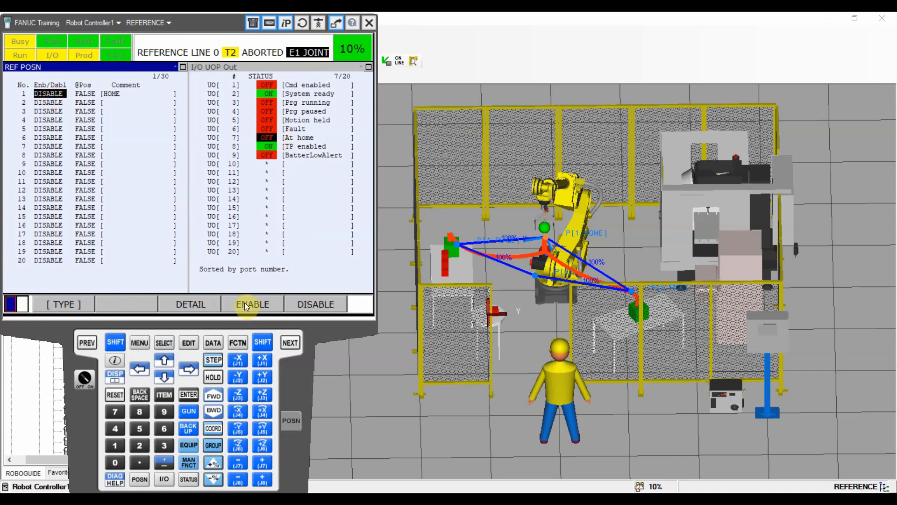
left_click(245, 302)
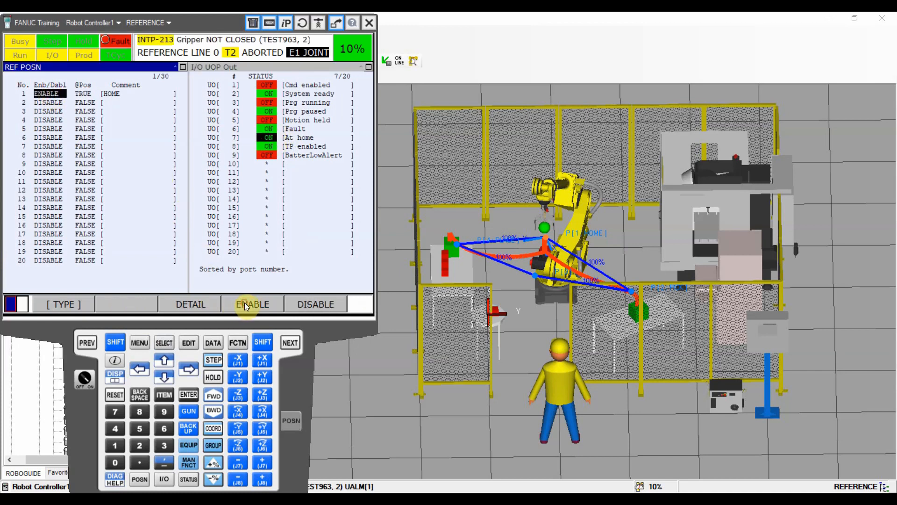
left_click(260, 138)
left_click(115, 395)
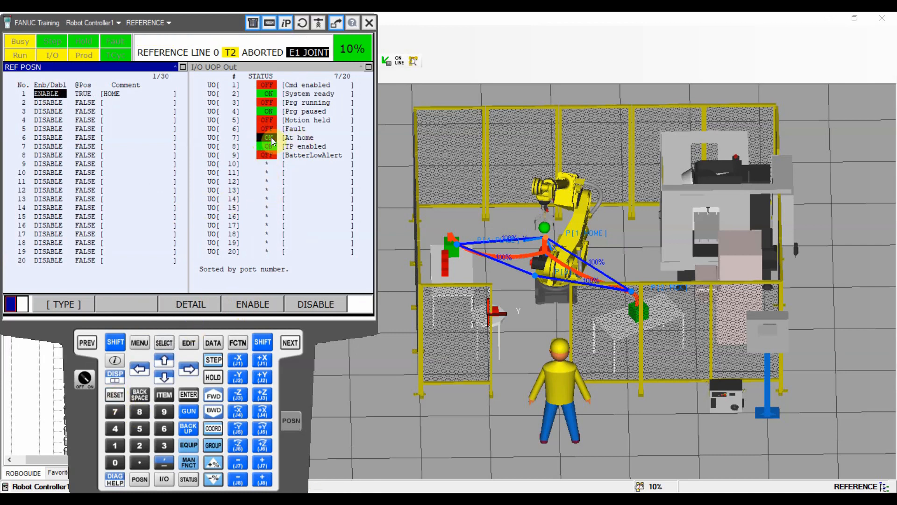
- Reopen the details of reference position 1 and go to its "Is a valid HOME" setting
left_click(192, 309)
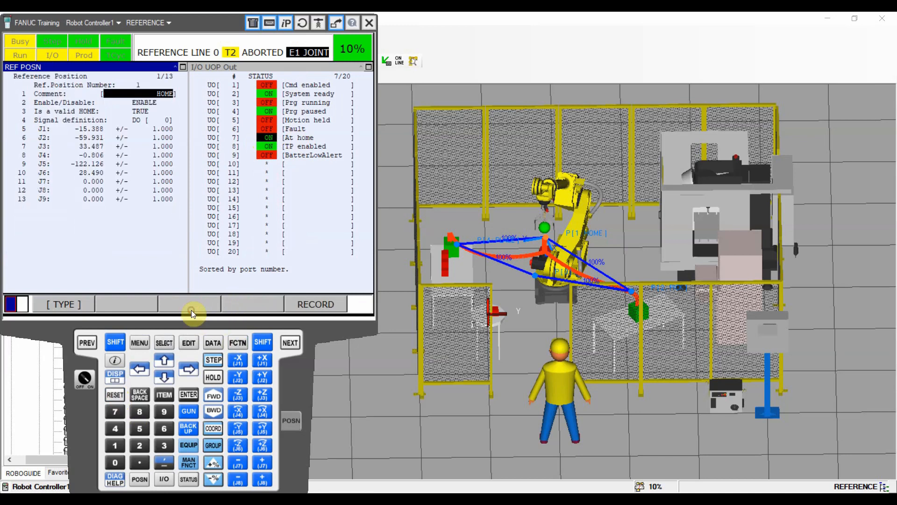
left_click(161, 380)
left_click(161, 379)
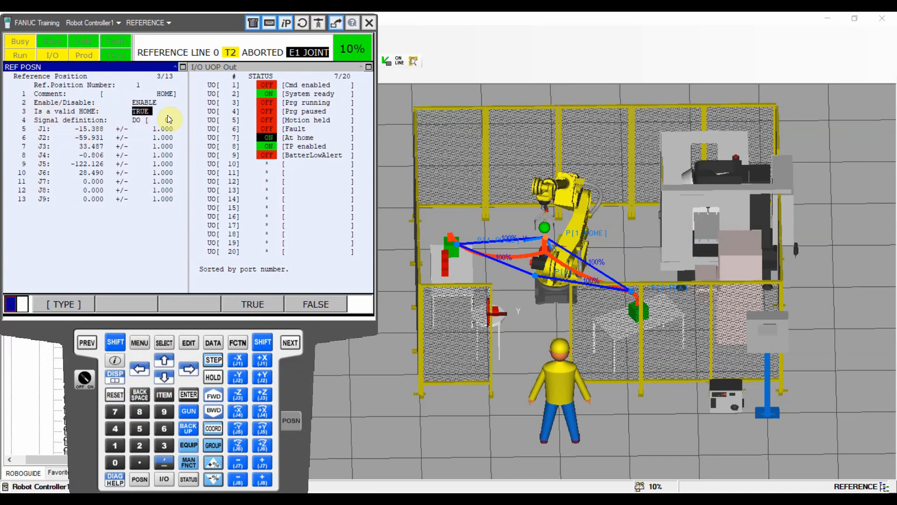
- Replace the UOP outputs in the second pane with the Cell Setup screen to check the Home I/O macro name
left_click(233, 70)
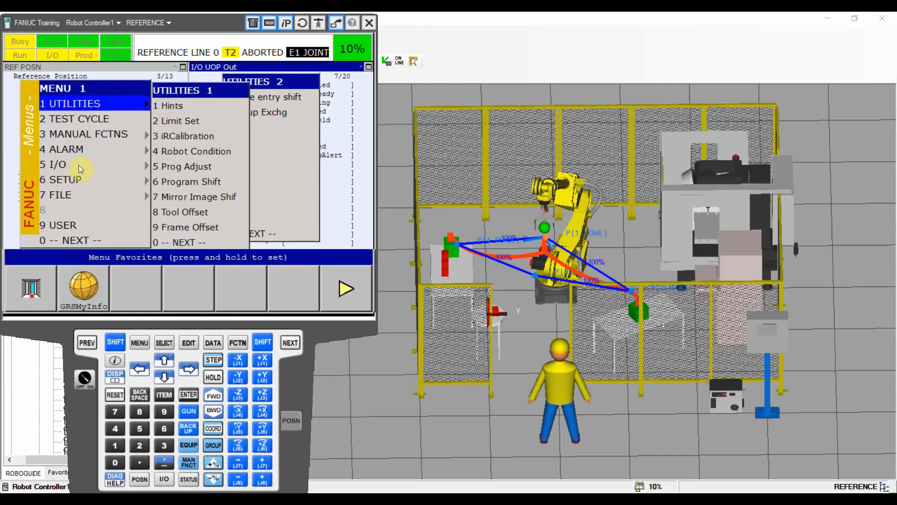
left_click(77, 179)
left_click(160, 105)
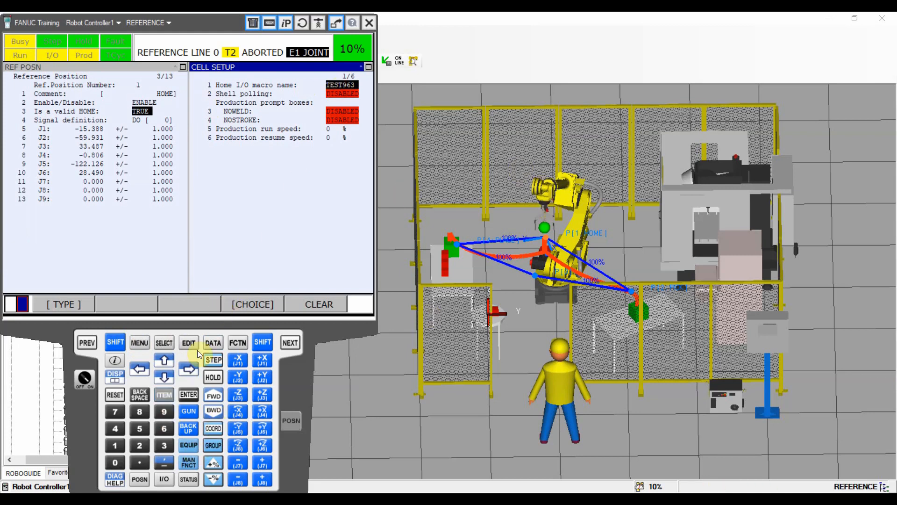
left_click(71, 87)
left_click(84, 343)
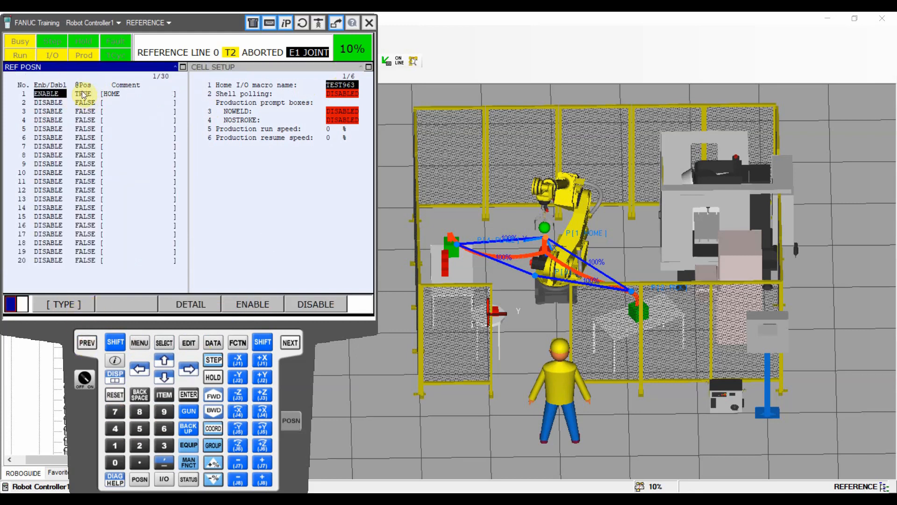
left_click(197, 301)
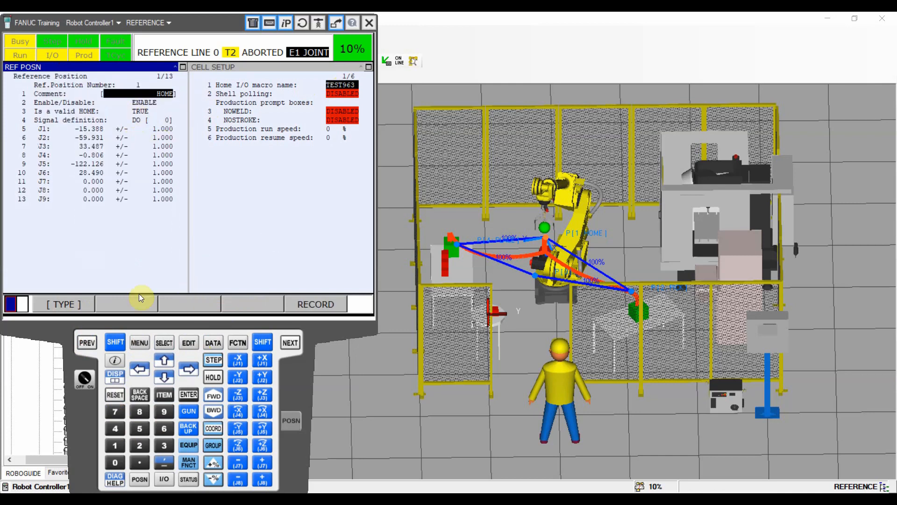
left_click(87, 342)
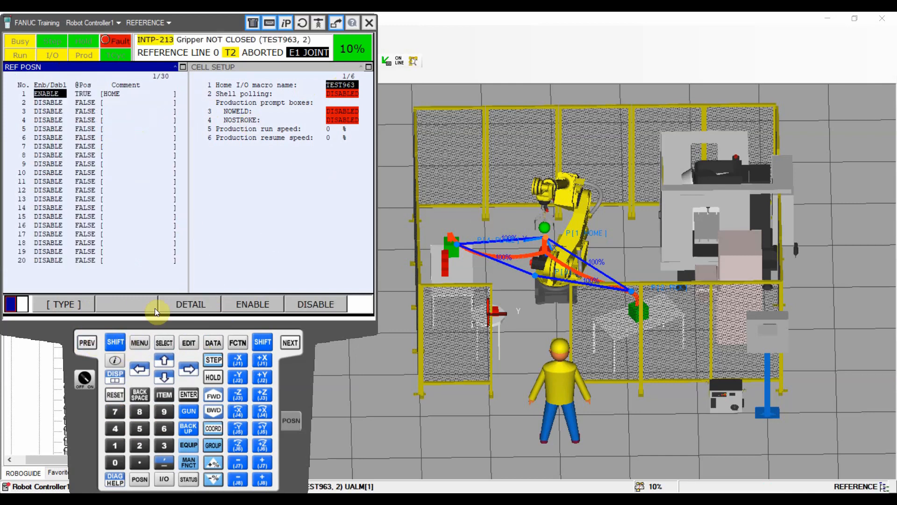
- Reset the controller fault and jog J1 in the negative direction off the HOME position
left_click(114, 395)
left_click(213, 361)
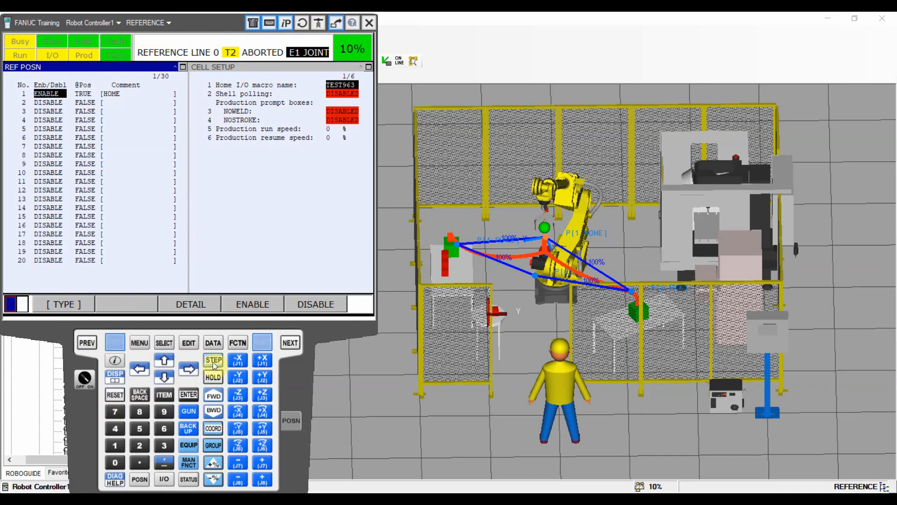
left_click(237, 361)
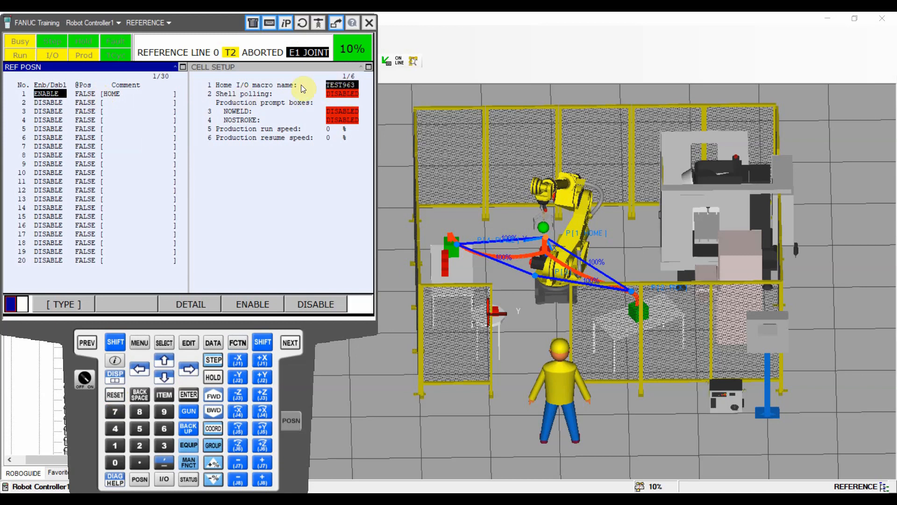
- Jog J1 in the positive direction through the HOME position and out past its tolerance on the other side
key("shift")
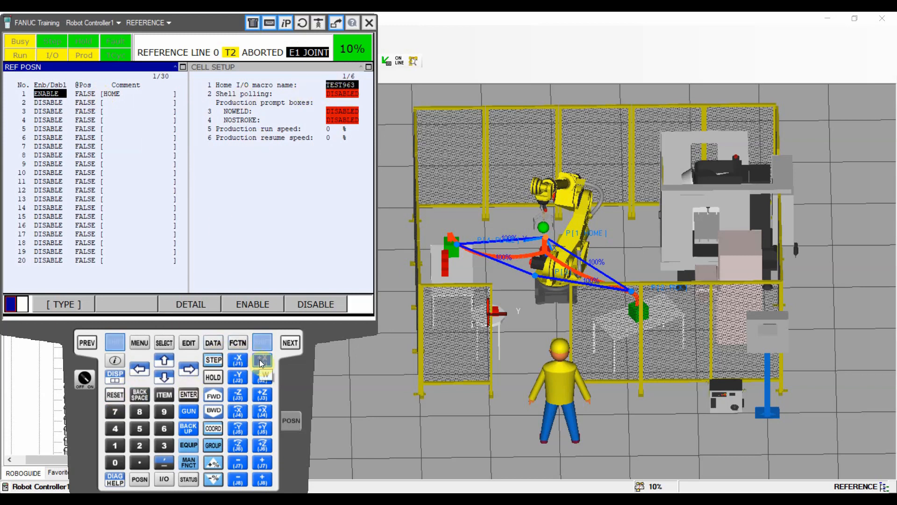
left_click(261, 363)
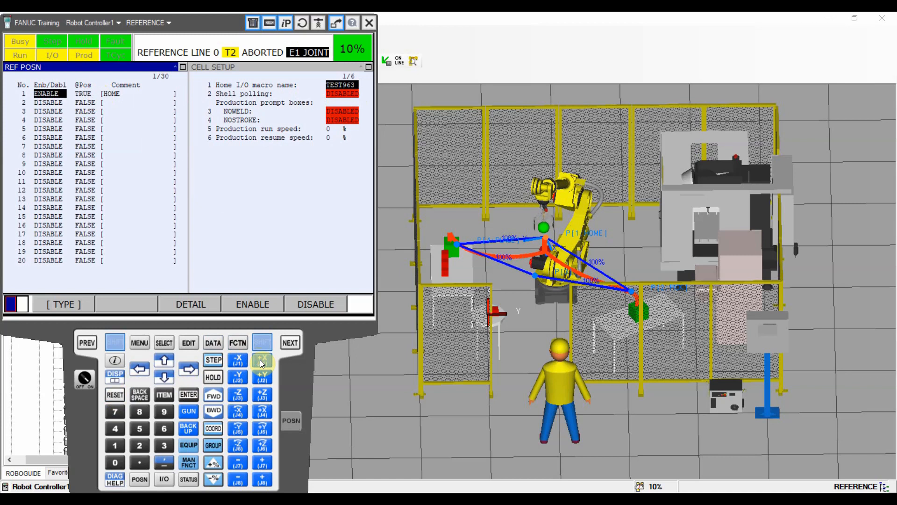
left_click(263, 346)
left_click(262, 362)
left_click(262, 362)
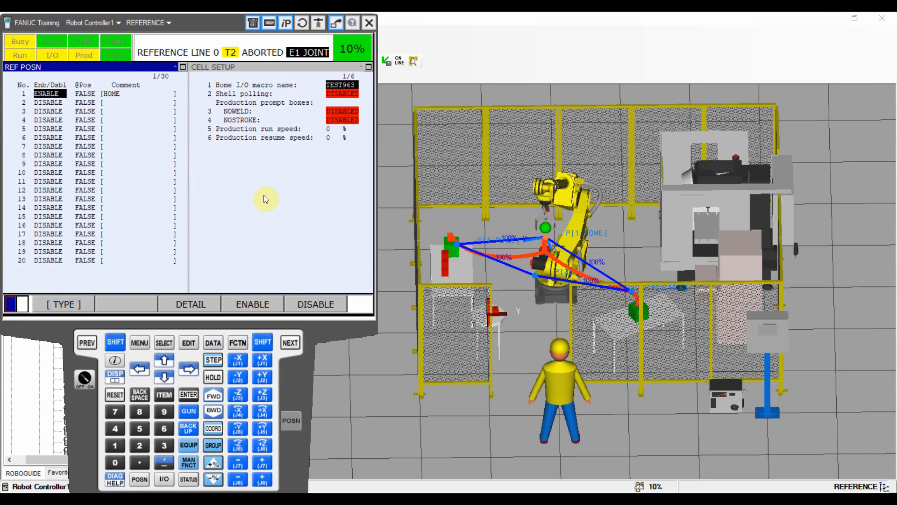
- Jog J1 in the negative direction back into the HOME position and reset the jog fault
left_click(238, 363)
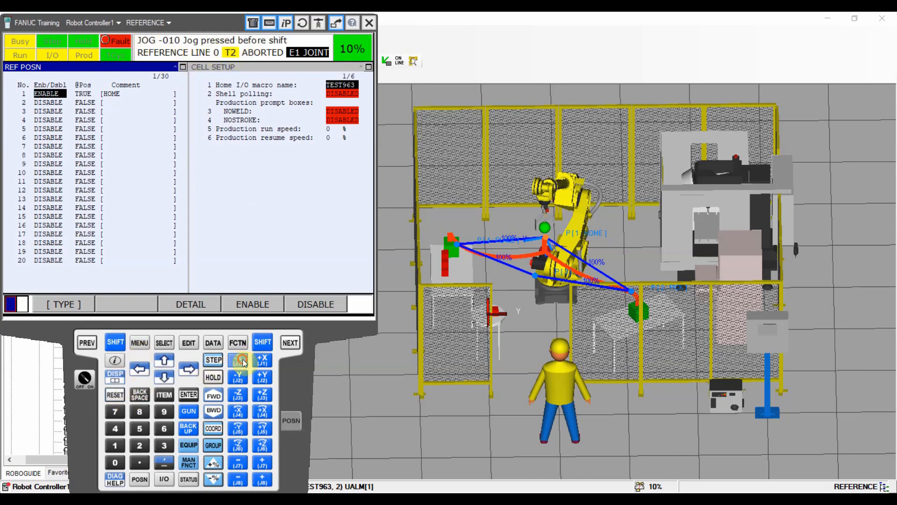
left_click(115, 396)
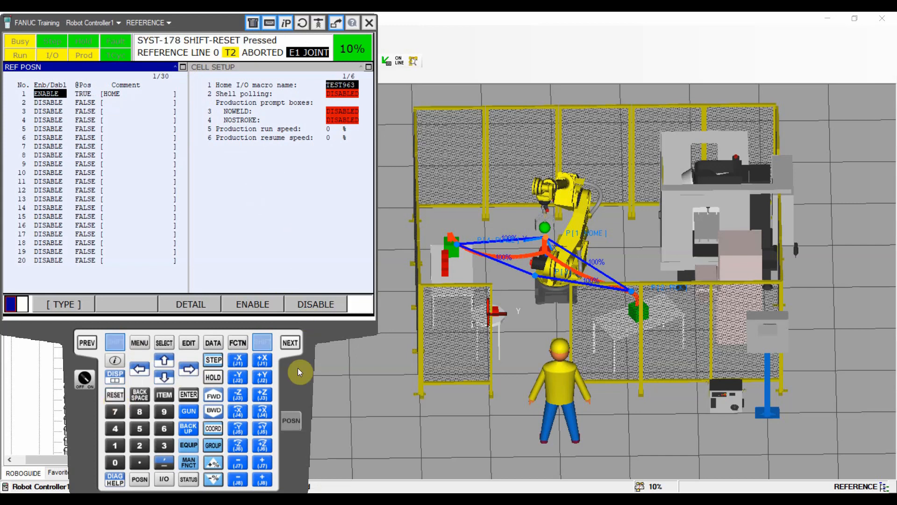
- Jog J1 in the positive direction out of the HOME tolerance again and reset the controller
left_click(263, 360)
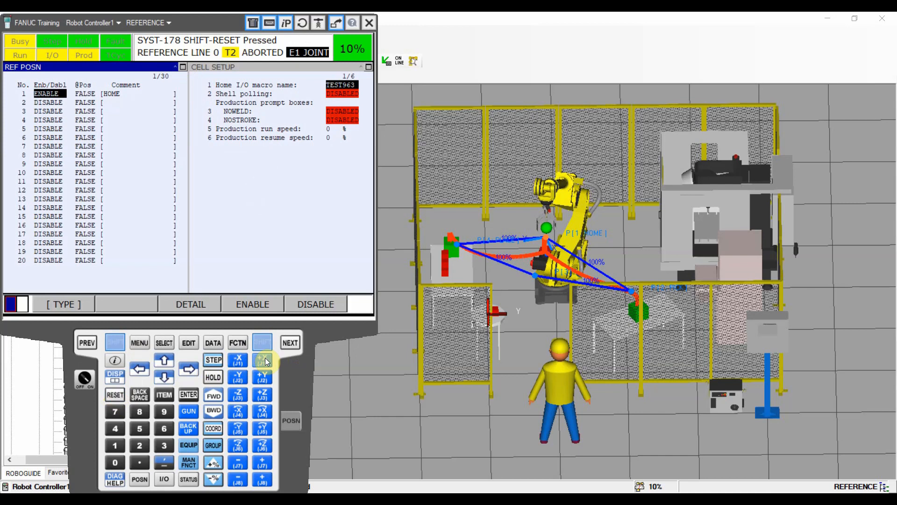
left_click(115, 395)
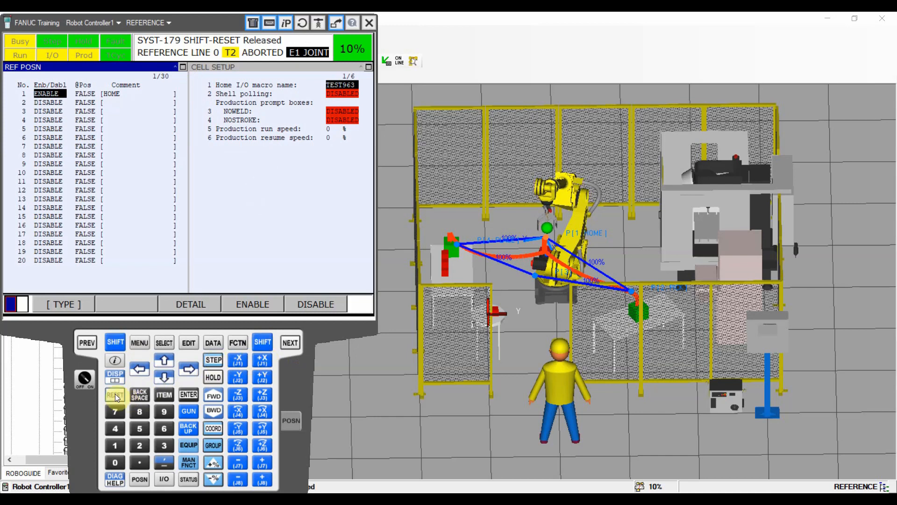
left_click(116, 396, "shift")
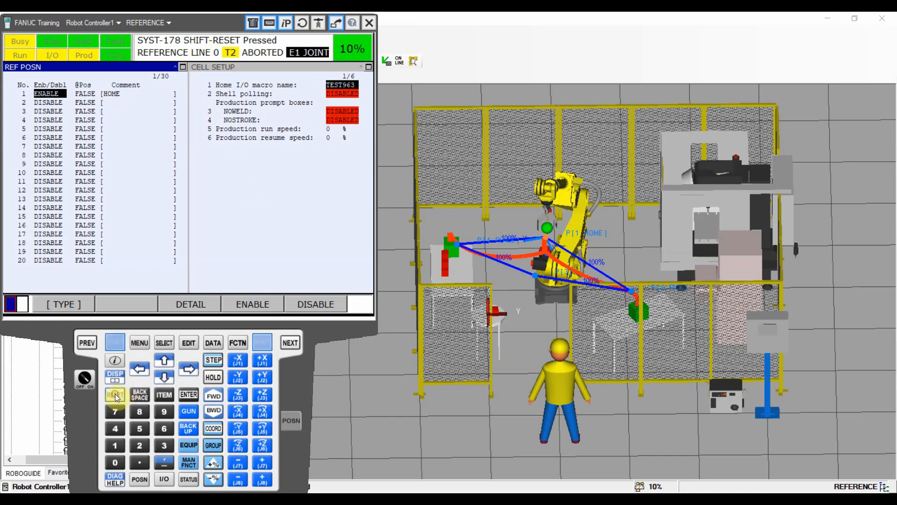
- Jog J1 in the negative direction until the robot is back within the HOME reference position's tolerance
left_click(240, 361)
left_click(240, 361)
left_click(240, 361)
left_click(240, 361)
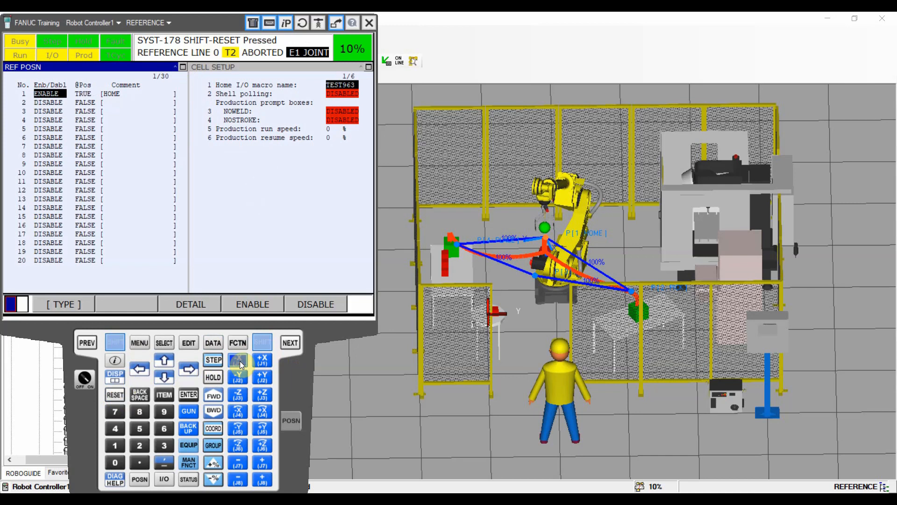
left_click(239, 361)
left_click(239, 360)
left_click(240, 360)
left_click(240, 361)
- Jog J1 briefly in the positive direction while staying within the HOME tolerance, and release the jog enable
left_click(258, 363)
left_click(259, 363)
left_click(259, 363)
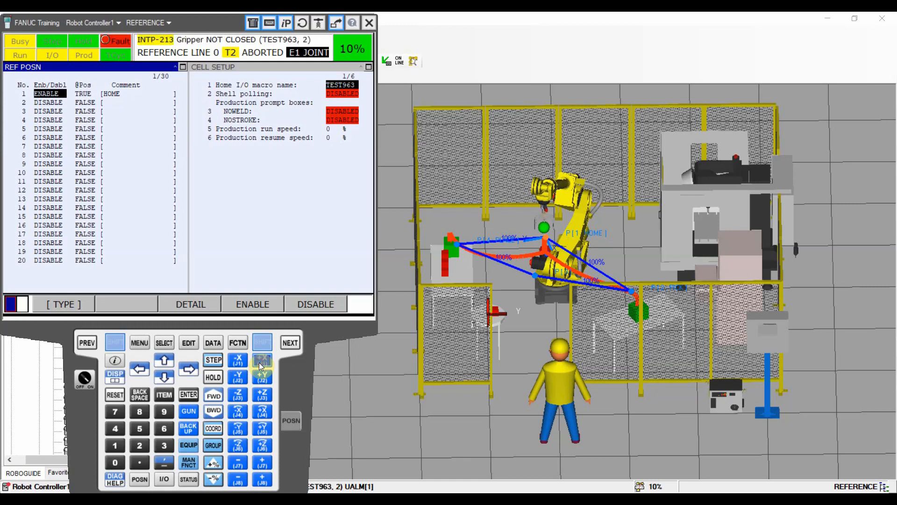
left_click(261, 344)
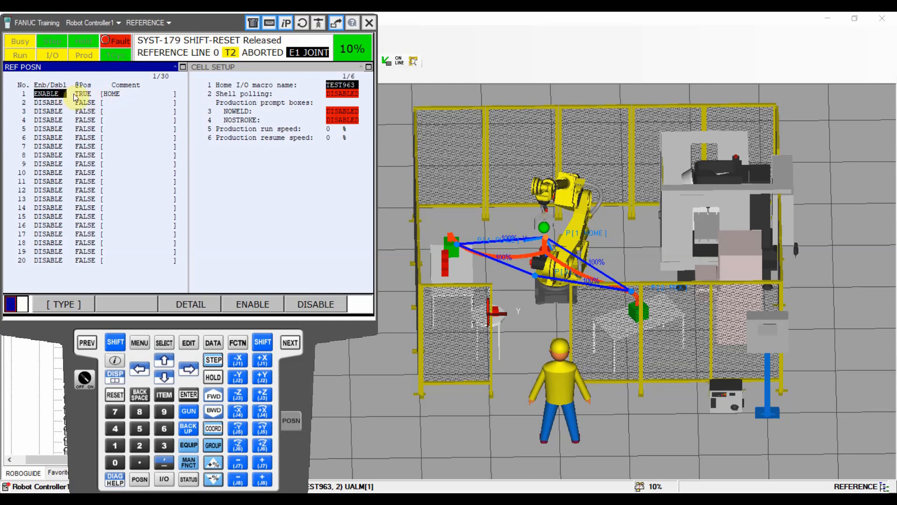
- Display the active alarm log in place of the reference position list
left_click(145, 343)
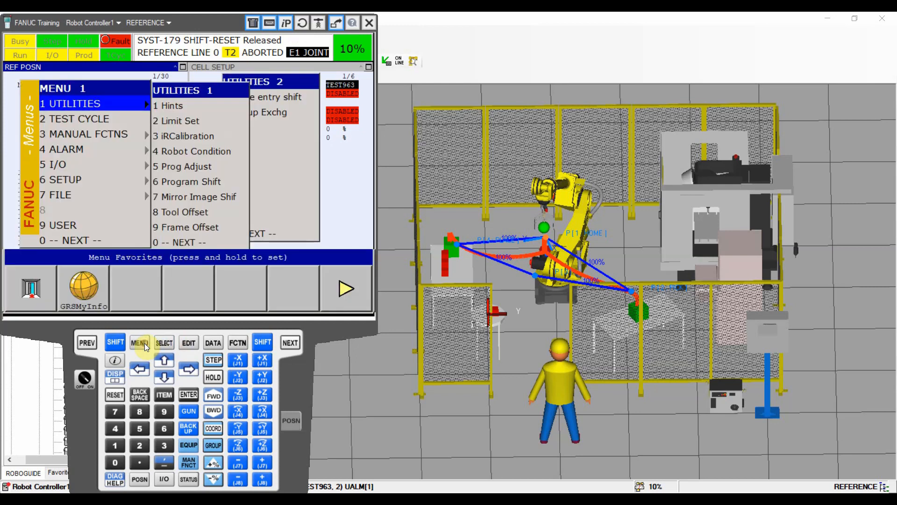
left_click(66, 150)
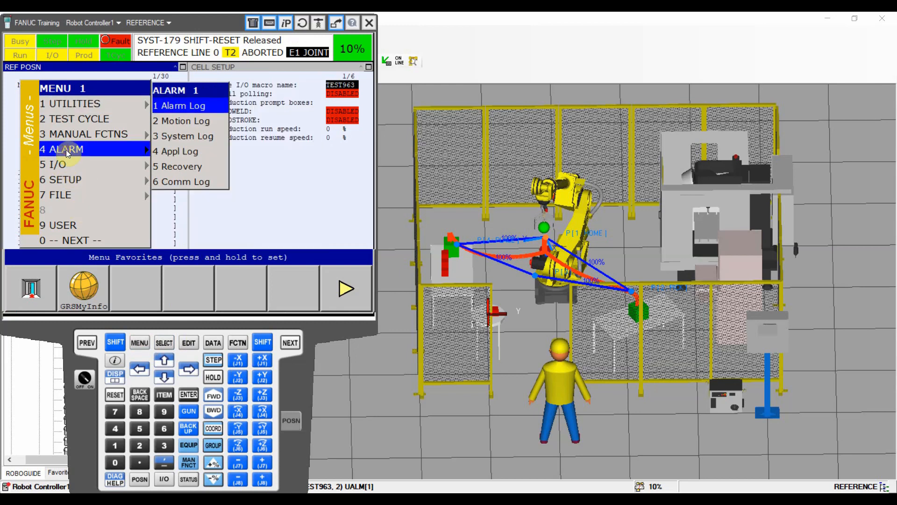
left_click(176, 103)
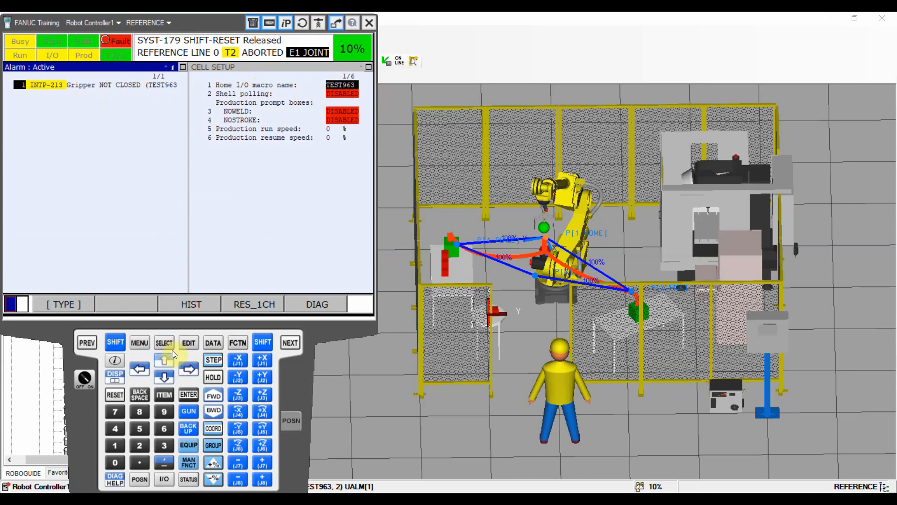
- Open the macro program TEST963 in the Cell Setup window to inspect its instructions
left_click(243, 66)
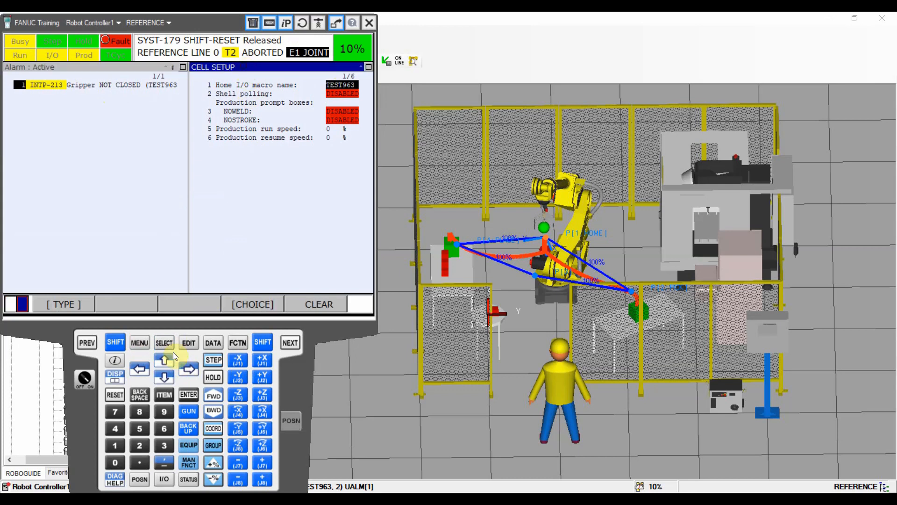
left_click(161, 343)
left_click(159, 378)
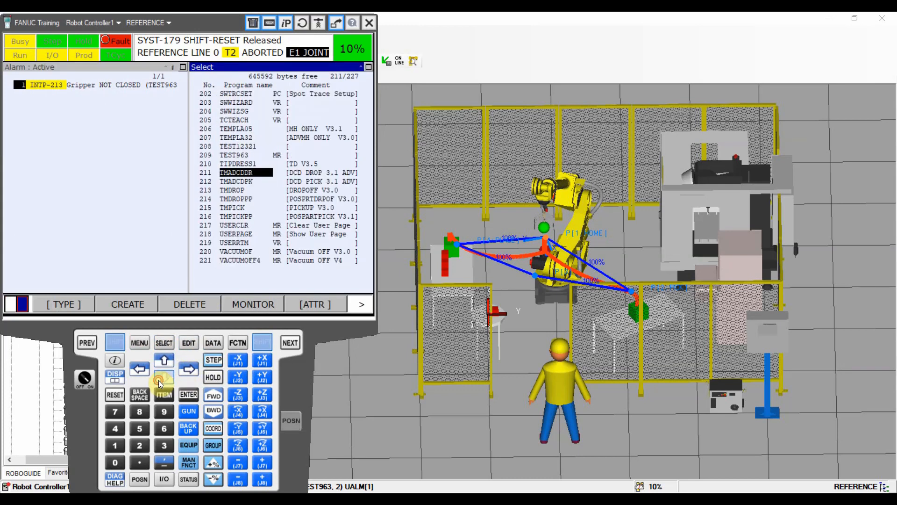
left_click(240, 102)
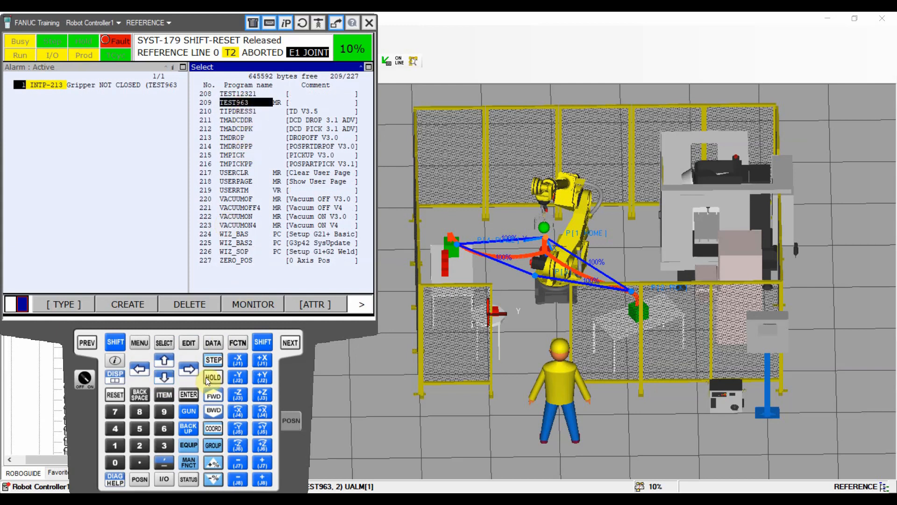
left_click(189, 394)
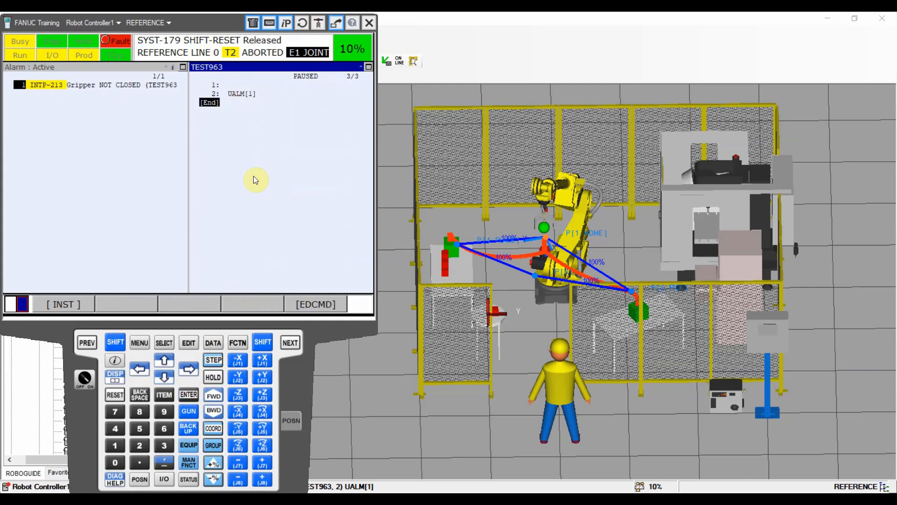
- Leave TEST963 and return its window to the Cell Setup screen showing the Home I/O macro
left_click(165, 344)
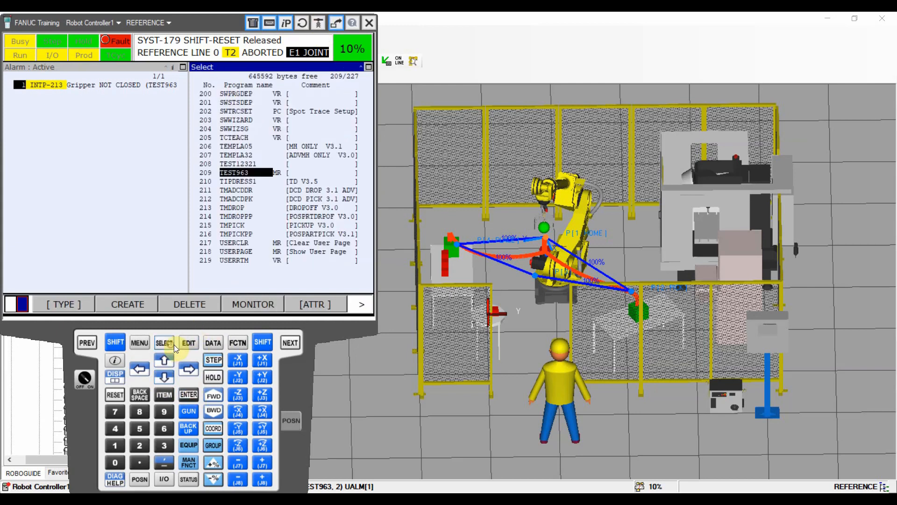
left_click(141, 343)
left_click(107, 179)
left_click(195, 106)
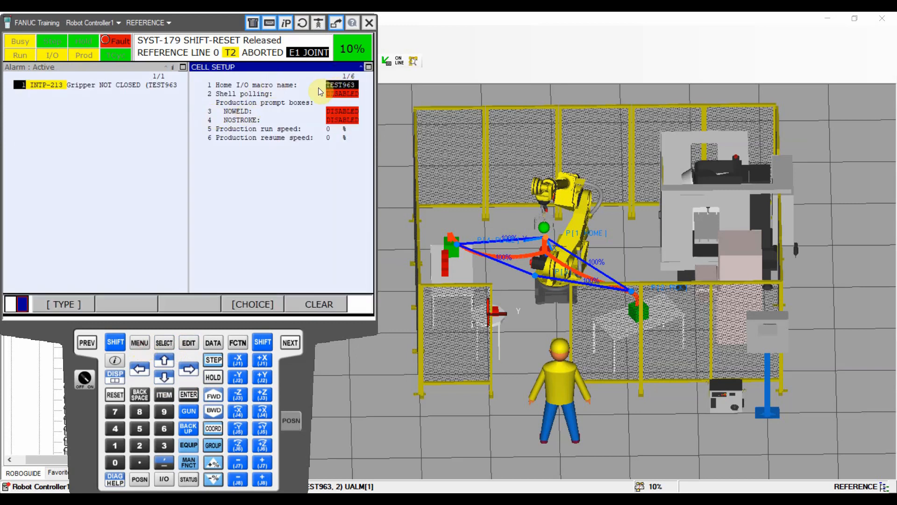
- Replace the alarm log with reference position 1's details, set "Is a valid HOME" to FALSE, and reset the controller fault
left_click(60, 88)
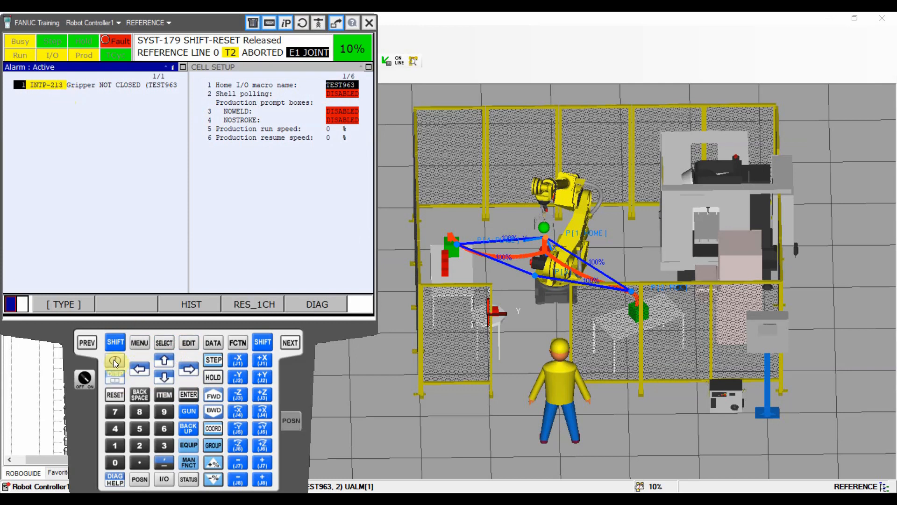
left_click(87, 344)
left_click(162, 345)
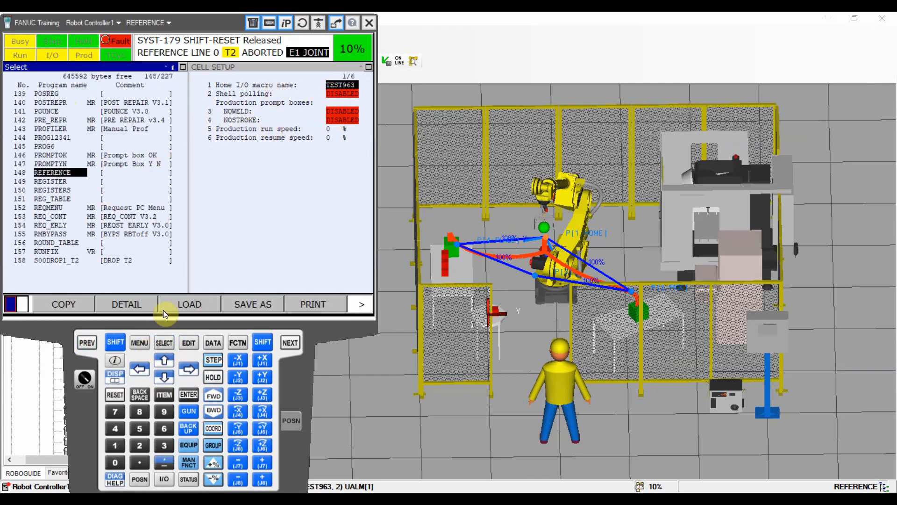
left_click(140, 342)
left_click(81, 179)
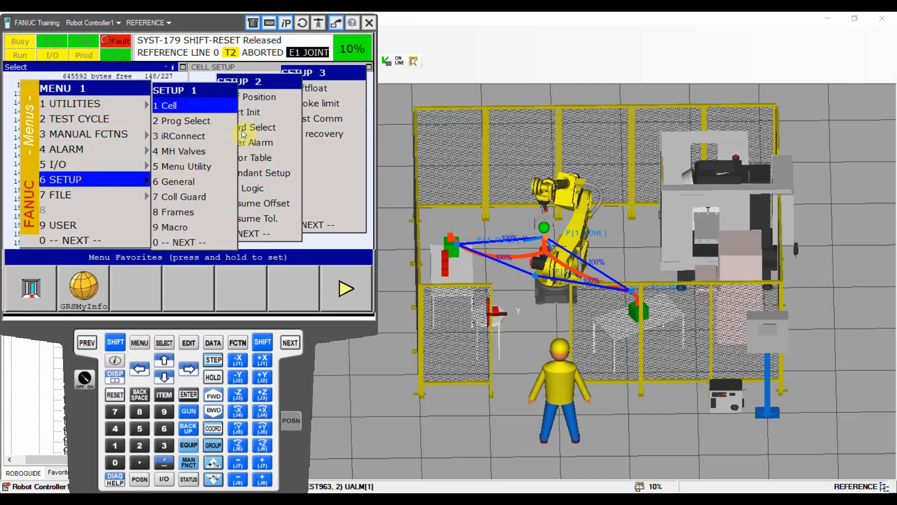
left_click(267, 97)
left_click(186, 307)
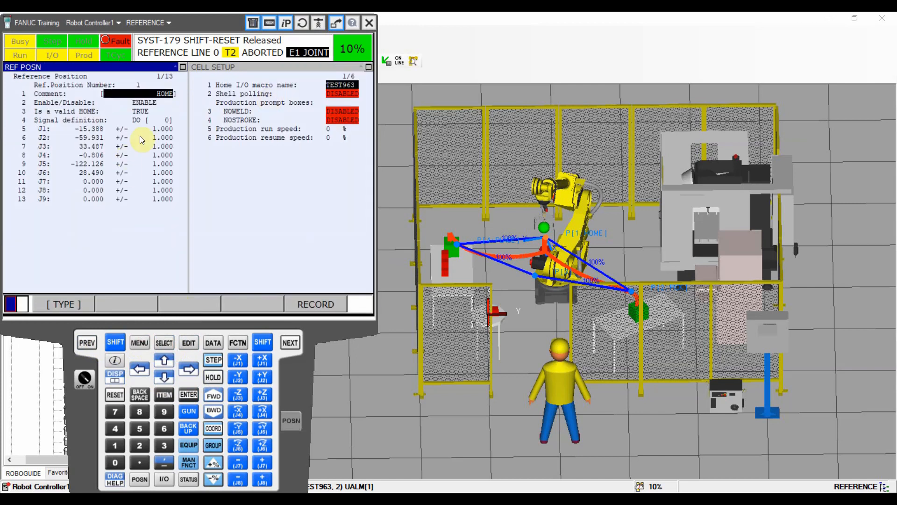
left_click(138, 112)
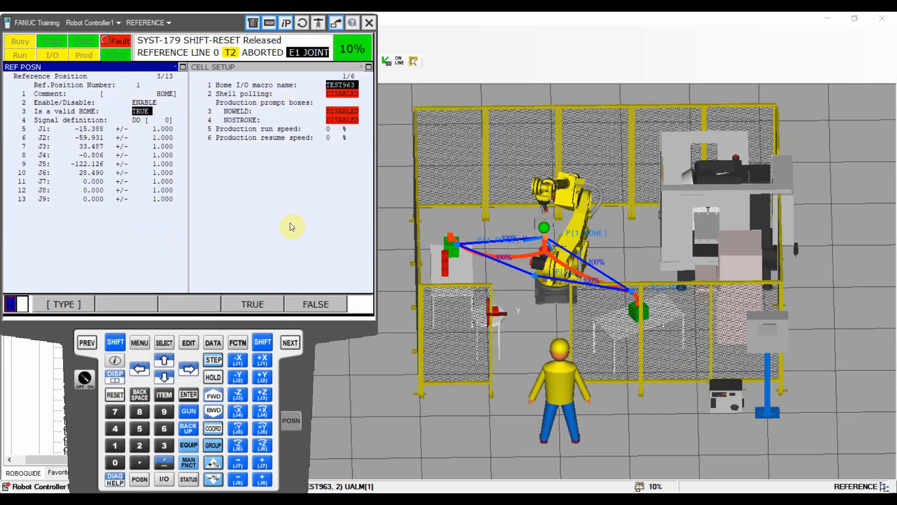
left_click(272, 90)
left_click(115, 394, "shift")
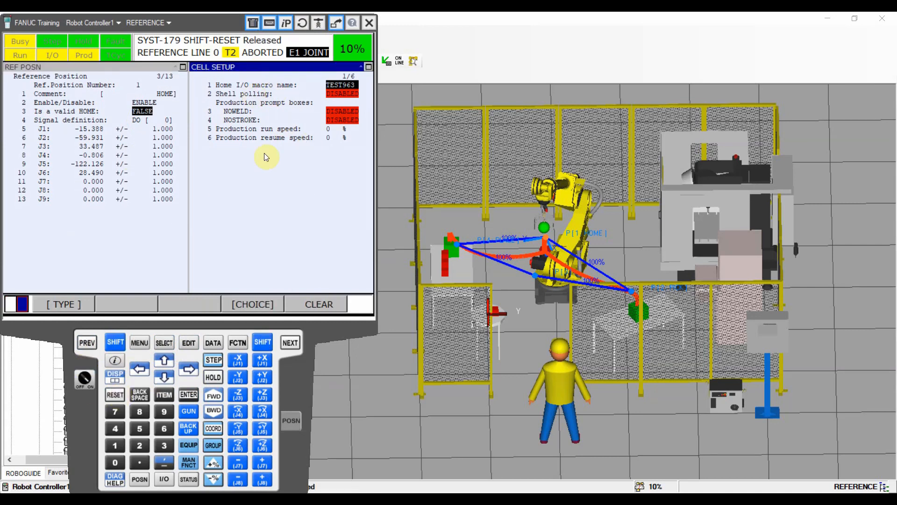
- Show the UOP outputs in the Cell Setup window and highlight UO[7], the At home signal
left_click(96, 179)
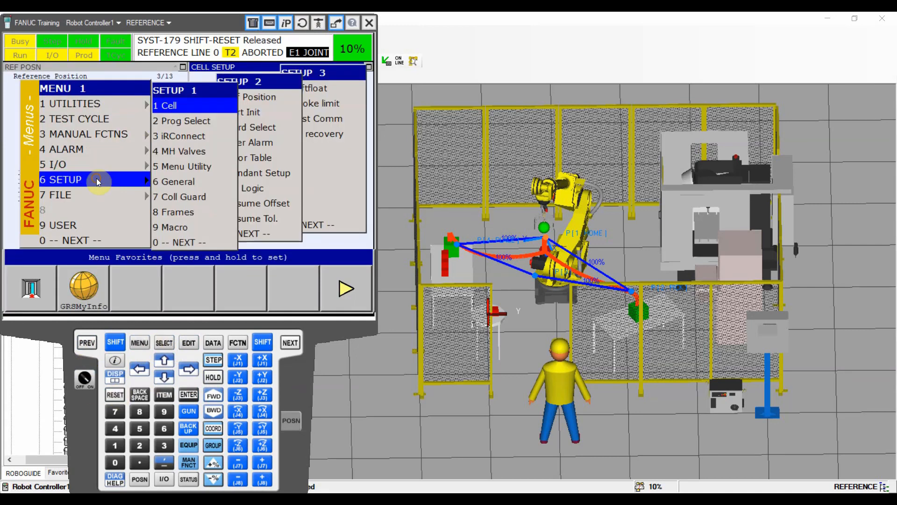
left_click(78, 164)
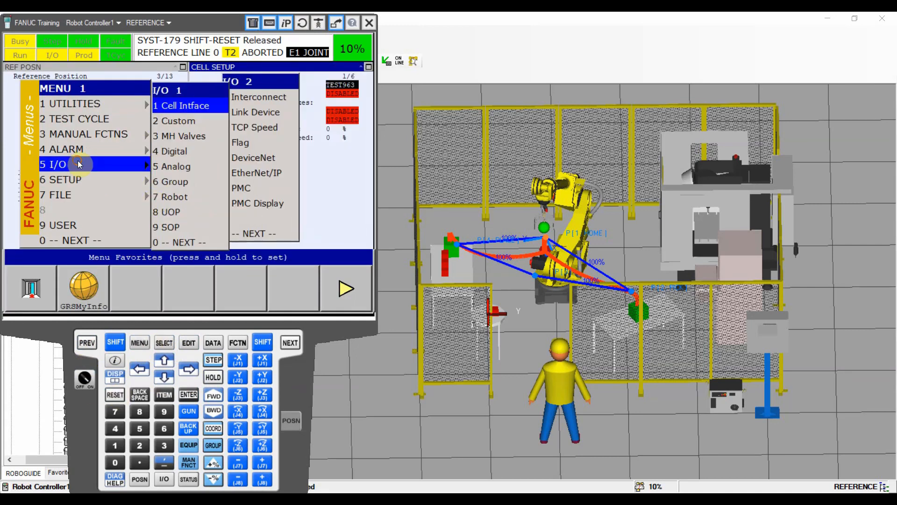
left_click(178, 211)
left_click(264, 138)
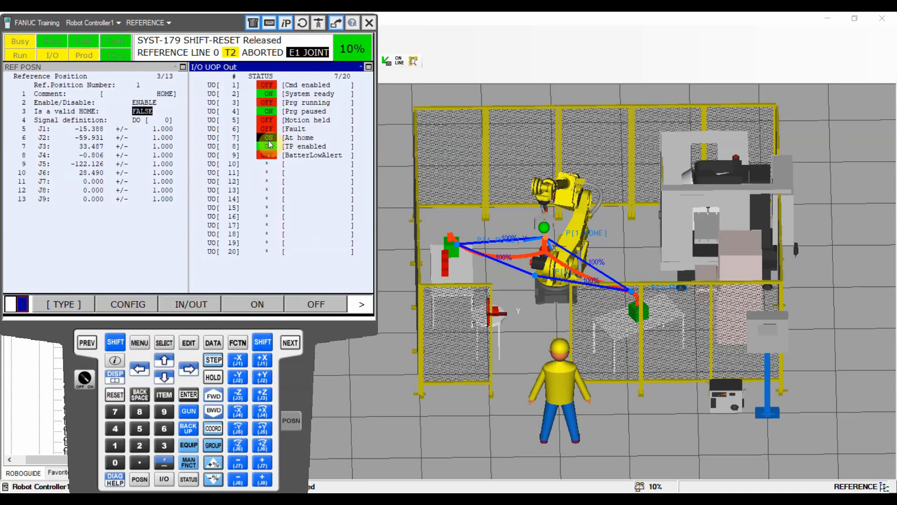
- With the reference position window active, jog J1 in the positive direction out of the HOME tolerance and reset the jog faults
left_click(92, 70)
left_click(113, 380)
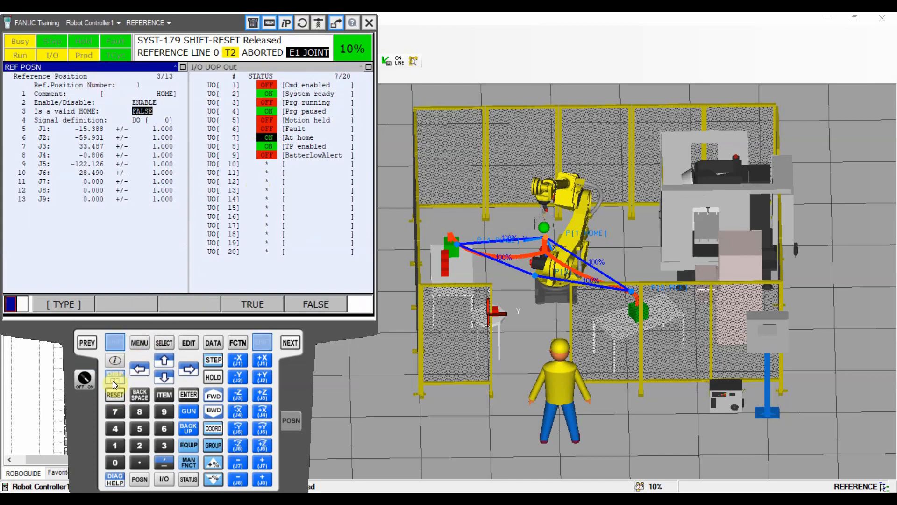
left_click(113, 395)
left_click(267, 364)
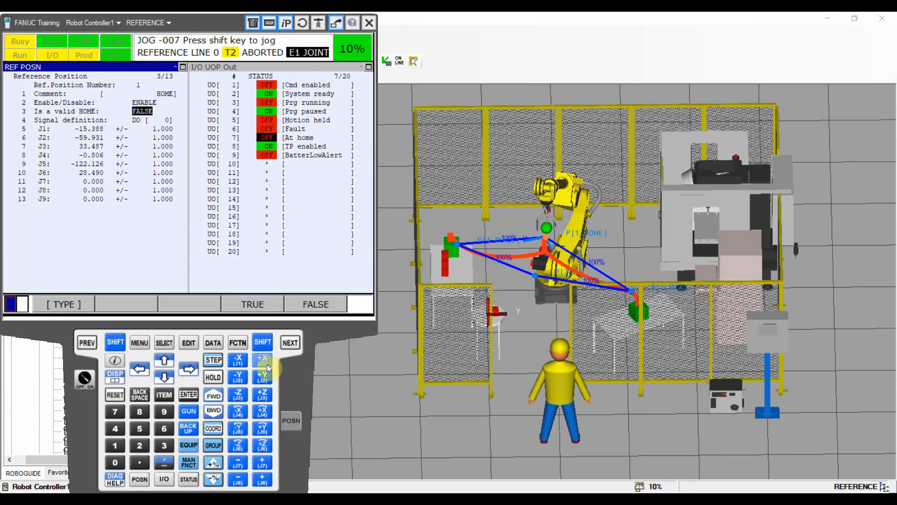
left_click(115, 343)
left_click(121, 394)
left_click(261, 364)
left_click(116, 395)
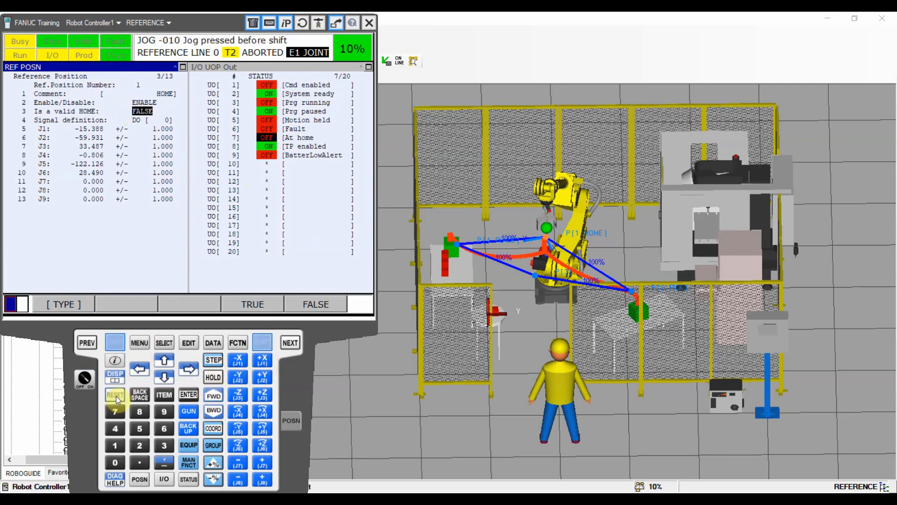
- Jog J1 in the negative direction back into the HOME tolerance and nudge it slightly in the positive direction
left_click(238, 360)
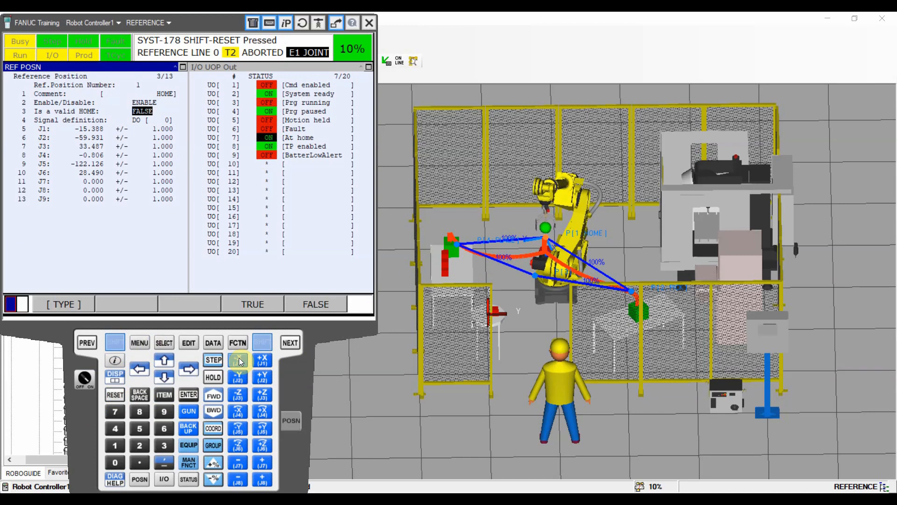
left_click(262, 342)
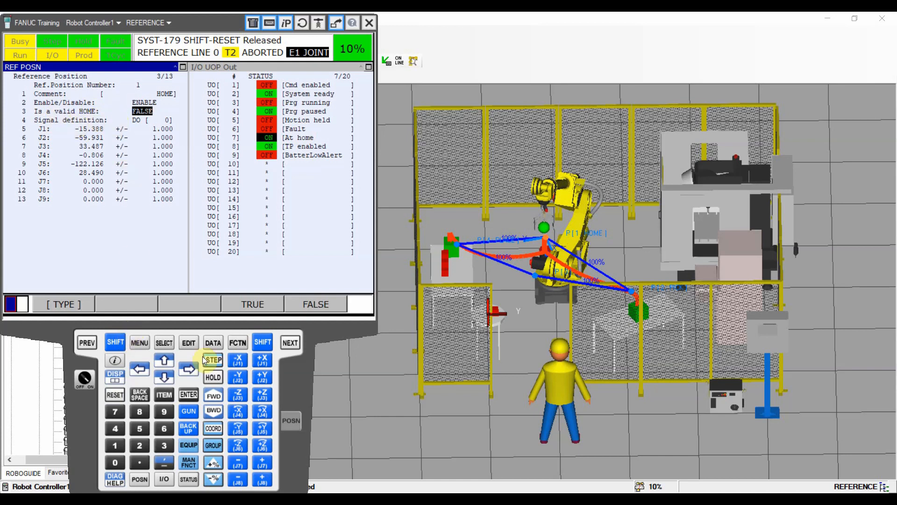
left_click(264, 364)
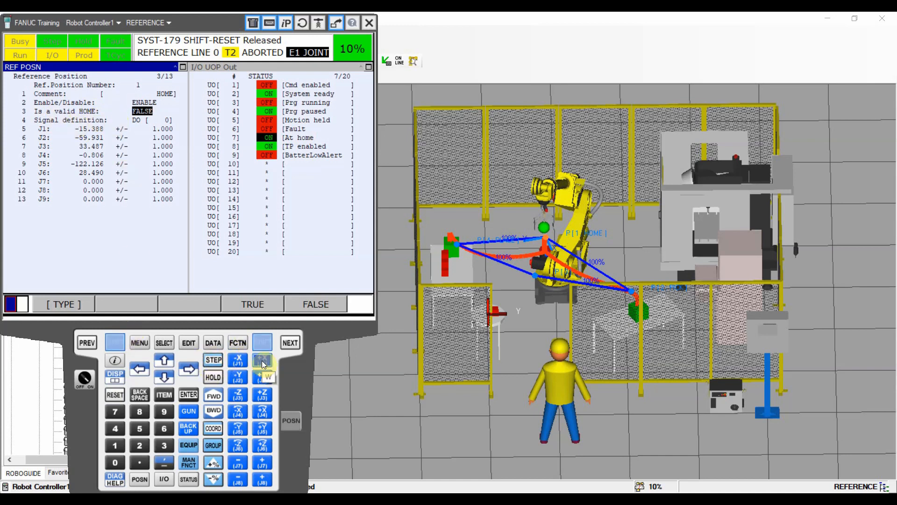
left_click(263, 364)
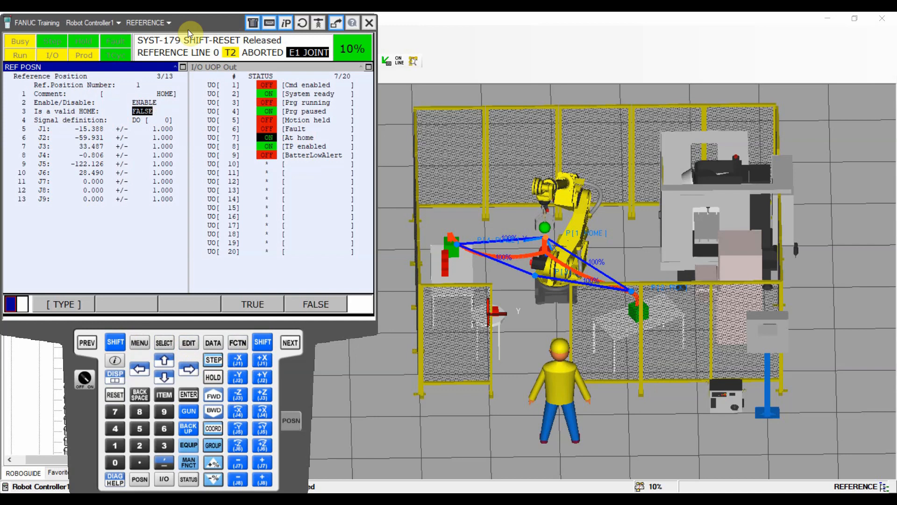
- Replace the UOP outputs with the Cell Setup screen, and that with the program list
left_click(229, 71)
left_click(136, 337)
left_click(85, 183)
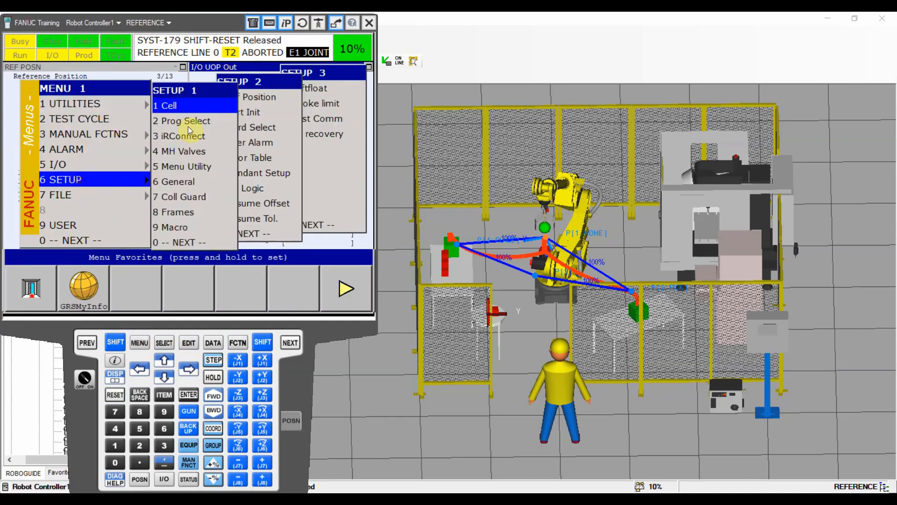
left_click(200, 107)
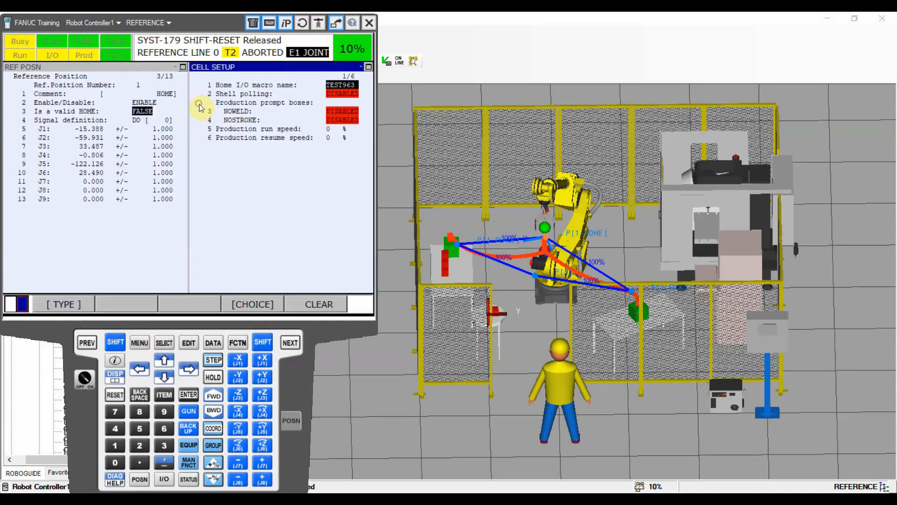
left_click(170, 342)
- Open the REFERENCE program in the other window, raise the speed override to 100%, and execute line 1 to reach P[1:HOME]
left_click(105, 72)
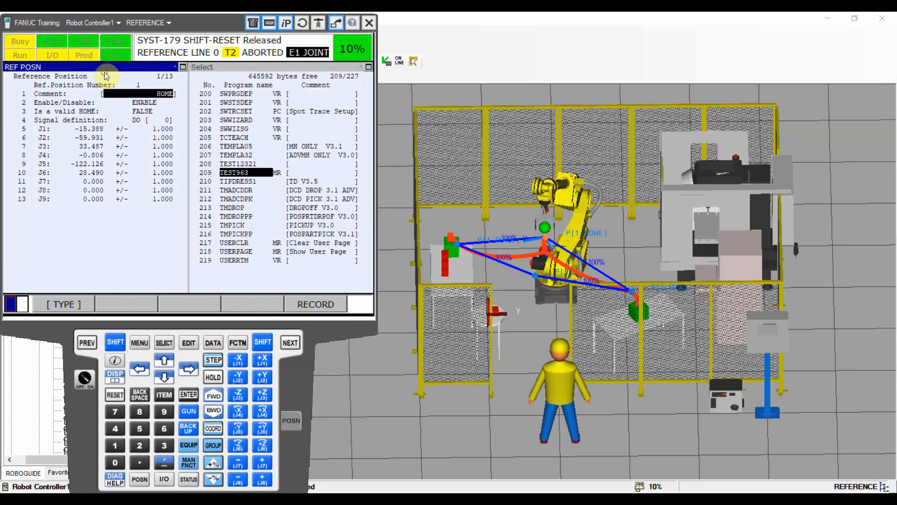
left_click(186, 344)
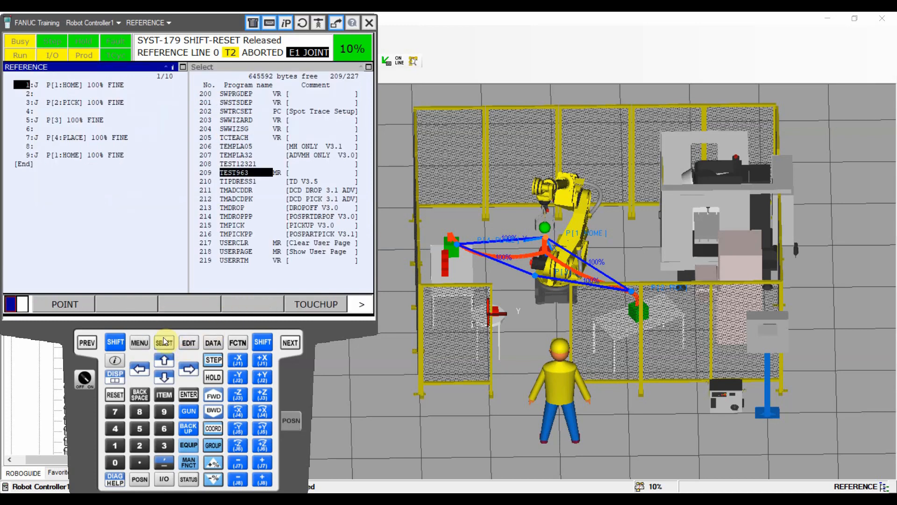
left_click(27, 93)
left_click(115, 343)
left_click(113, 397)
left_click(211, 411)
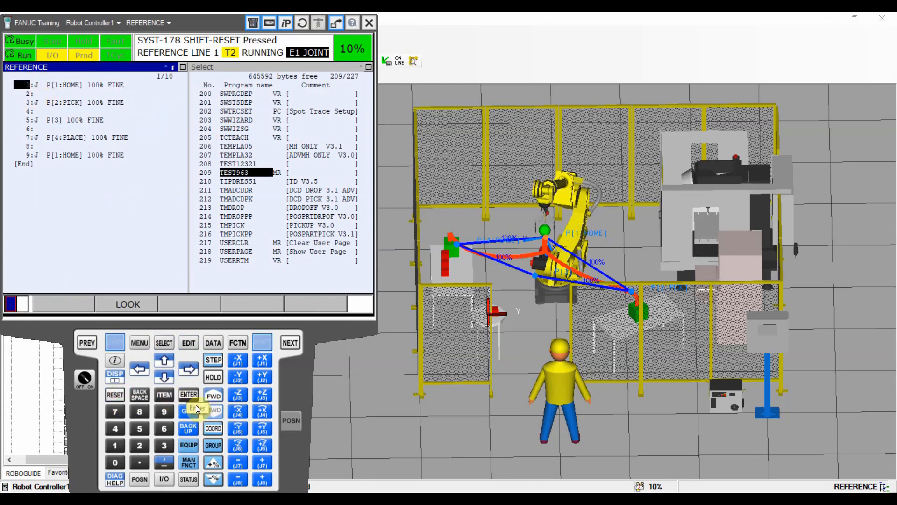
left_click(213, 463)
left_click(213, 463)
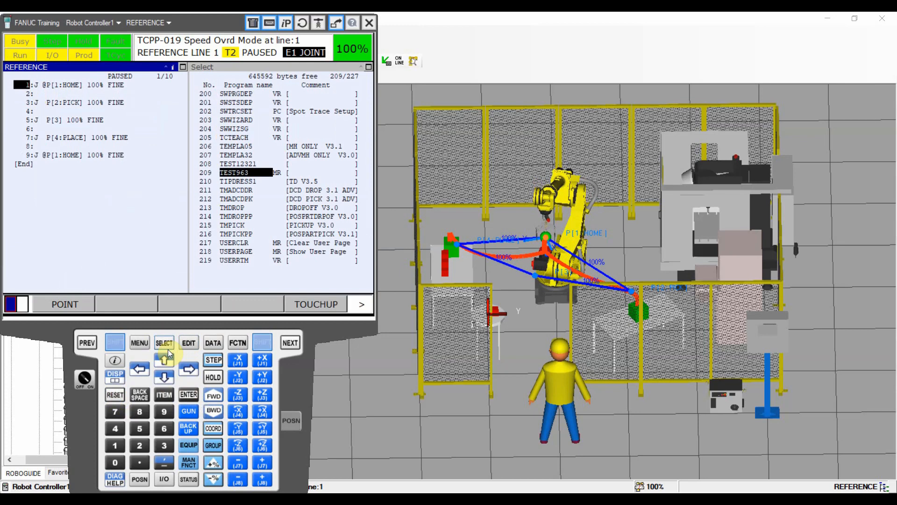
left_click(233, 100)
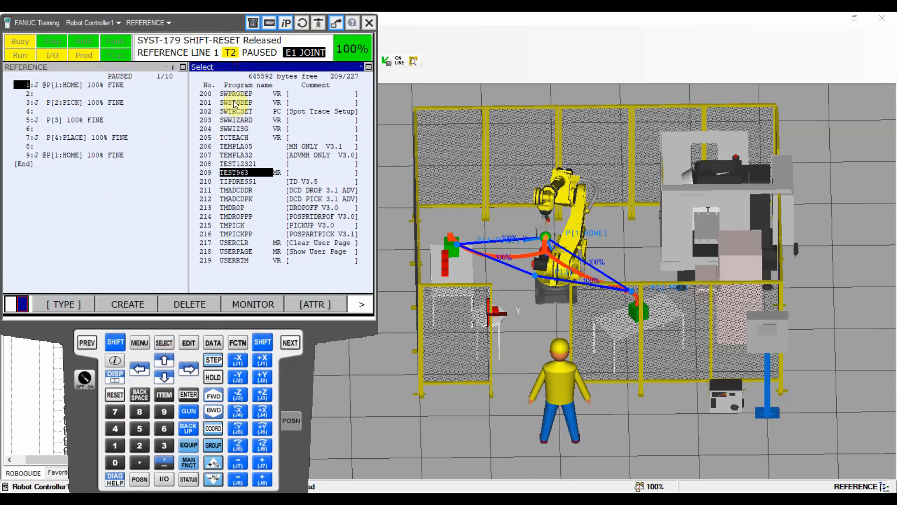
- Open the details of reference position 1, record the robot's current position there, and return to the reference position list
left_click(140, 343)
left_click(68, 180)
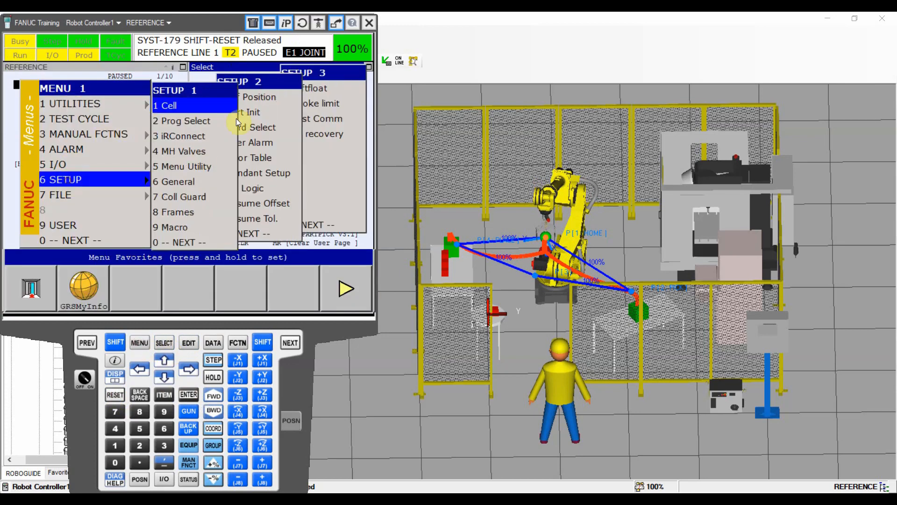
left_click(241, 90)
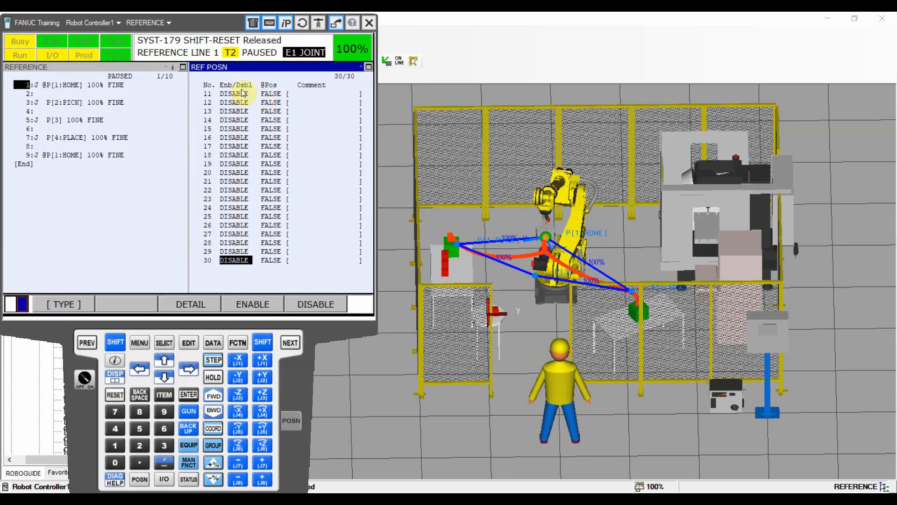
left_click(163, 376)
left_click(197, 307)
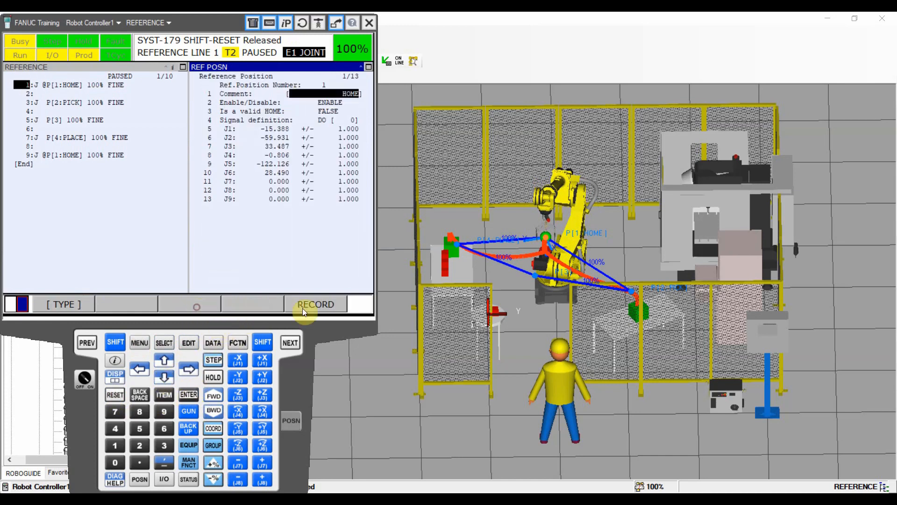
key("shift")
left_click(334, 112)
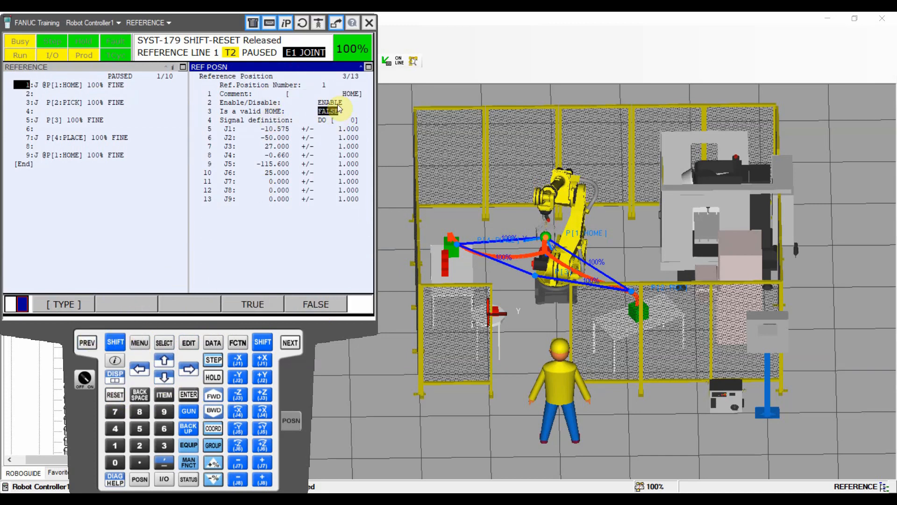
left_click(93, 347)
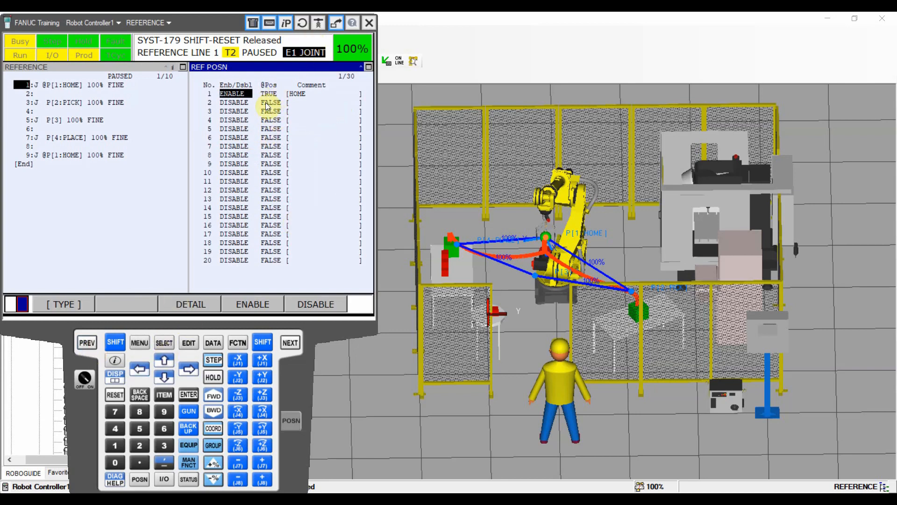
- In the REFERENCE program, reset the faults, turn on single-step mode, and step forward from line 2 to reach P[2:PICK]
left_click(29, 97)
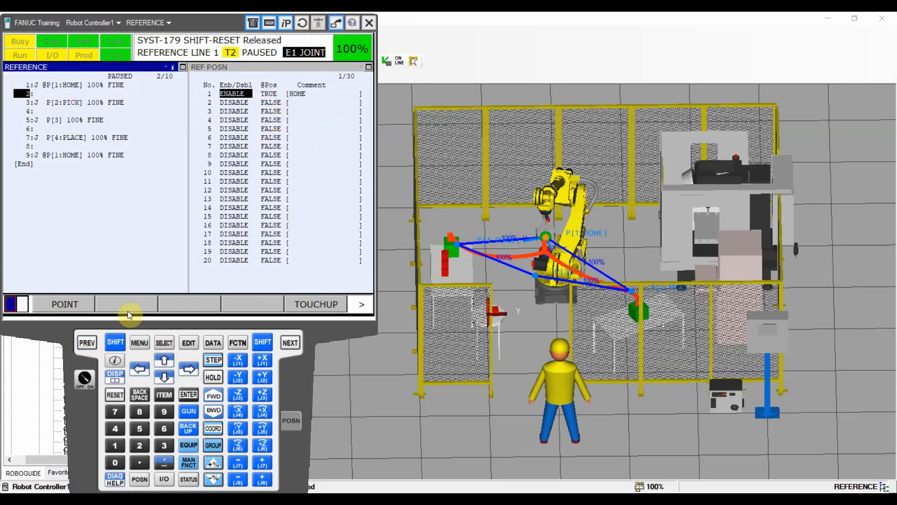
left_click(115, 394, "shift")
left_click(213, 359)
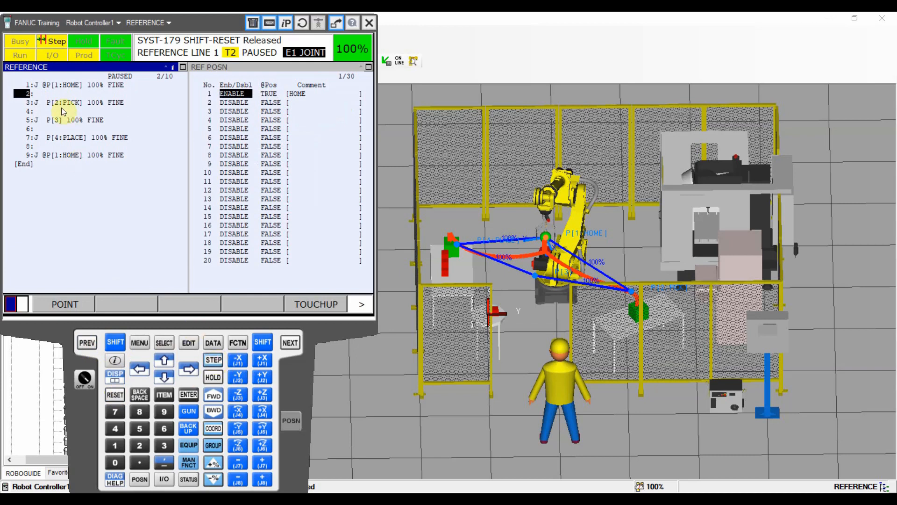
left_click(215, 394, "shift")
left_click(193, 394)
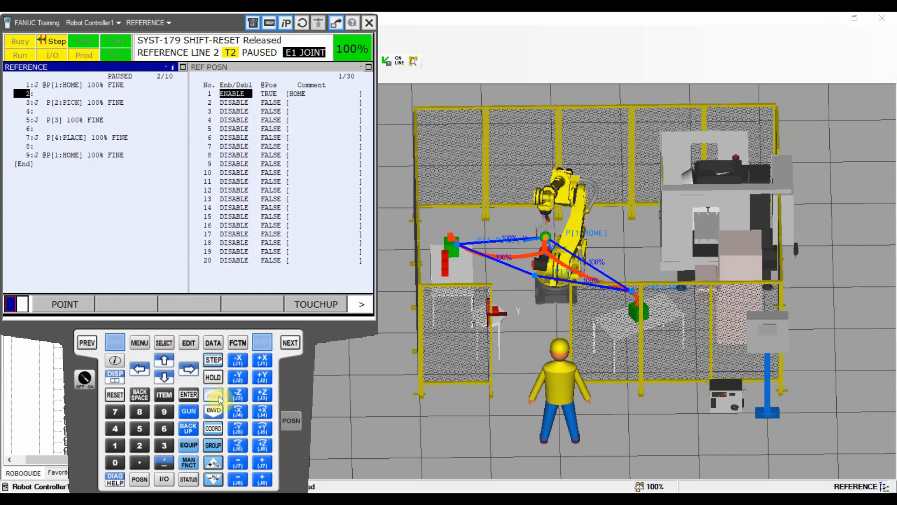
left_click(215, 395)
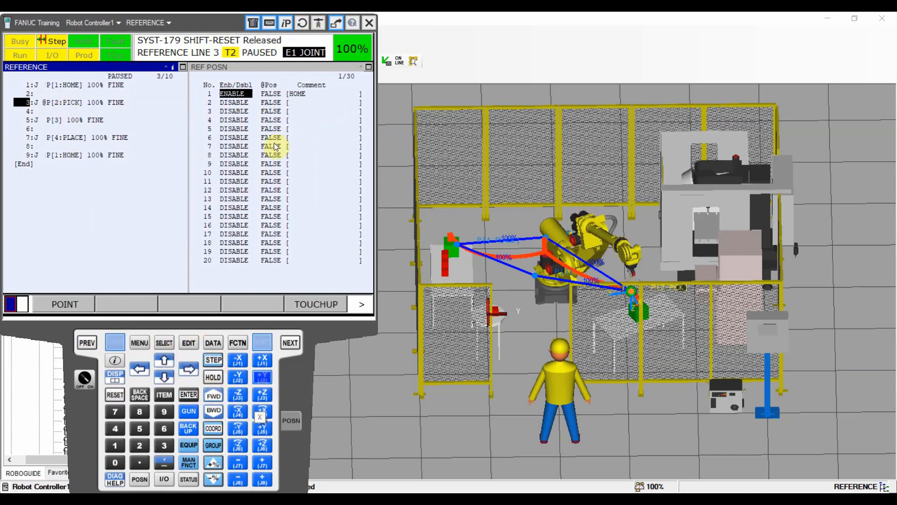
- Open the details of reference position 2 and set its comment to "pick"
left_click(262, 343)
left_click(235, 103)
left_click(191, 304)
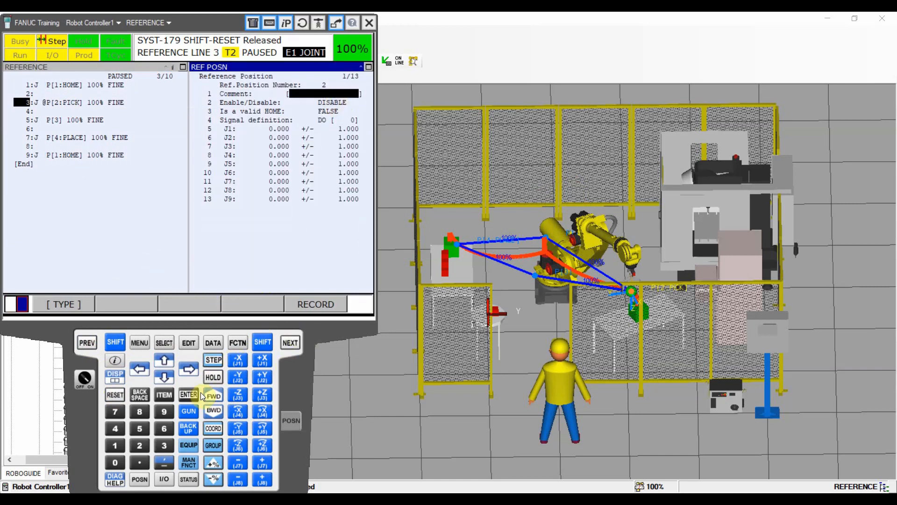
left_click(189, 394)
left_click(298, 276)
left_click(314, 305)
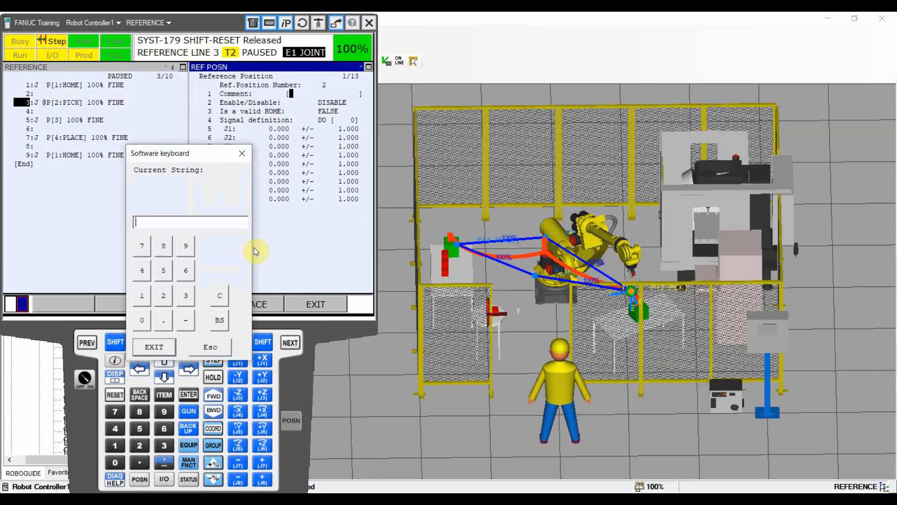
type("pick")
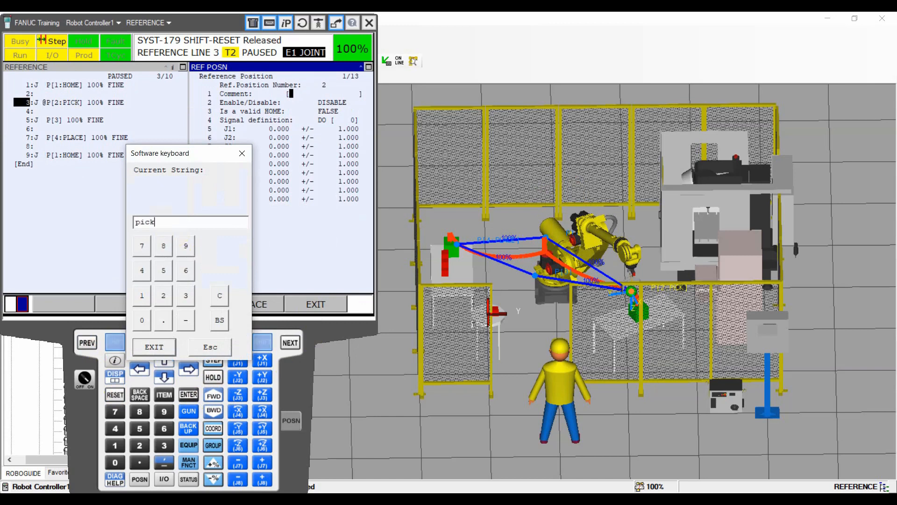
key("Return")
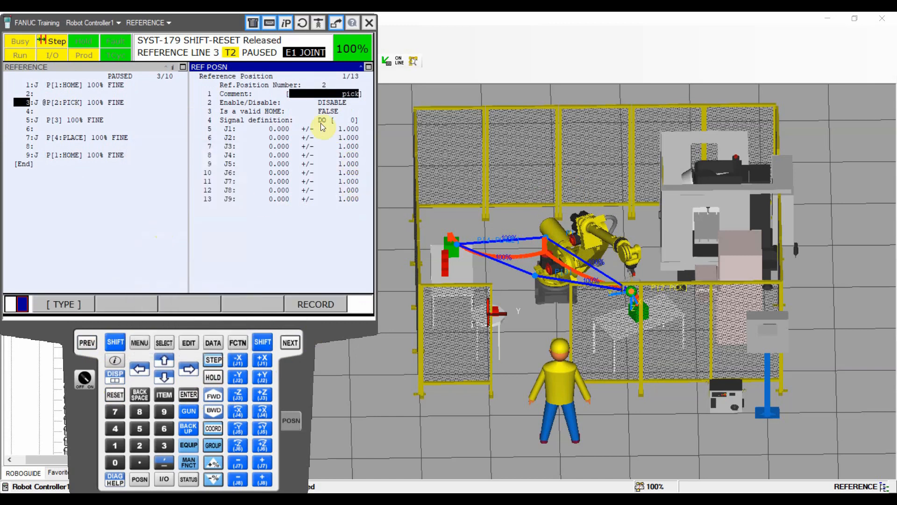
- Record the robot's current position in reference position 2 and enable it
left_click(331, 102)
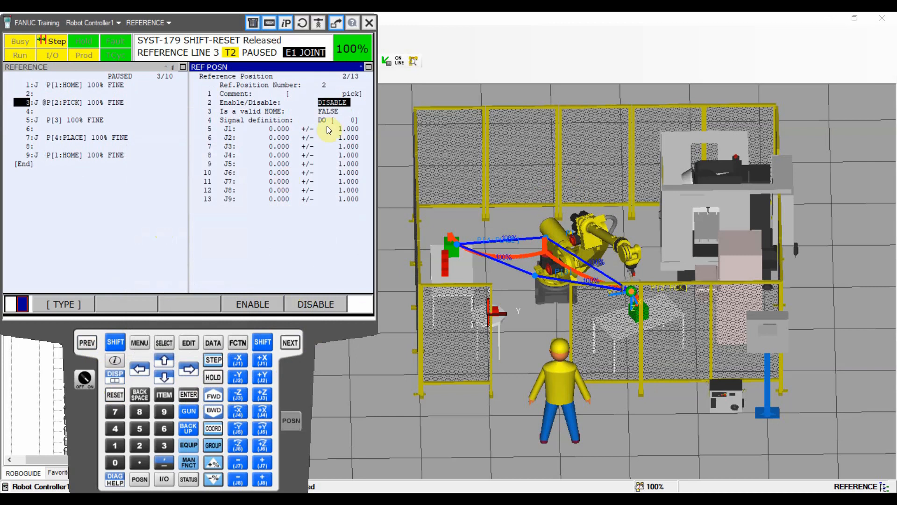
left_click(330, 94)
left_click(320, 304)
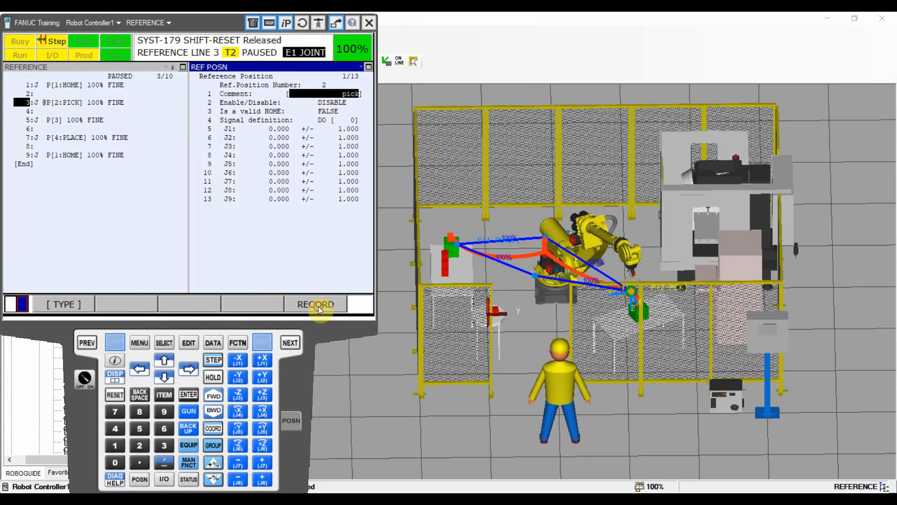
left_click(332, 102)
left_click(262, 304)
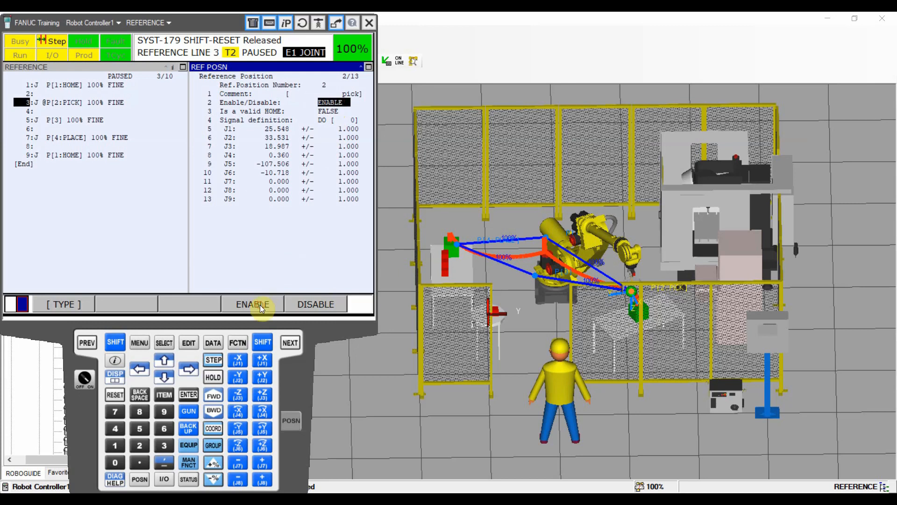
- Set the signal definition of reference position 2 to DO[150]
left_click(344, 122)
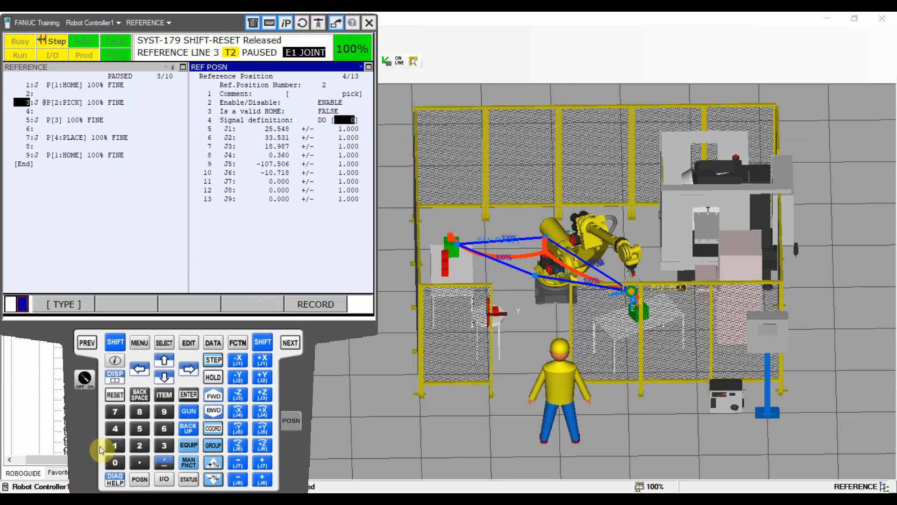
left_click(115, 445)
left_click(140, 428)
left_click(115, 462)
left_click(189, 395)
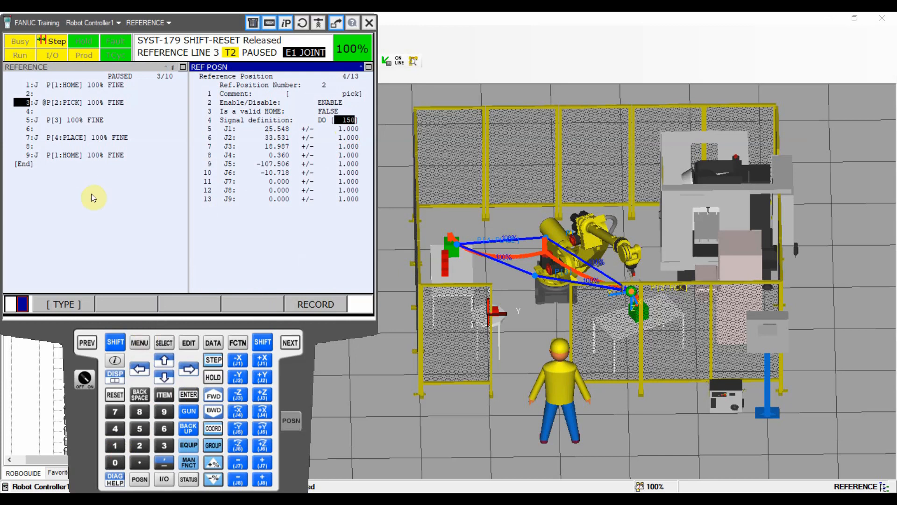
- Show the digital outputs in the reference position window and go to DO[150]
left_click(143, 347)
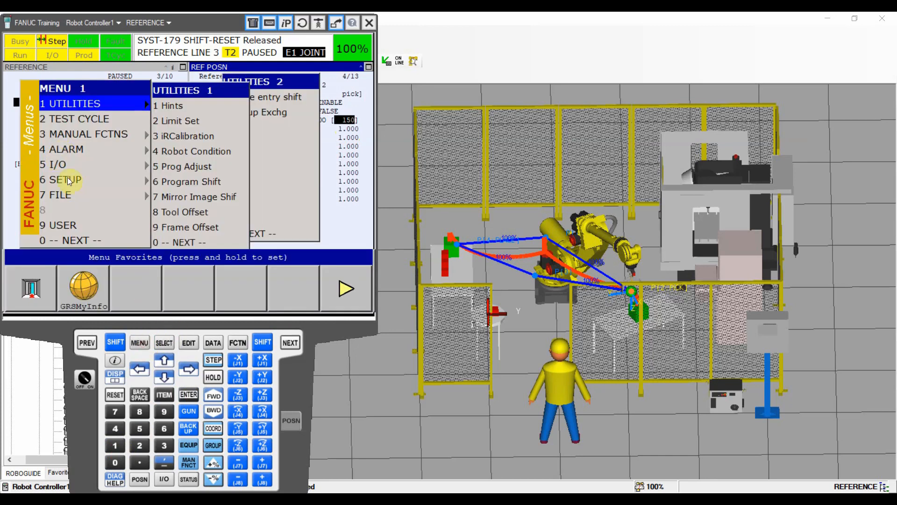
left_click(113, 169)
left_click(171, 152)
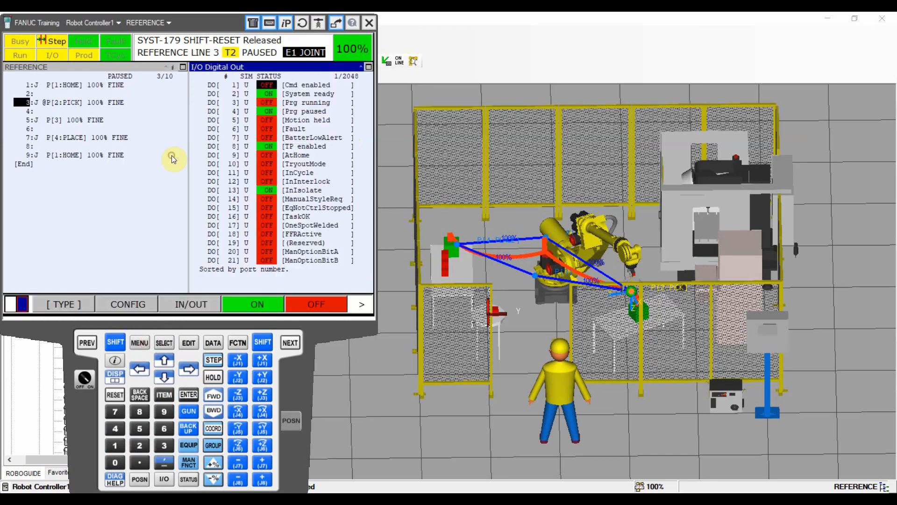
left_click(168, 394)
left_click(115, 445)
left_click(139, 428)
left_click(115, 462)
left_click(189, 395)
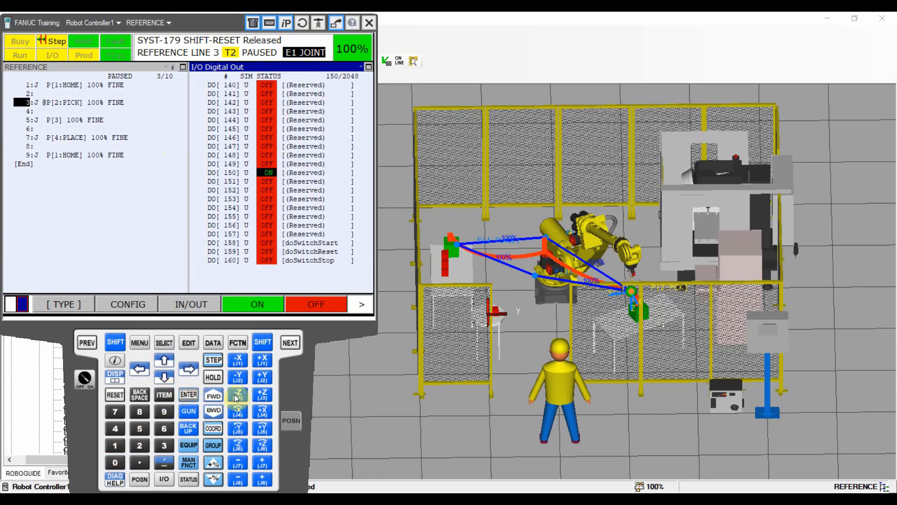
- Activate the REFERENCE program window, reset the faults, and jog J1 in the positive and negative directions around the pick position to test DO[150]
left_click(169, 182)
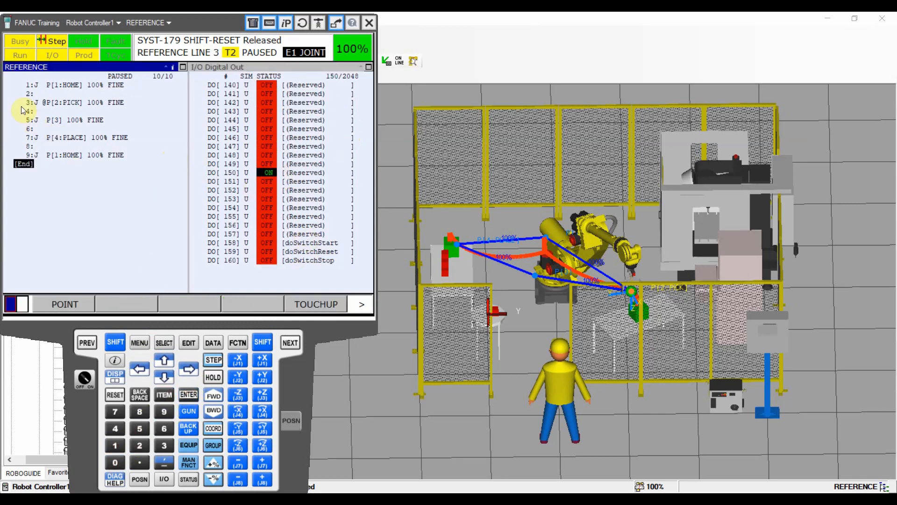
left_click(115, 342)
left_click(115, 394)
left_click(264, 358)
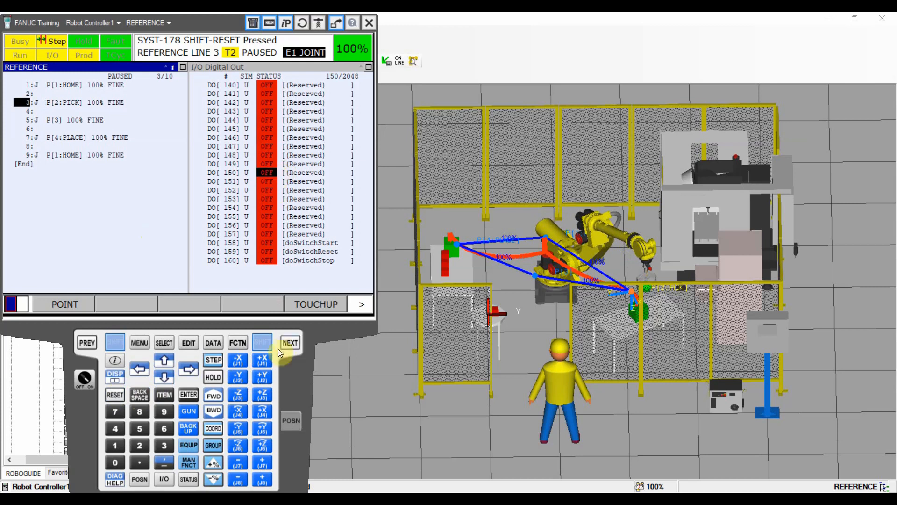
left_click(242, 363)
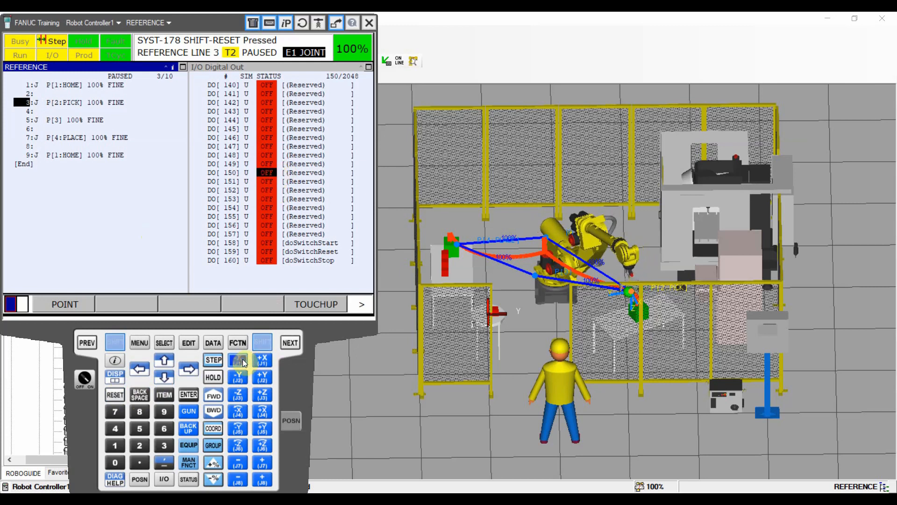
key("shift")
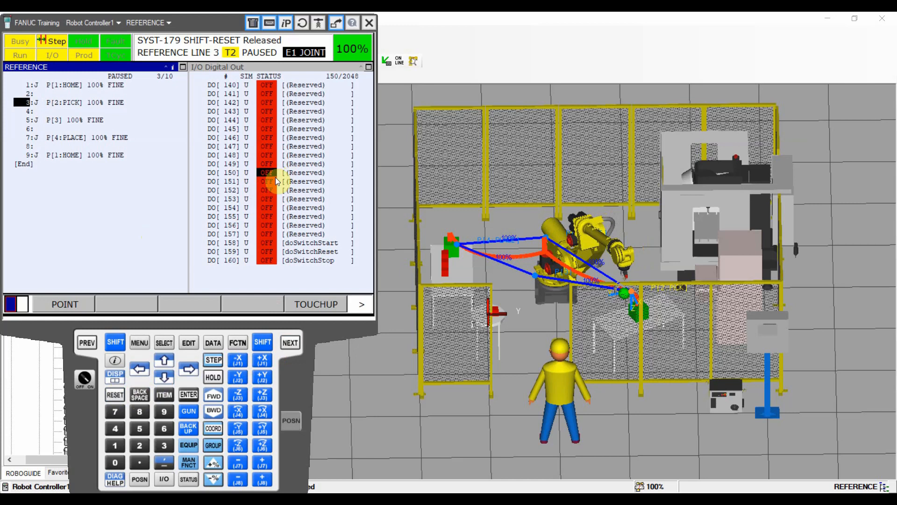
- Execute line 3 of REFERENCE forward to bring the robot back to P[2:PICK]
key("shift")
left_click(213, 395)
key("Return")
left_click(214, 396)
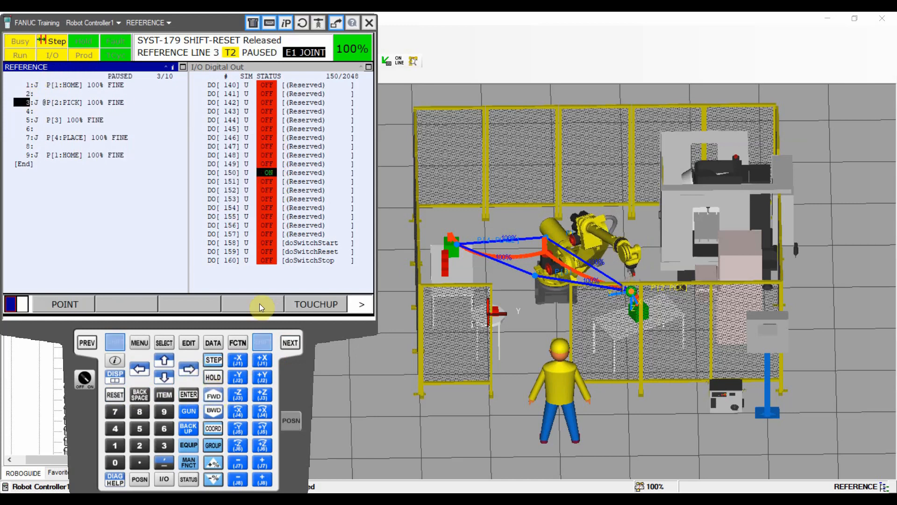
- Jog J1 positive out of the pick tolerance, and back past it in the negative direction
left_click(259, 361)
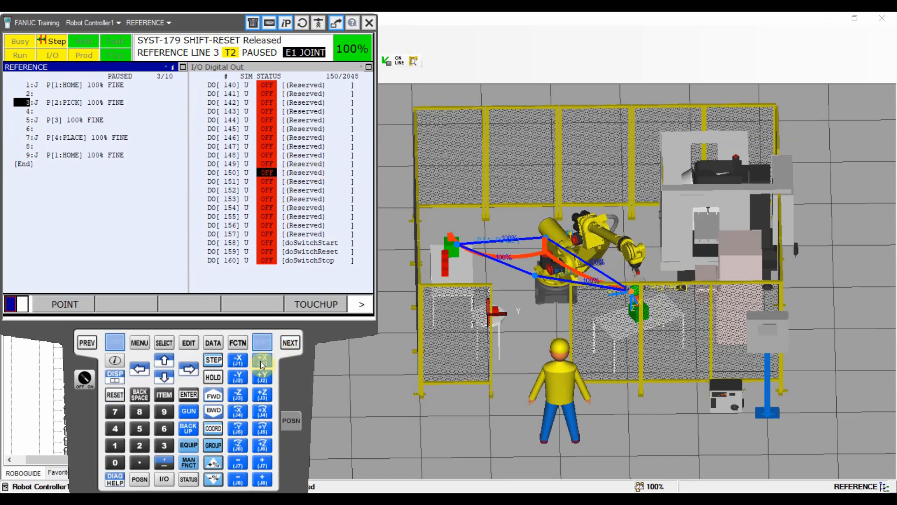
left_click(237, 361)
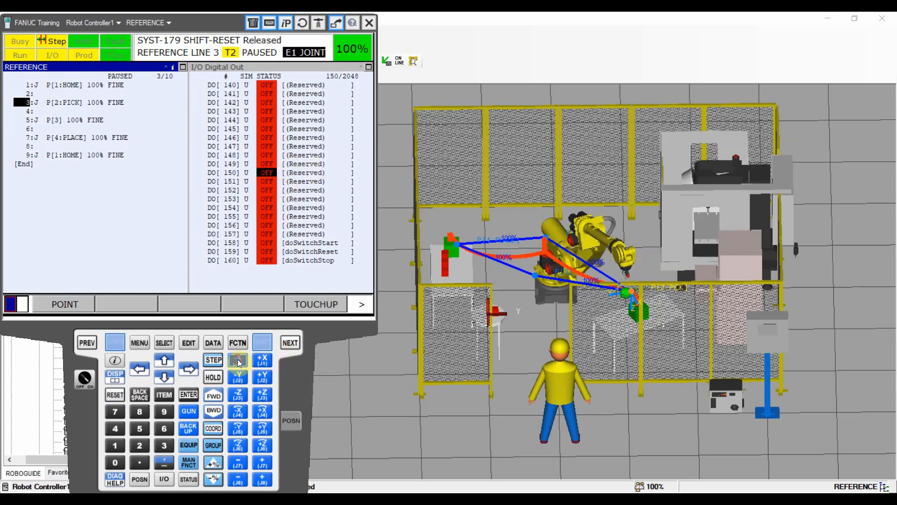
left_click(260, 172)
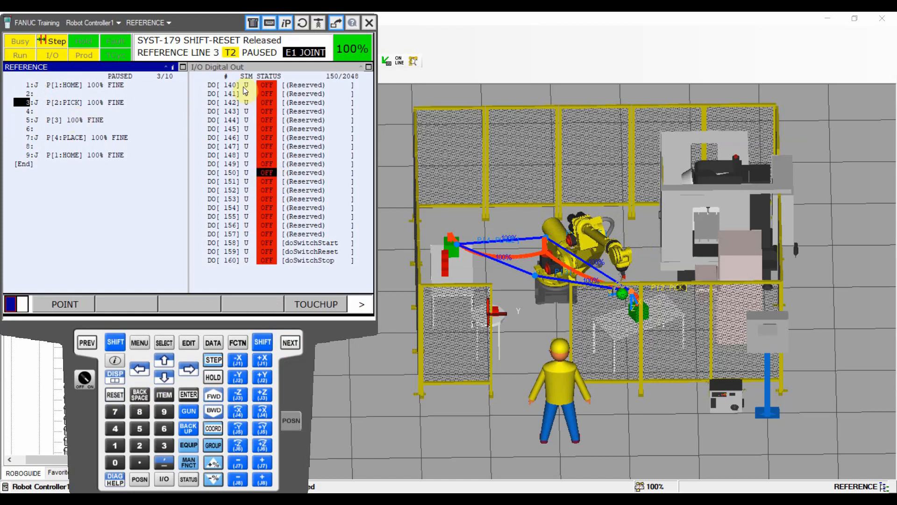
- Reactivate the REFERENCE program window and run line 3 forward again so the robot stands at P[2:PICK]
left_click(139, 342)
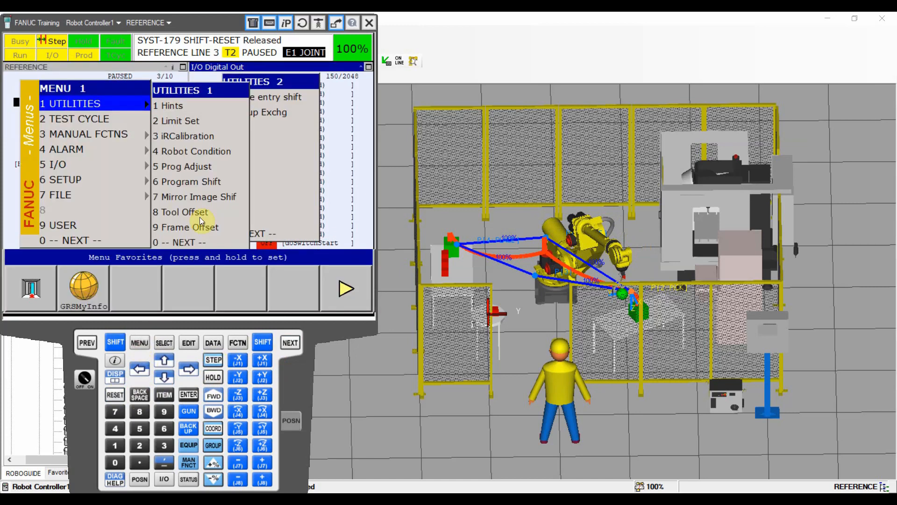
left_click(87, 342)
left_click(24, 94)
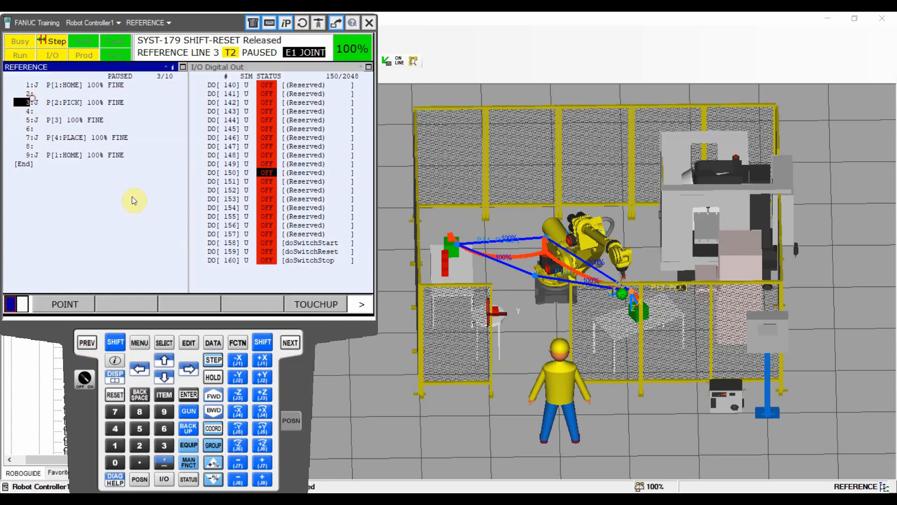
left_click(213, 395, "shift")
left_click(195, 393)
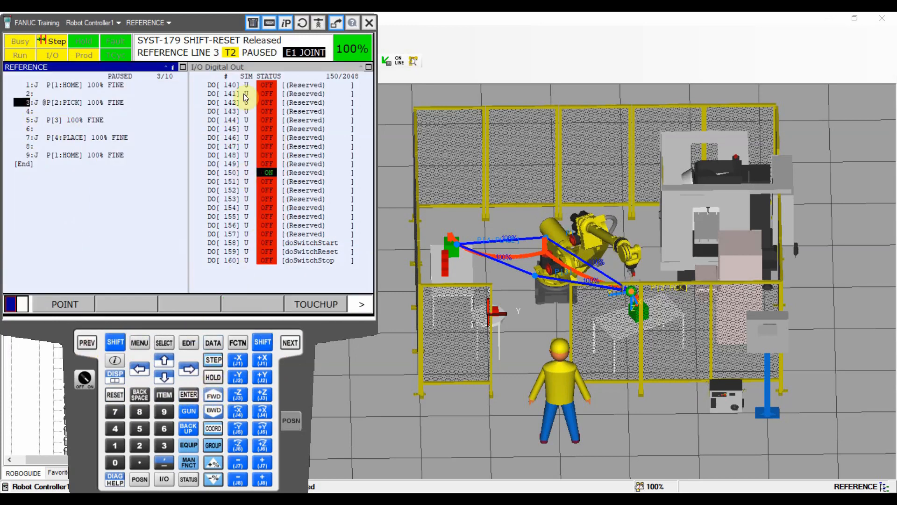
- Switch the digital output window to the UOP outputs to check the At home signal
left_click(268, 67)
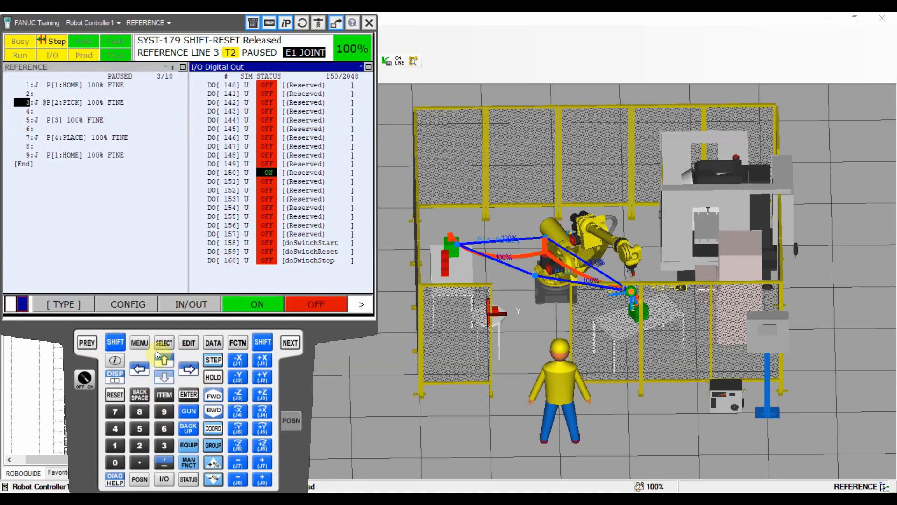
left_click(78, 303)
left_click(51, 244)
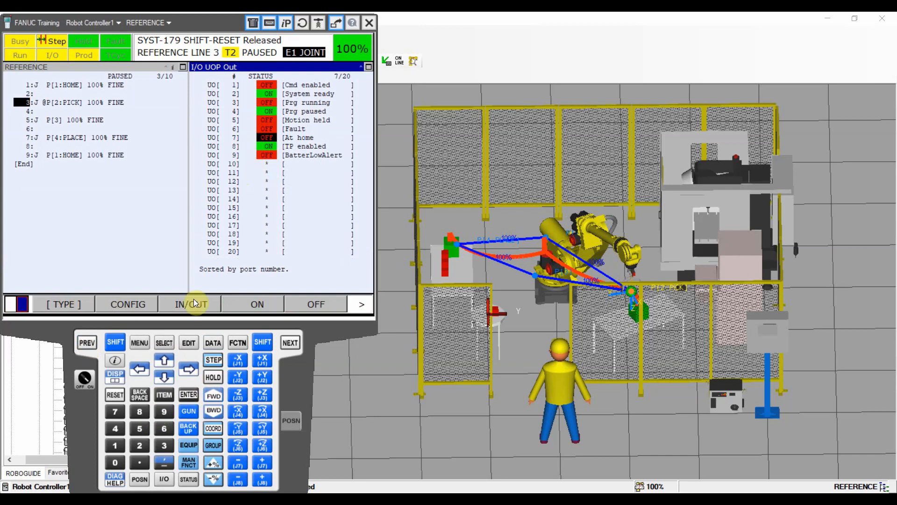
- Replace the UOP outputs with the details of reference position 2
left_click(139, 343)
left_click(59, 178)
left_click(268, 93)
left_click(268, 93)
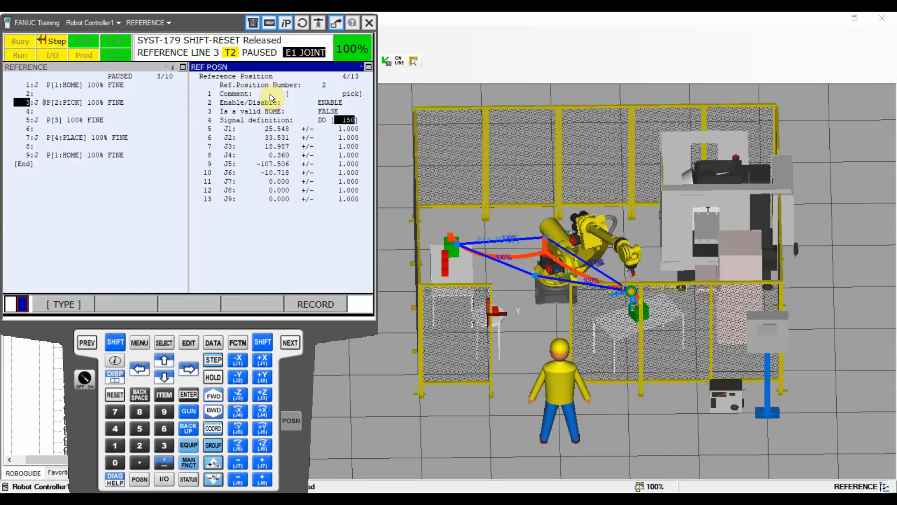
- Set reference position 2 (pick) as a valid HOME and return to the reference position list
left_click(328, 111)
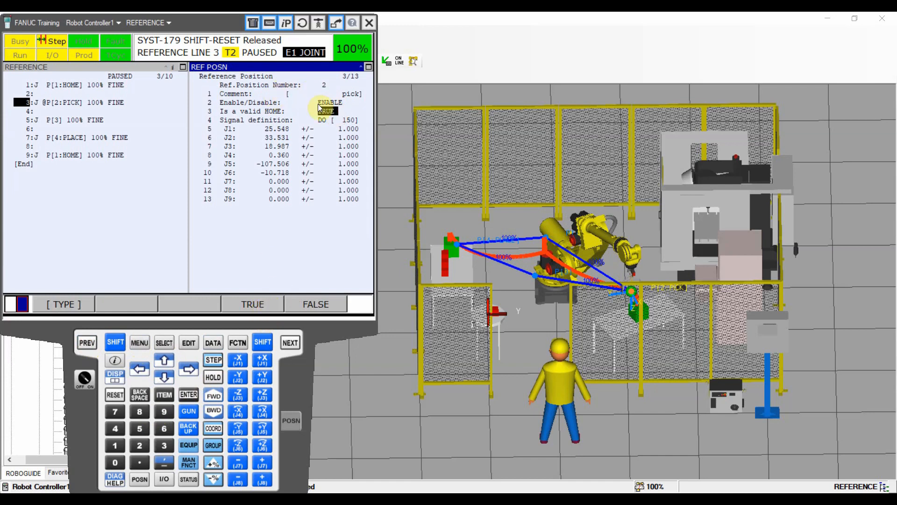
left_click(87, 343)
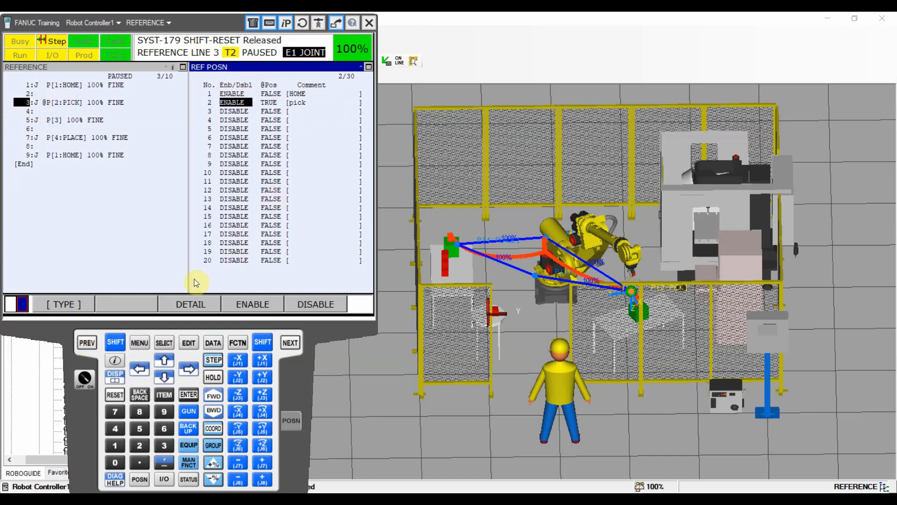
- Open the cell setup to check the Home I/O macro name
left_click(139, 343)
left_click(88, 180)
left_click(190, 101)
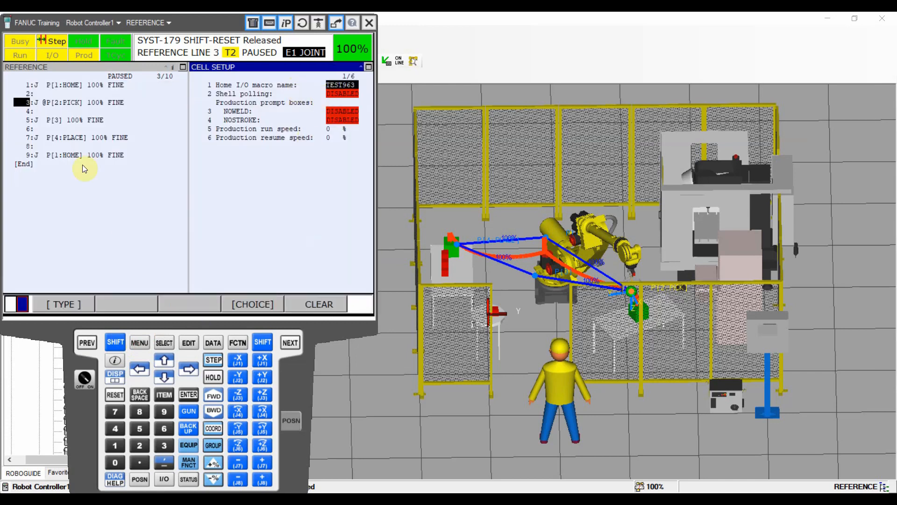
- Activate the REFERENCE program window and run backward from line 3 so the robot returns to P[1:HOME]
left_click(28, 103)
key("shift")
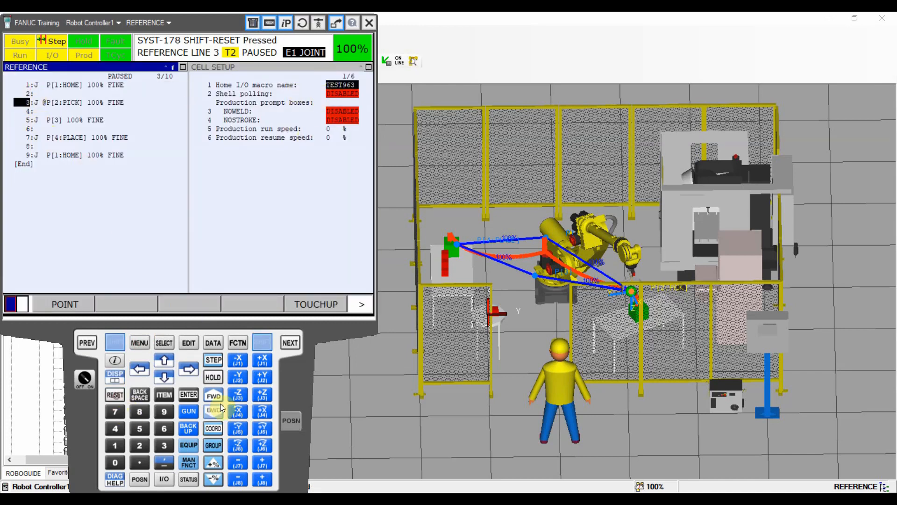
left_click(222, 418)
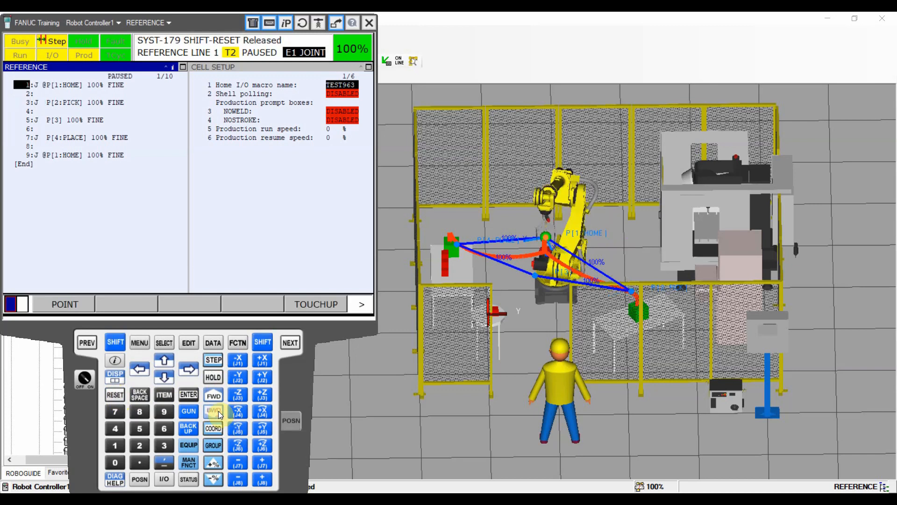
- Replace the cell setup with the reference position list
left_click(273, 71)
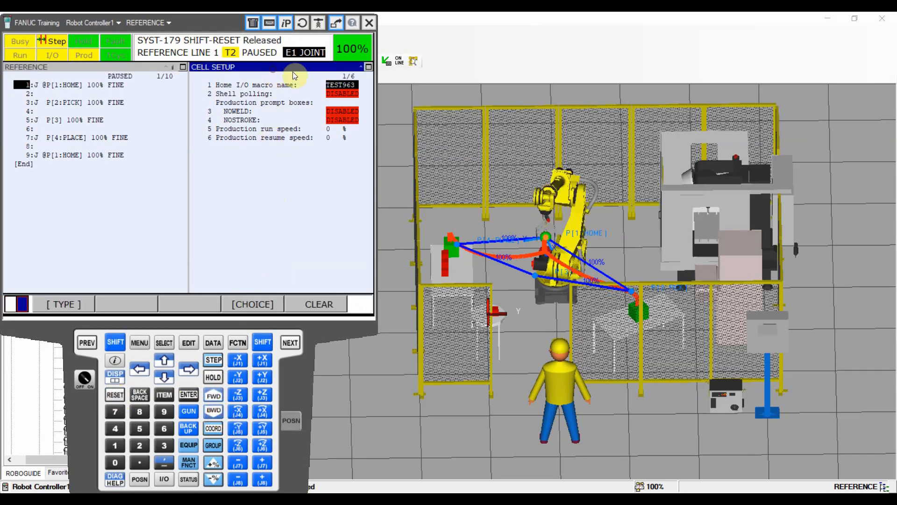
left_click(139, 334)
left_click(79, 179)
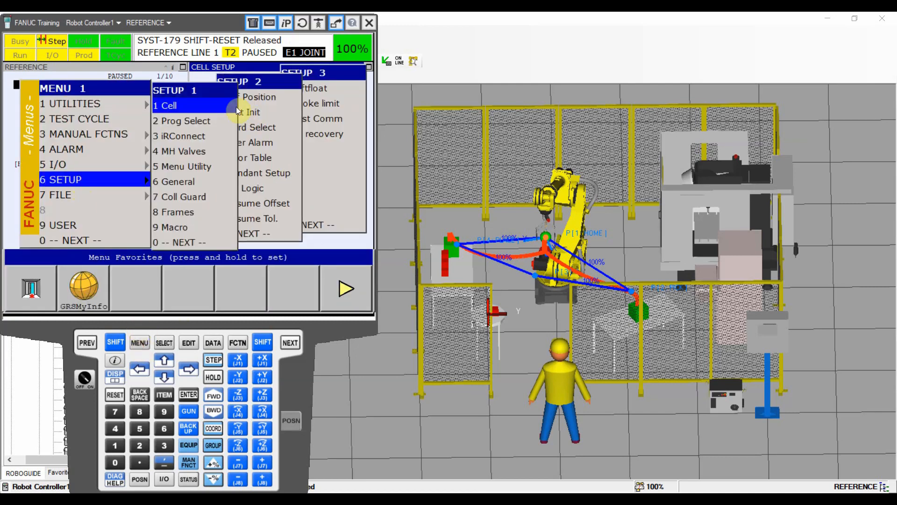
left_click(197, 112)
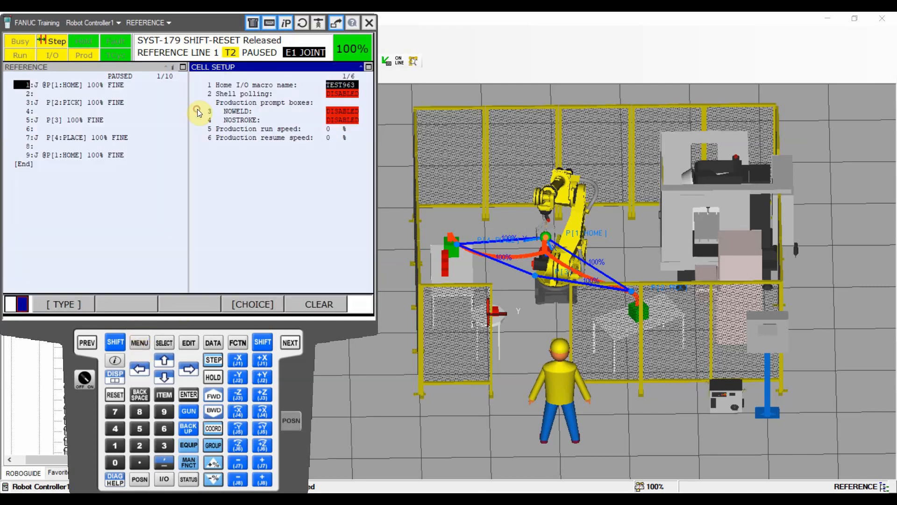
left_click(140, 341)
left_click(256, 100)
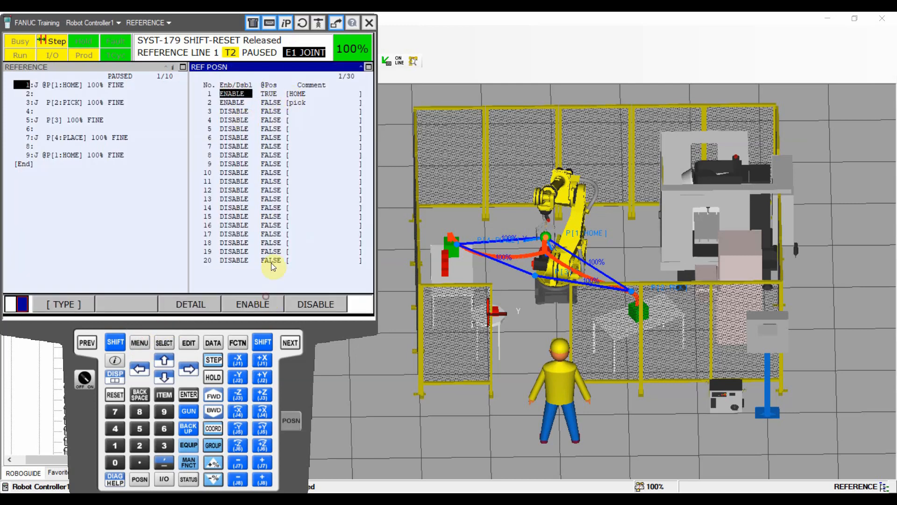
- Check the valid HOME settings in the details of reference positions 1 and 2, and return to the list
left_click(191, 305)
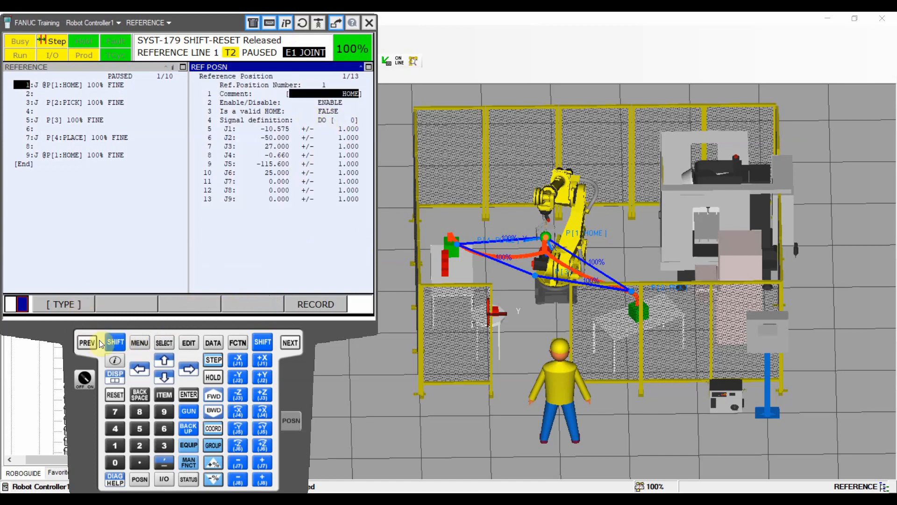
left_click(164, 380)
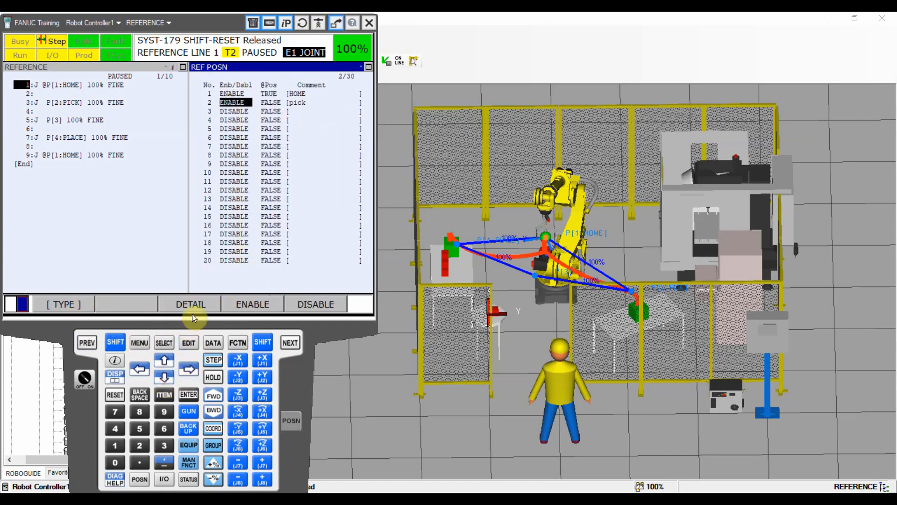
left_click(191, 305)
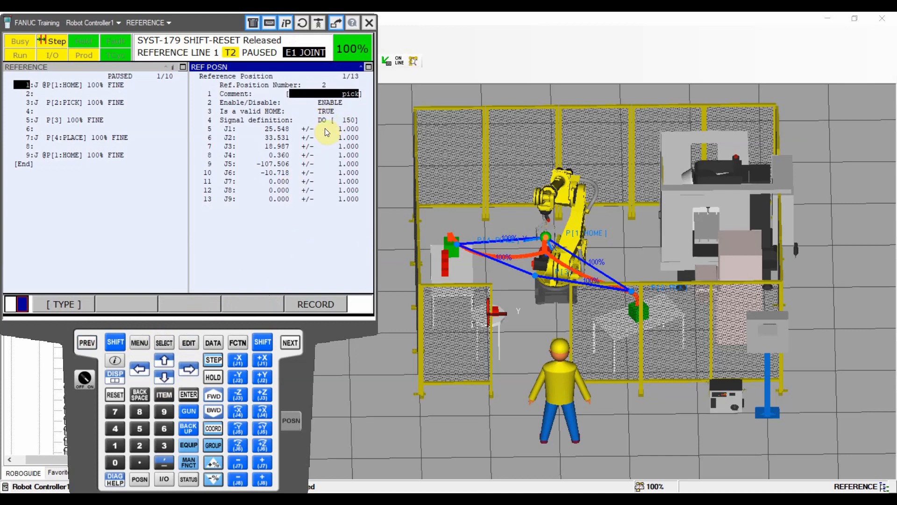
left_click(88, 343)
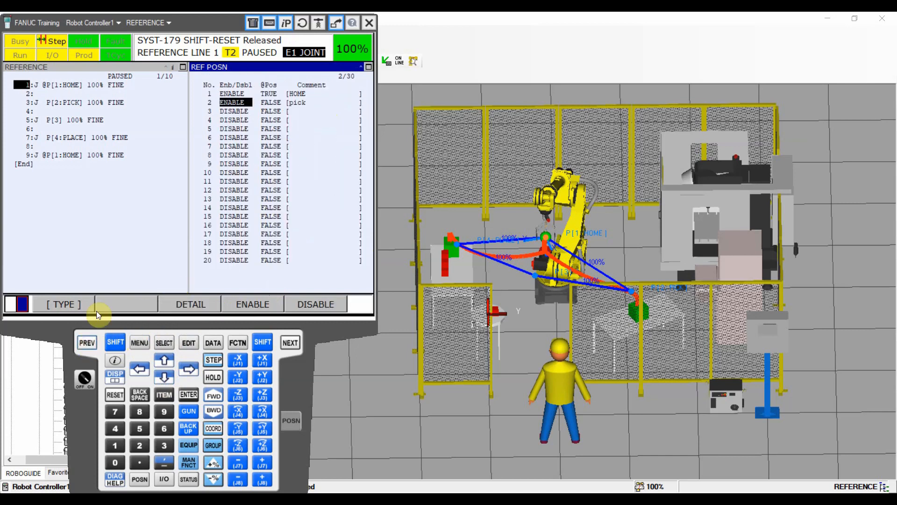
- Reactivate the REFERENCE program window and run forward through line 3 so the robot moves to P[2:PICK]
left_click(23, 87)
left_click(215, 395, "shift")
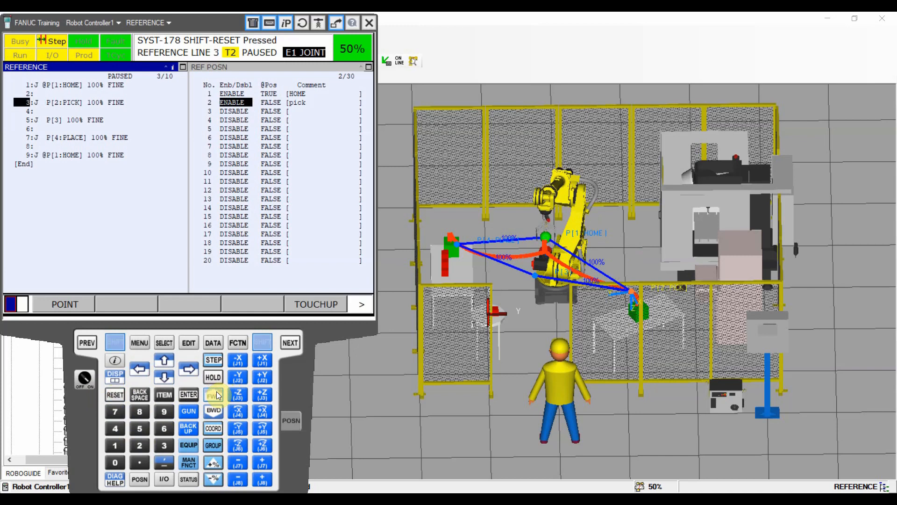
left_click(217, 391, "shift")
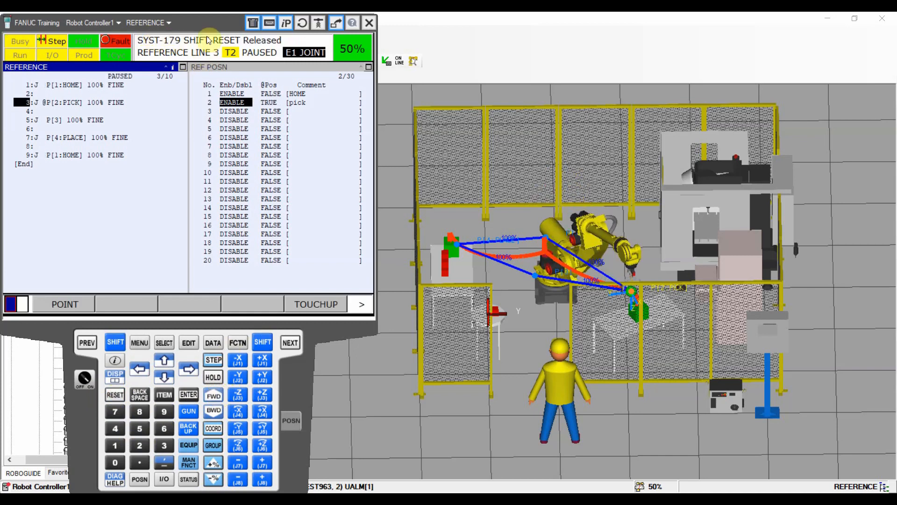
- Check the active alarm, return to the REFERENCE program and activate the reference position window
left_click(140, 342)
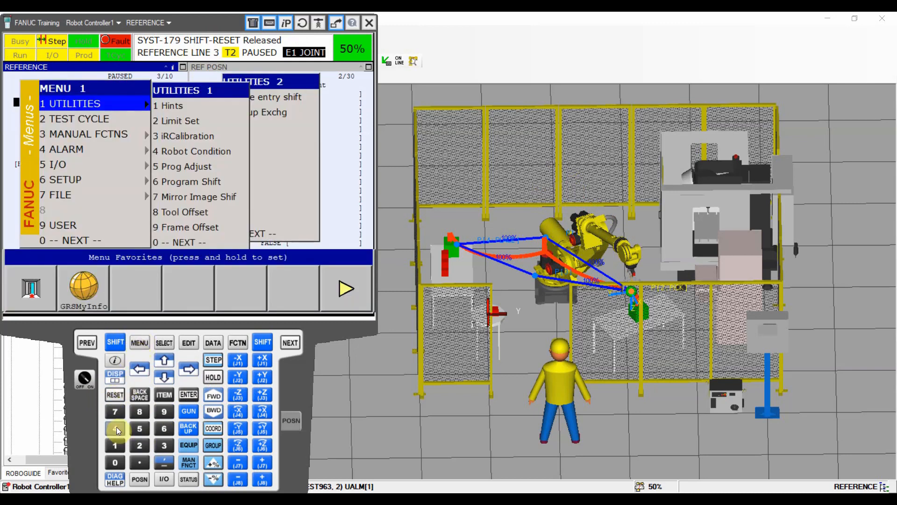
left_click(116, 427)
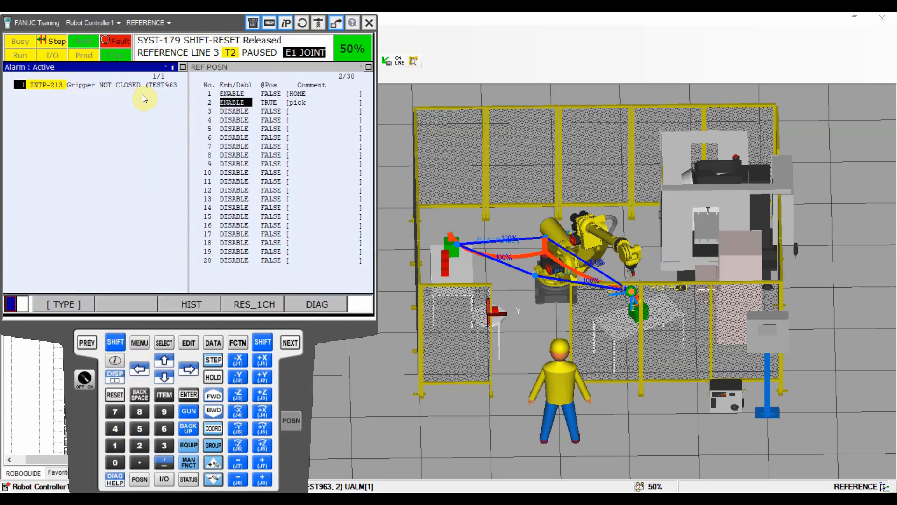
left_click(185, 336)
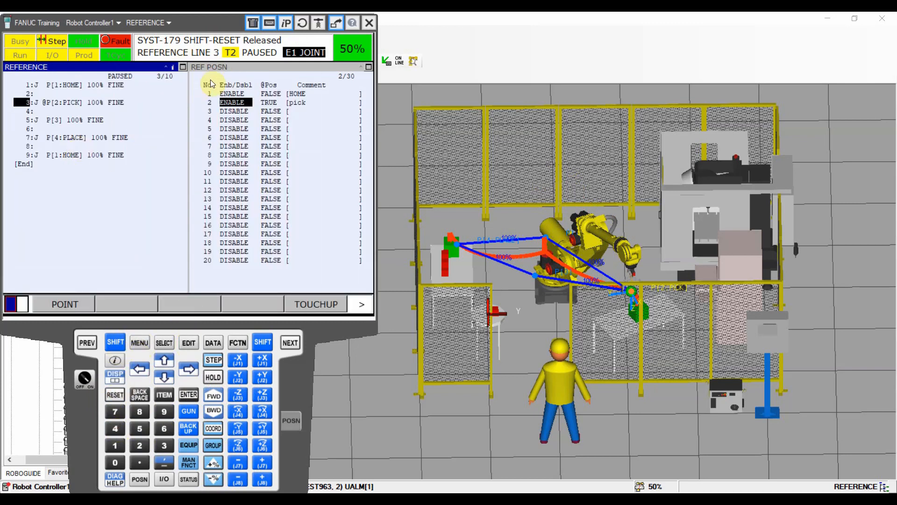
left_click(230, 68)
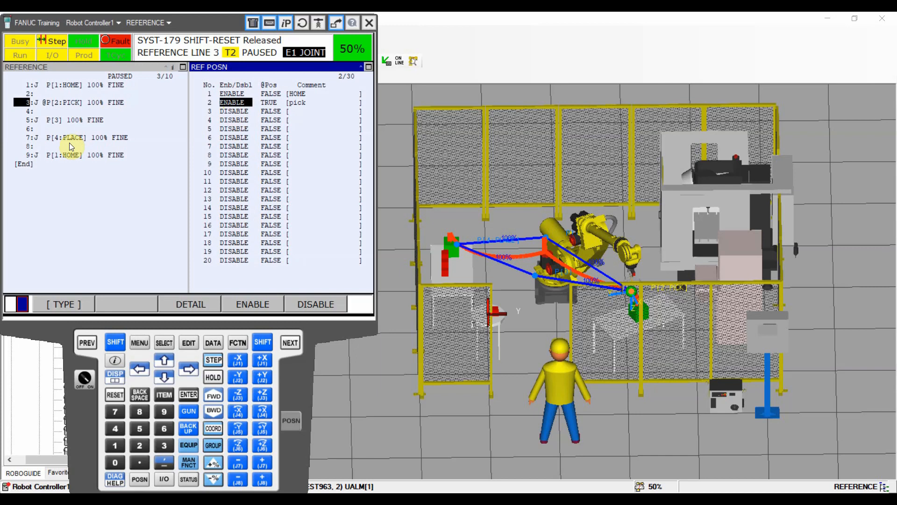
- Reset the fault and run the REFERENCE program forward from line 4 through P[3] to P[4:PLACE]
left_click(23, 111)
left_click(109, 348)
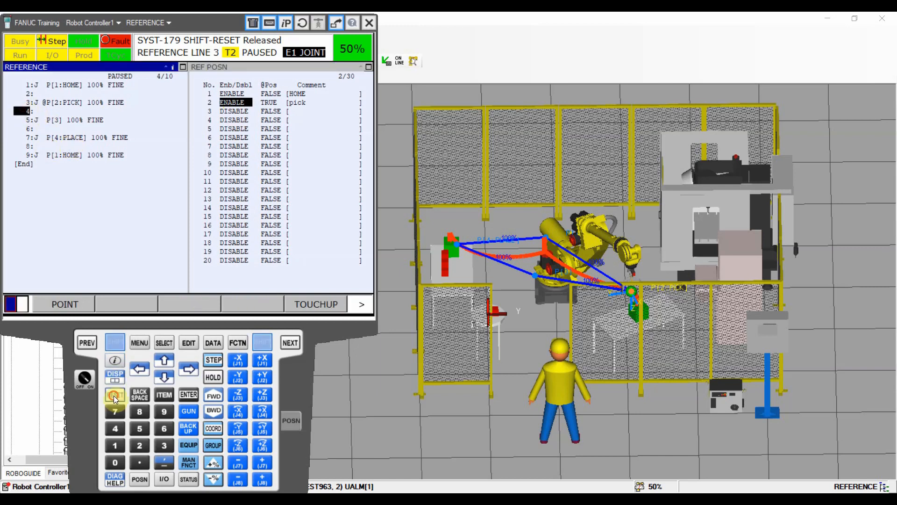
left_click(114, 395)
left_click(212, 398)
left_click(195, 394)
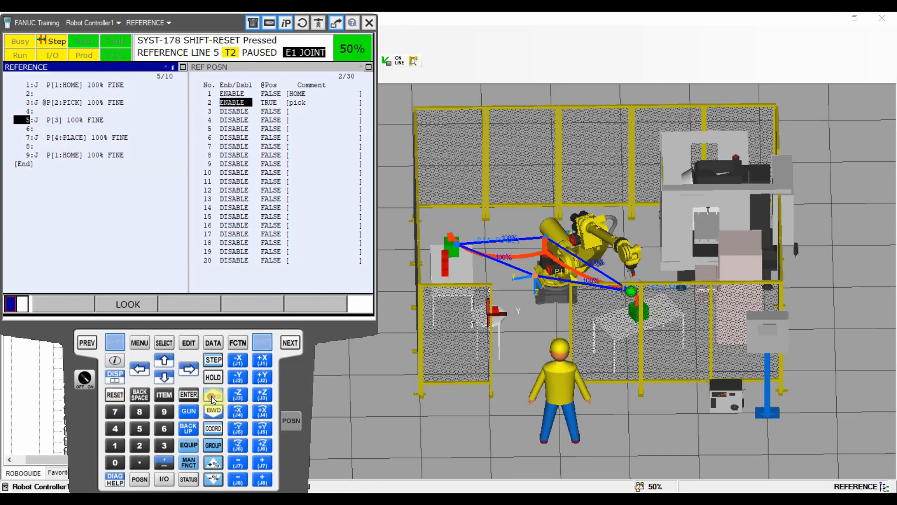
left_click(211, 396)
left_click(211, 396)
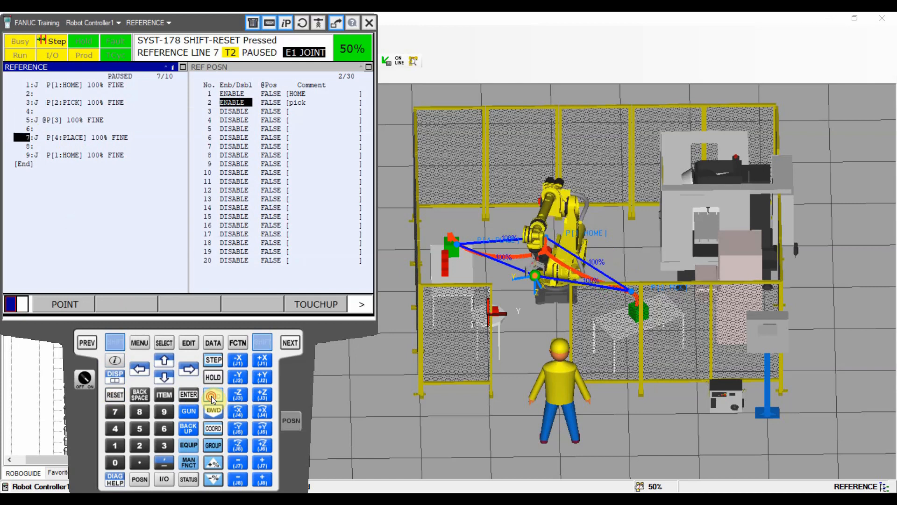
- Open the details of reference position 4 and enter PLACE as its comment
left_click(234, 119)
left_click(191, 306)
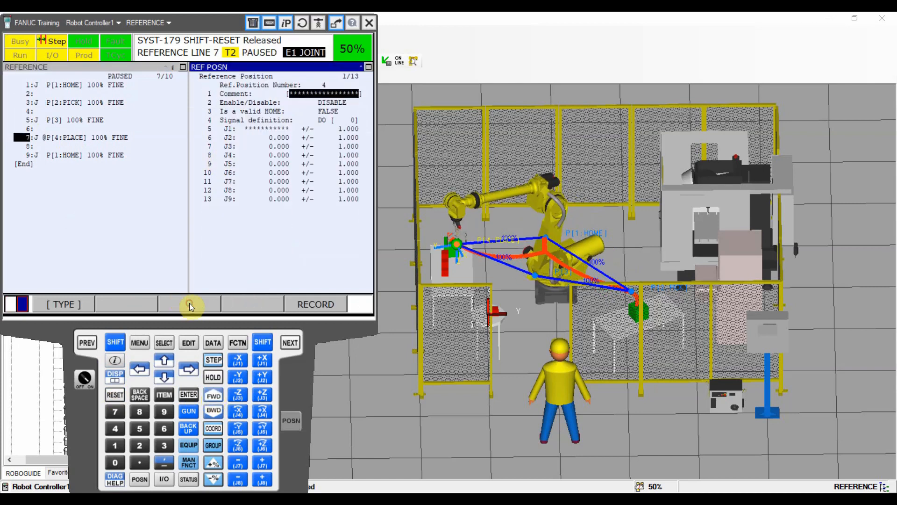
key("Return")
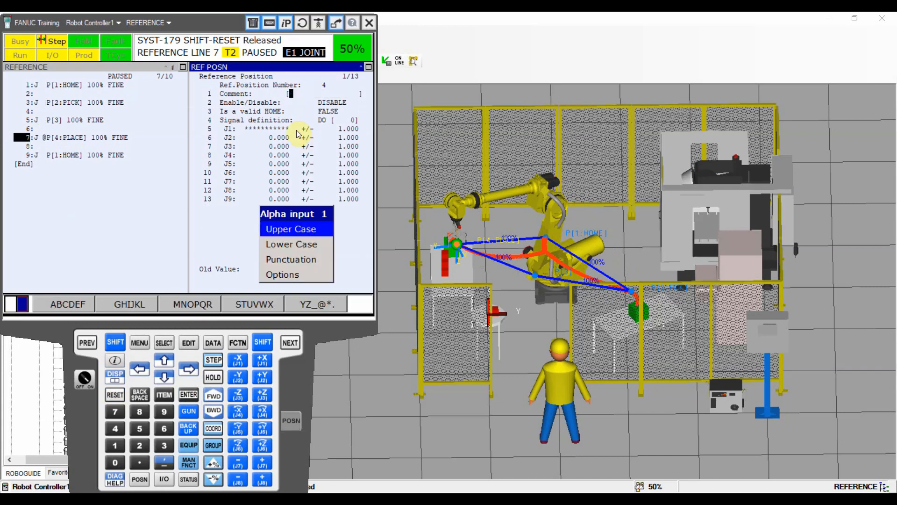
left_click(286, 274)
left_click(313, 303)
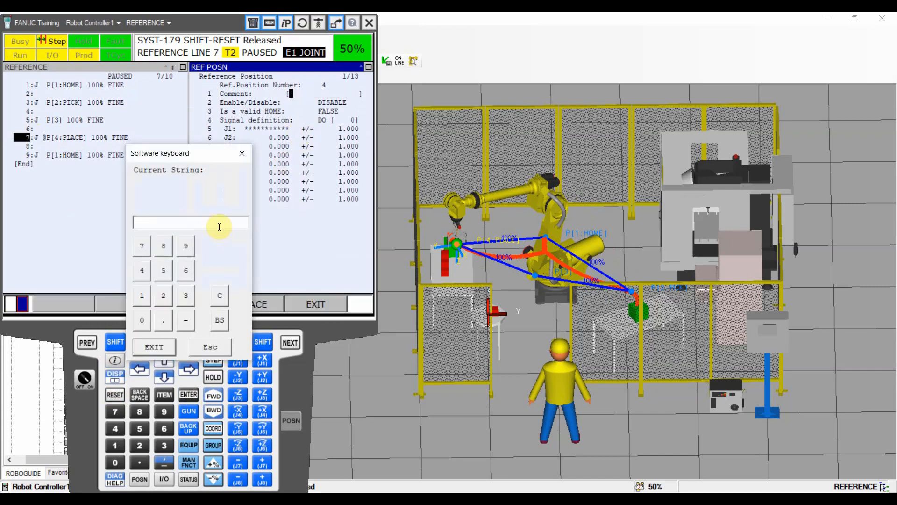
type("PLACE")
key("Return")
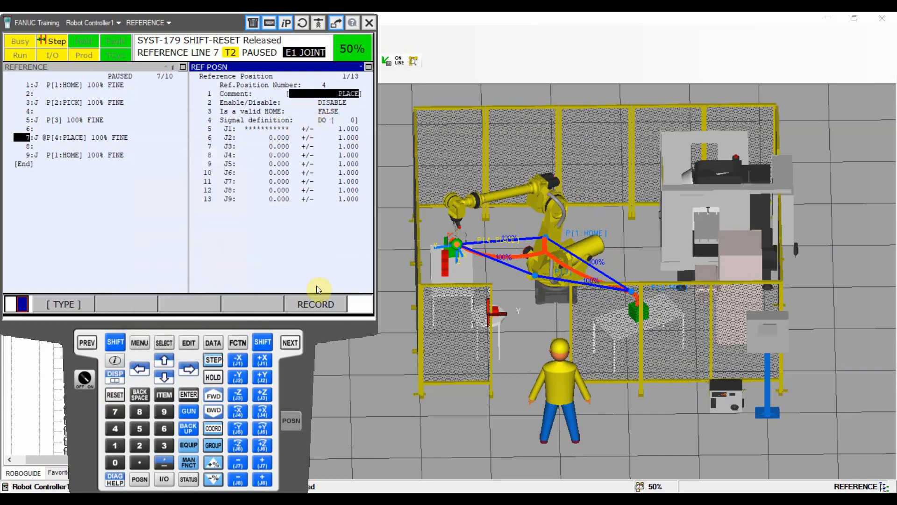
- Record the robot's current joint positions in reference position 4 and enable it
left_click(316, 304, "shift")
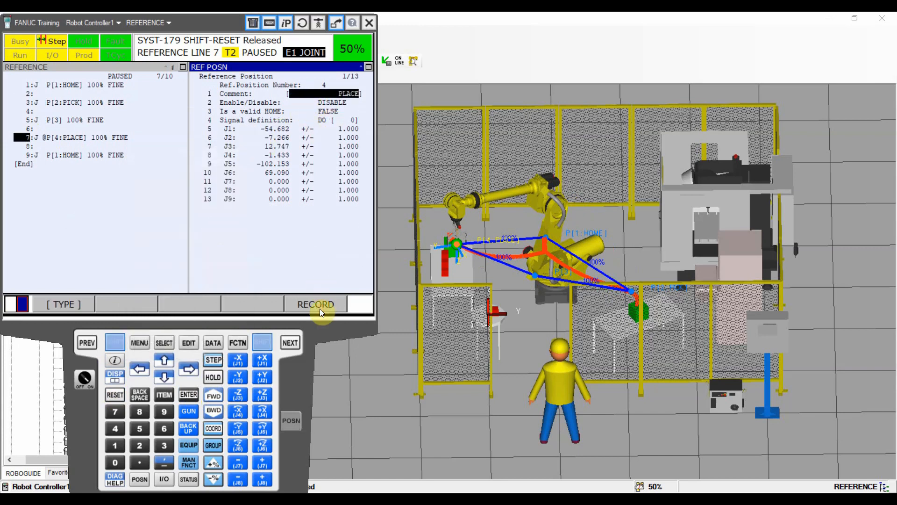
left_click(329, 103)
left_click(252, 304)
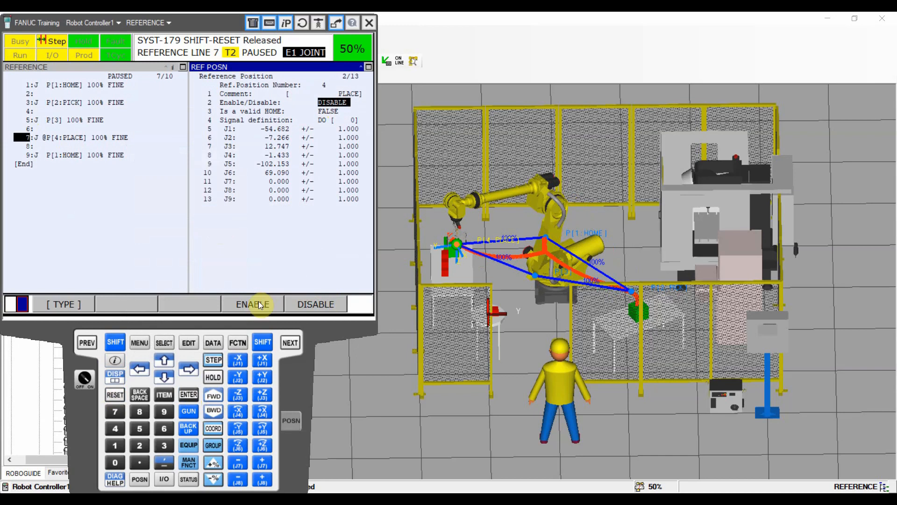
- Set the signal definition of reference position 4 to DO[151] and return to the reference position list
left_click(344, 121)
type("151")
key("Return")
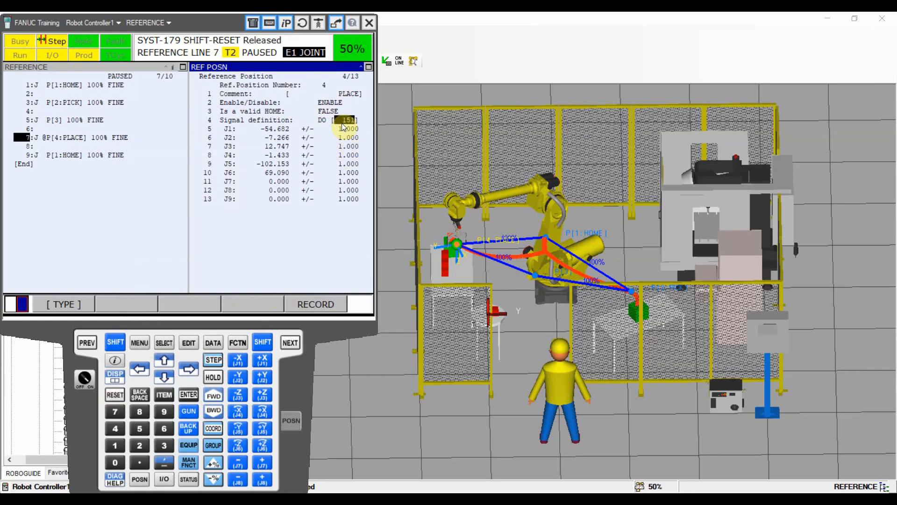
left_click(87, 342)
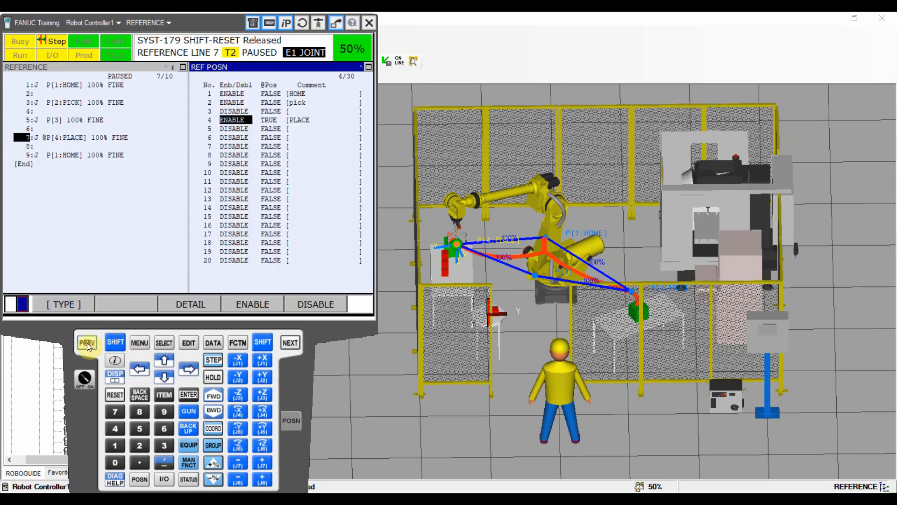
- Split the teach pendant display into three windows and activate the Utilities Hints window
left_click(119, 377, "shift")
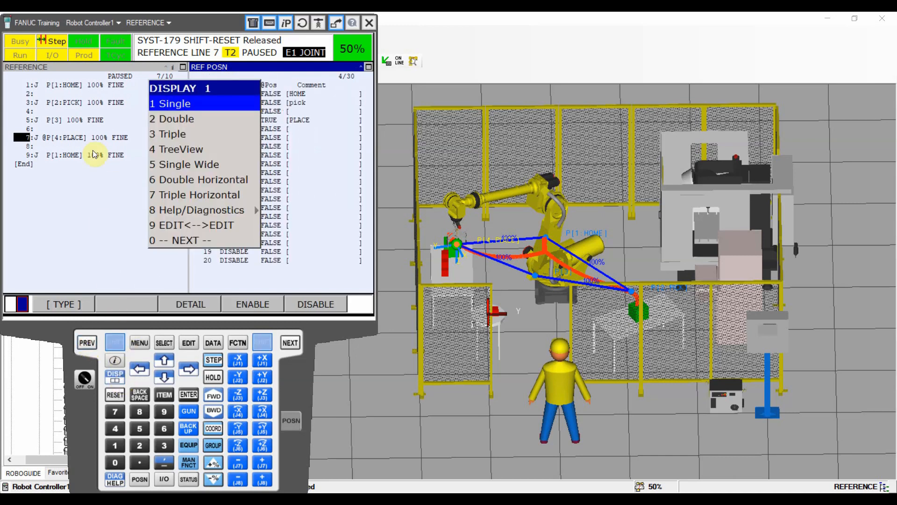
left_click(184, 132)
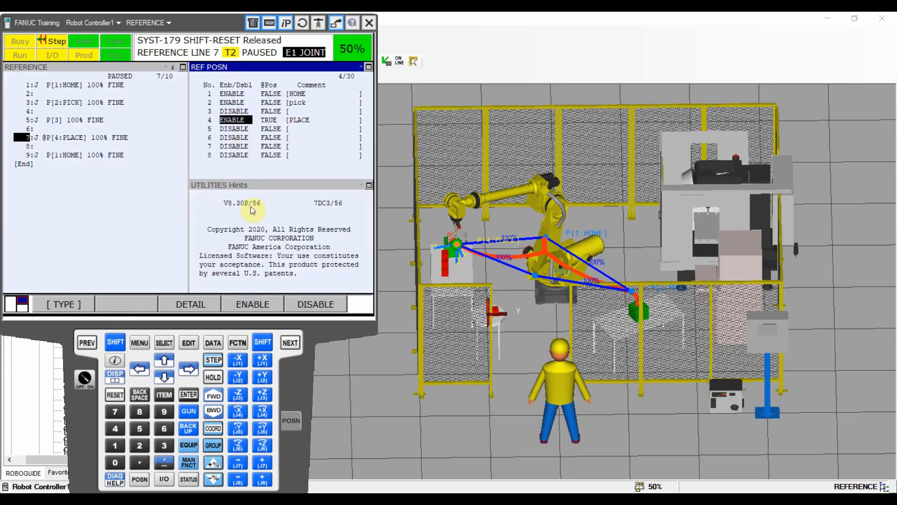
left_click(251, 191)
- Show the digital outputs in the third window and go to DO[150] to check it and DO[151]
left_click(140, 344)
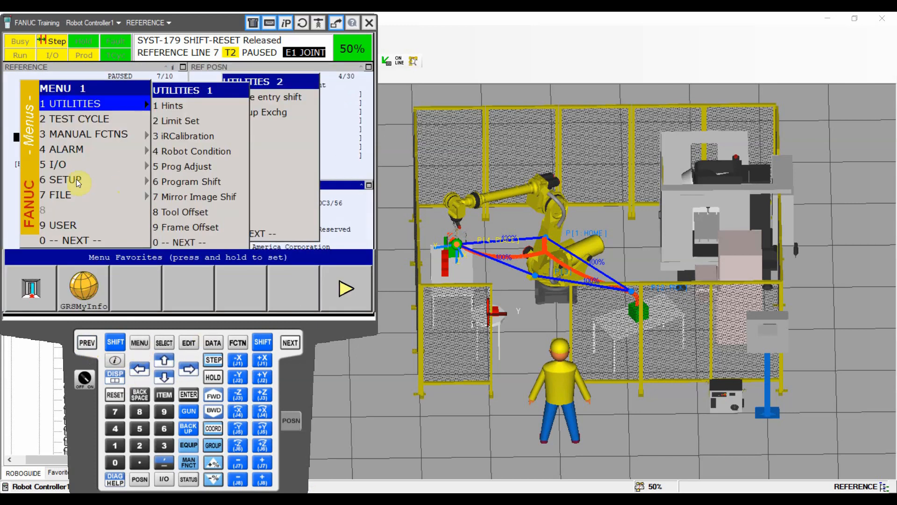
left_click(65, 164)
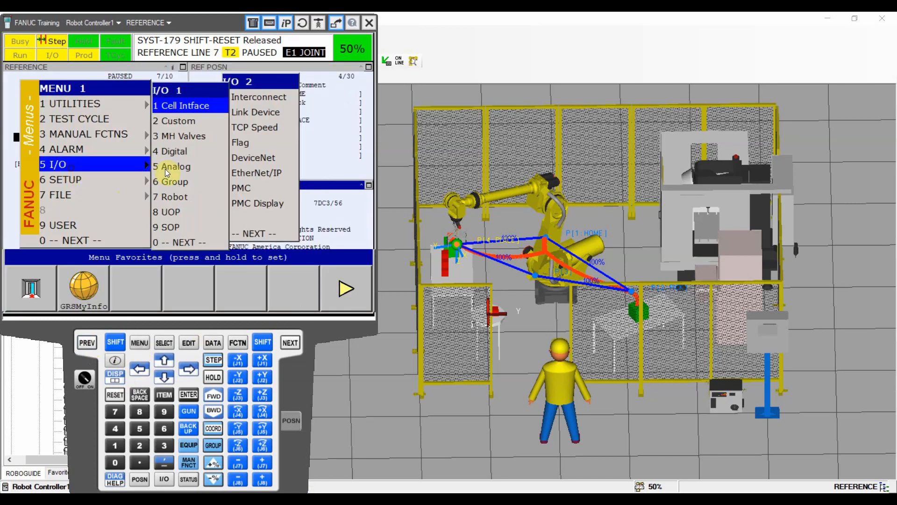
left_click(187, 156)
left_click(164, 378)
left_click(163, 378)
left_click(265, 256)
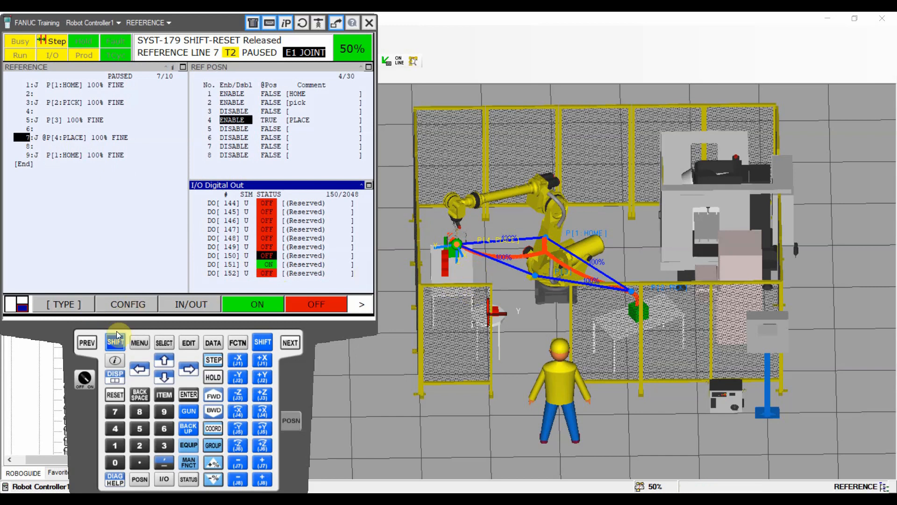
- Show the UOP outputs in the third window to check UO[7] At home
left_click(139, 343)
left_click(63, 166)
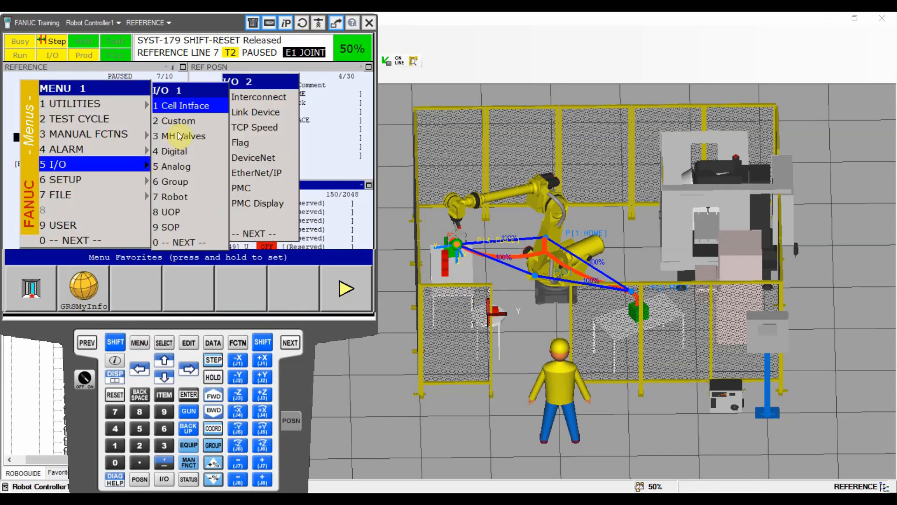
left_click(170, 211)
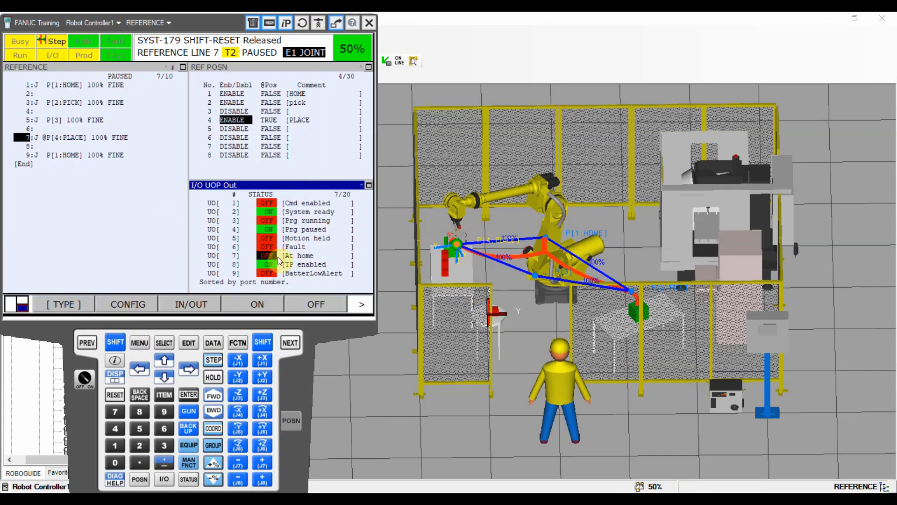
- Step the REFERENCE program forward from line 8 through line 9 to move the robot to P[1:HOME]
left_click(30, 88)
left_click(29, 147)
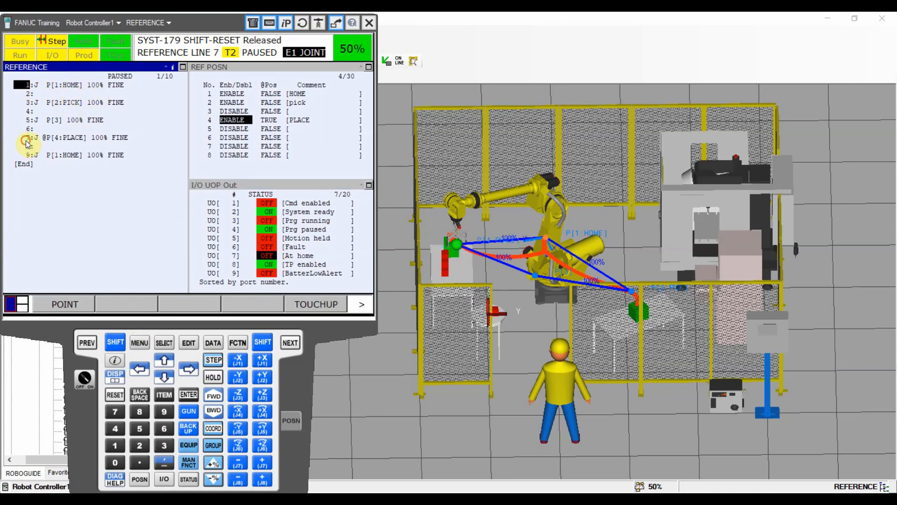
left_click(164, 360)
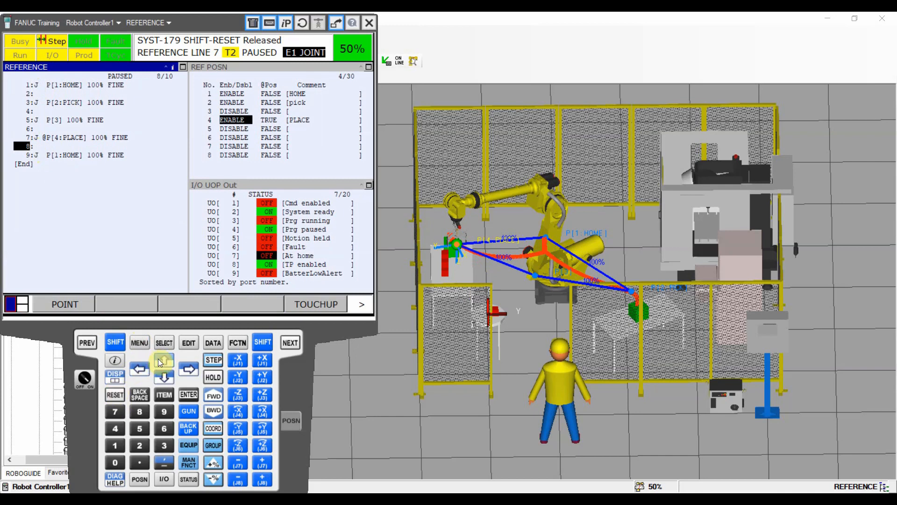
left_click(213, 395, "shift")
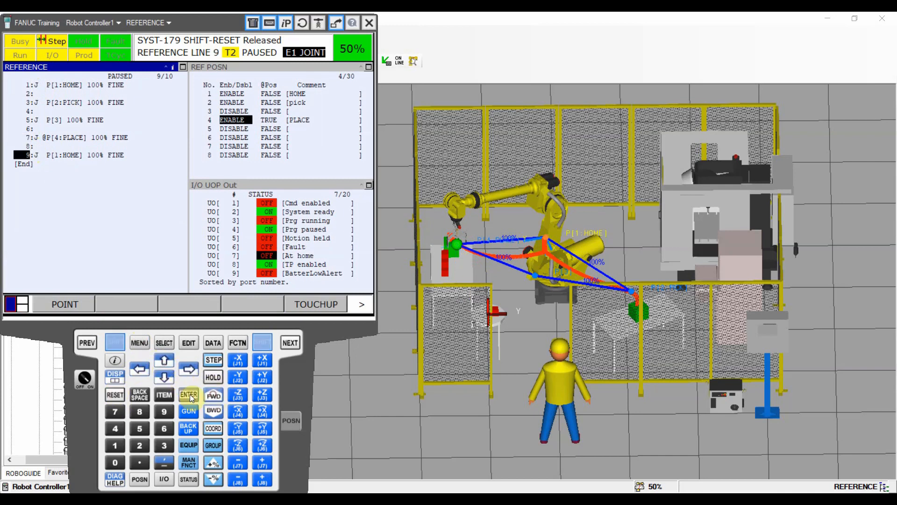
left_click(216, 396, "shift")
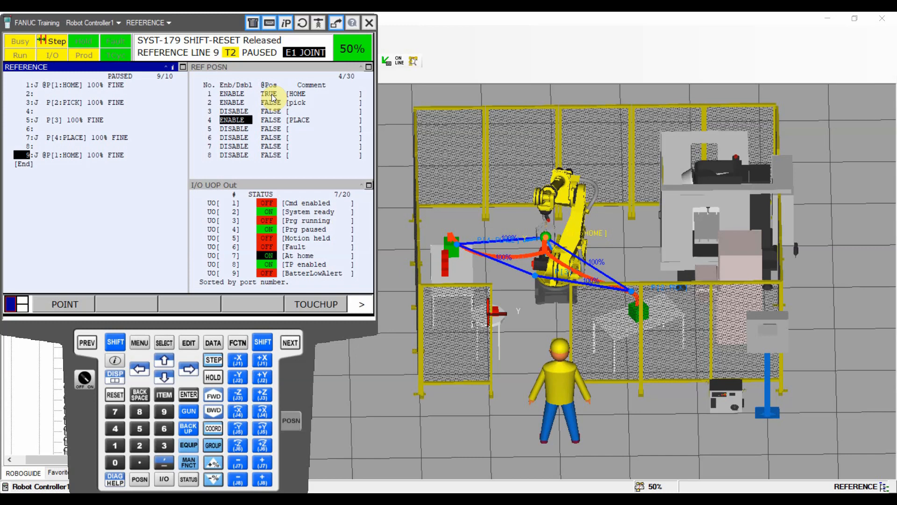
- Go to line 1 of the REFERENCE program, turn off step mode and lower the speed override to 10%
left_click(164, 358, "shift")
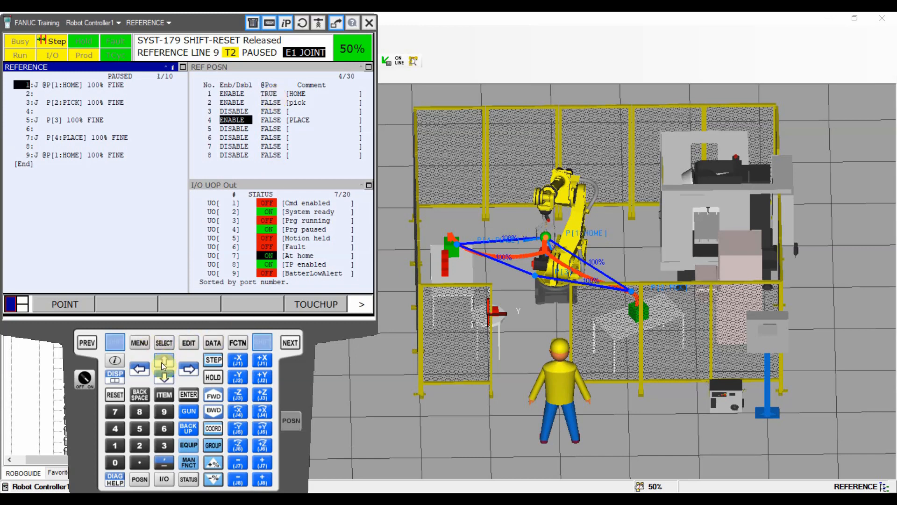
left_click(112, 397, "shift")
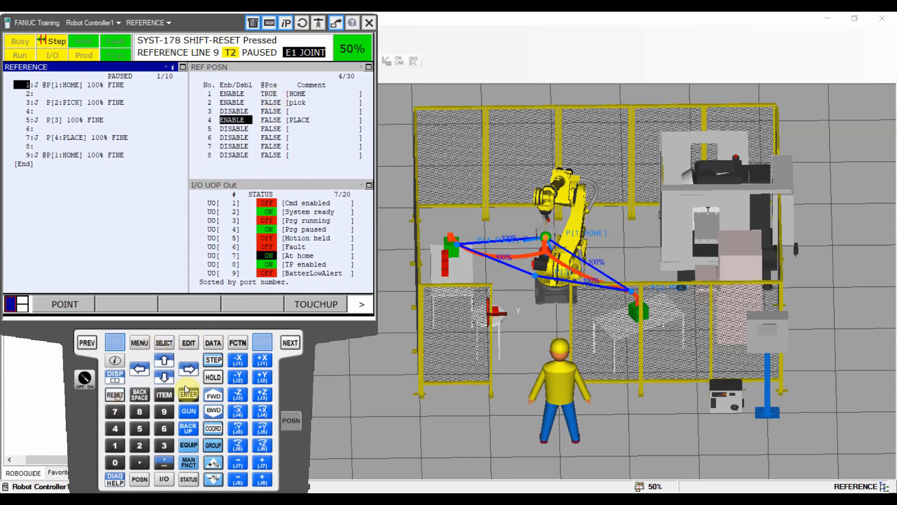
left_click(214, 360)
left_click(213, 479)
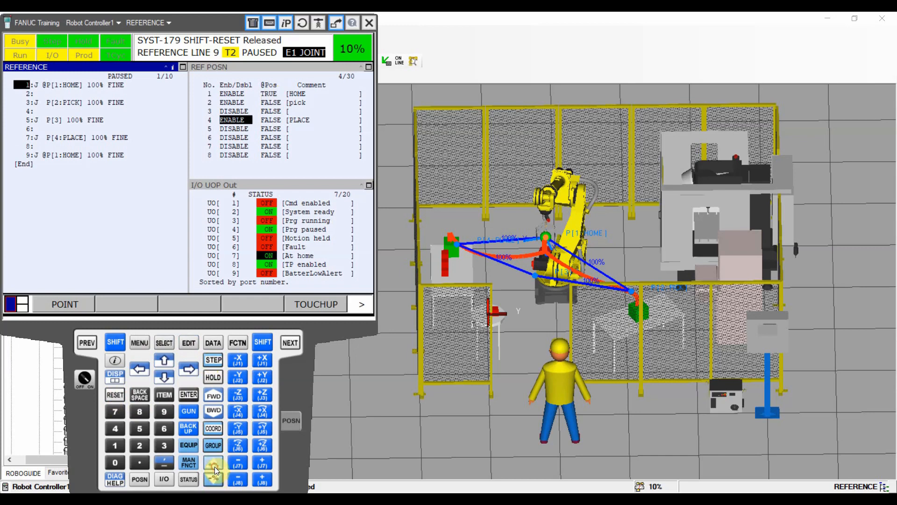
- Reset faults and run the program from line 1, stopping once the robot has left HOME towards P[2:PICK]
left_click(115, 395, "shift")
left_click(113, 395, "shift")
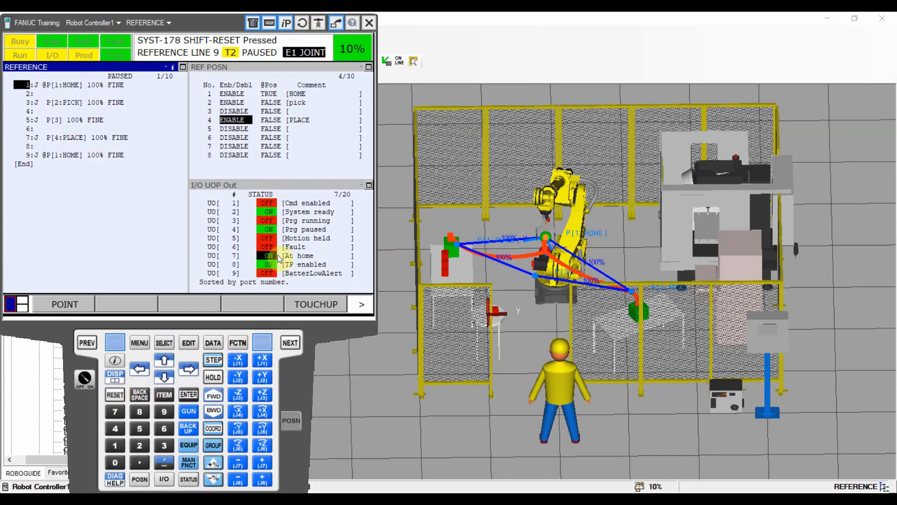
left_click(216, 395, "shift")
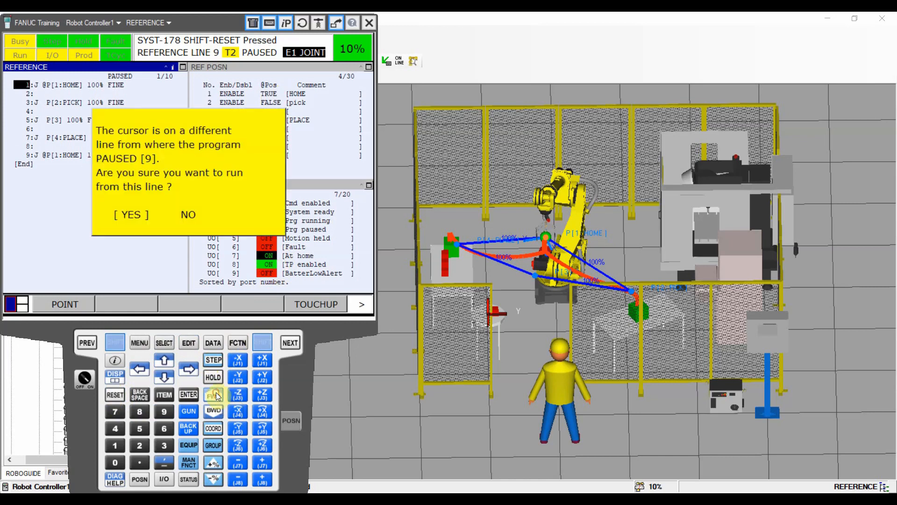
key("Return")
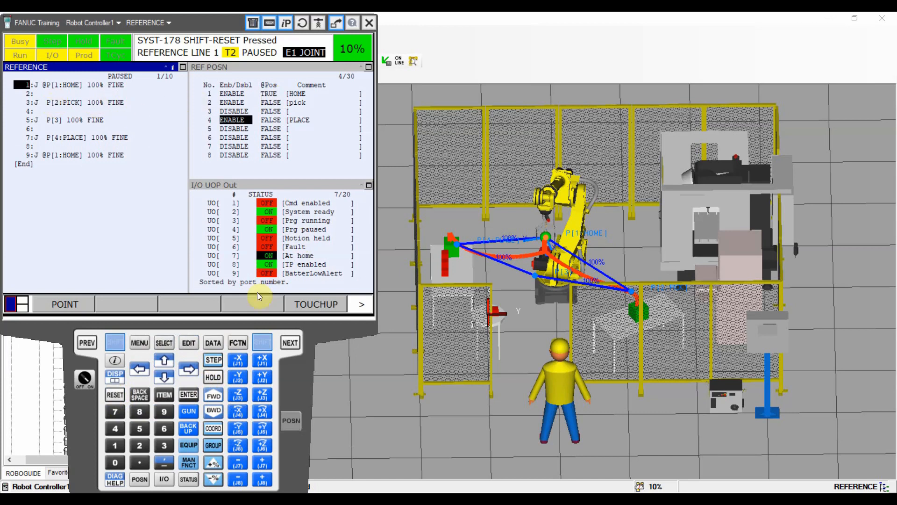
left_click(215, 397, "shift")
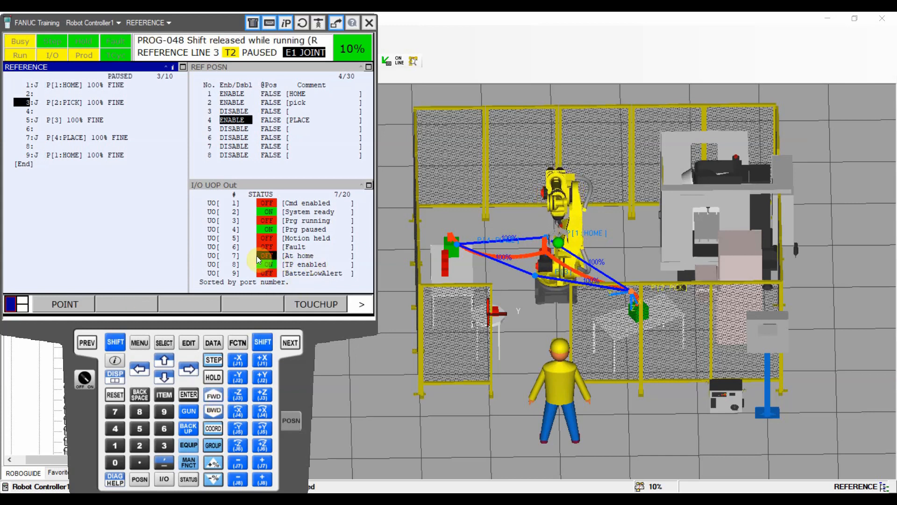
- Switch the third window to the digital outputs to check DO[150] and DO[151]
left_click(261, 193)
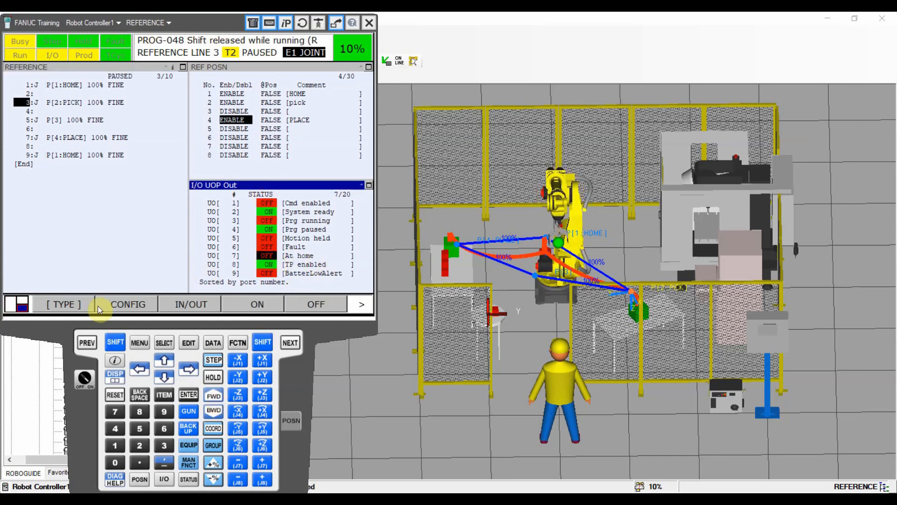
left_click(71, 305)
left_click(47, 185)
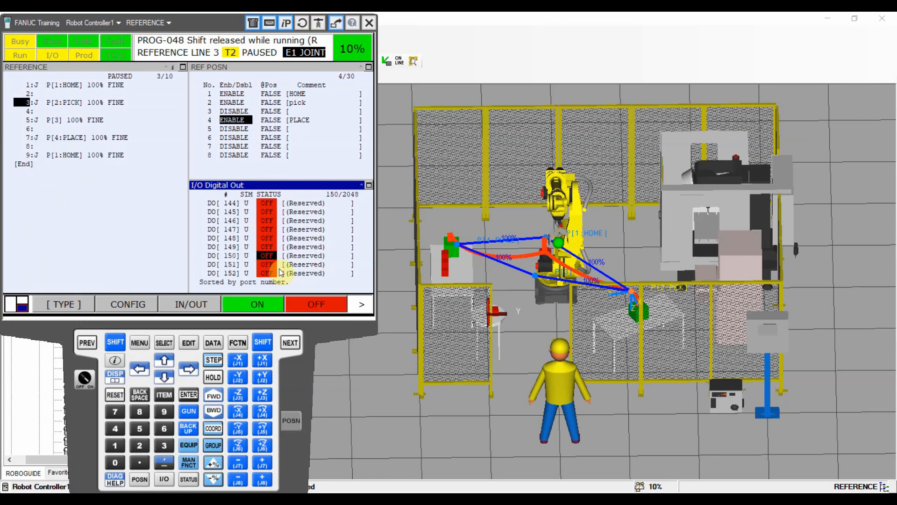
- Resume the program from line 3 at 10% override and run it through PICK and PLACE back to HOME
left_click(27, 104)
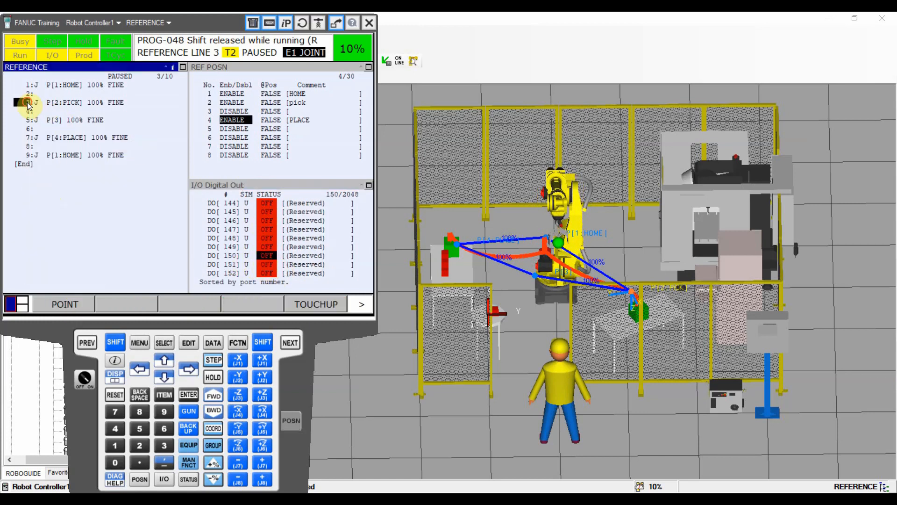
left_click(116, 395)
left_click(214, 396)
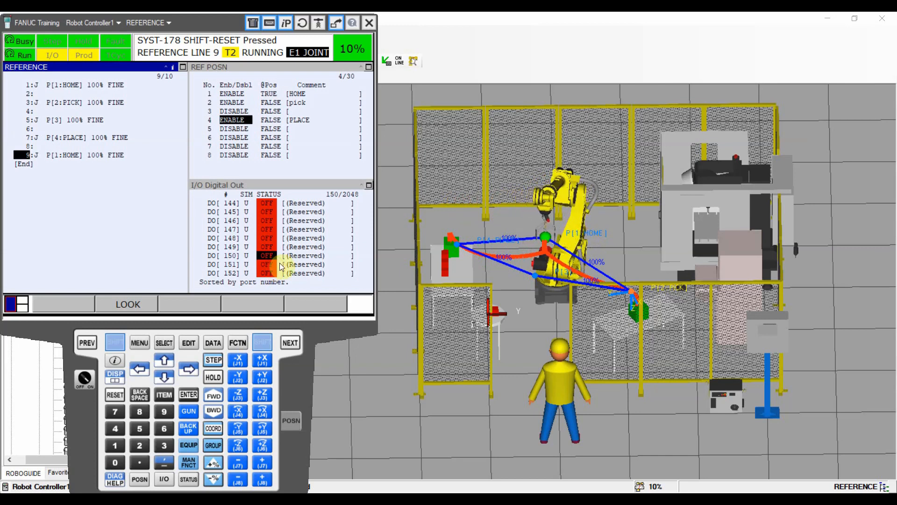
- Return the third window to the UOP outputs to check the At home signal
left_click(251, 186)
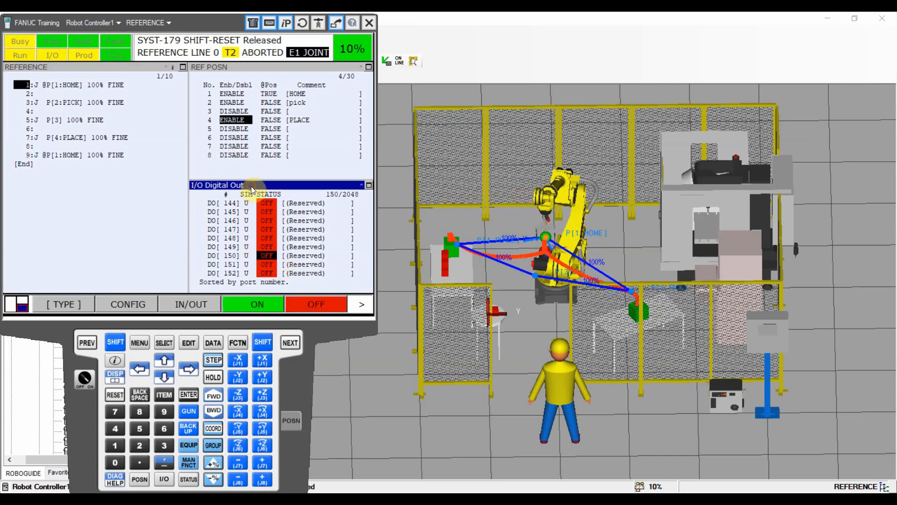
left_click(68, 305)
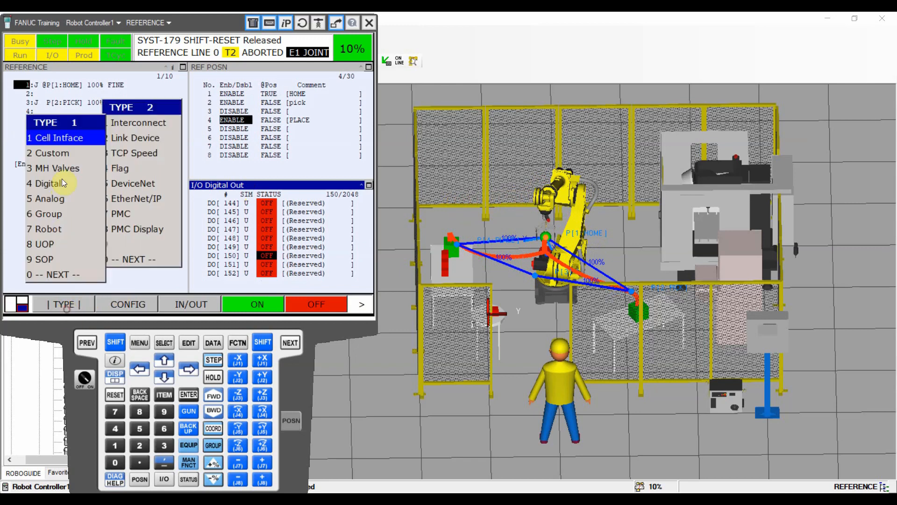
left_click(51, 242)
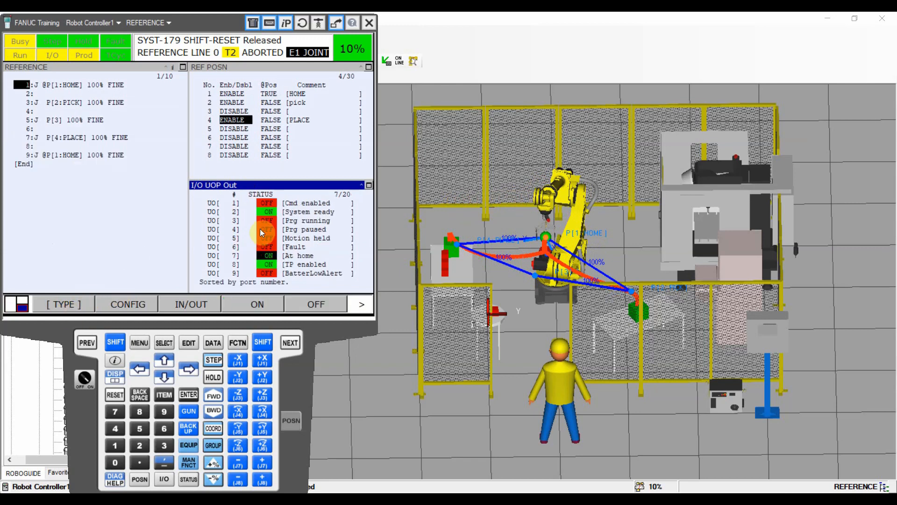
- Run the whole REFERENCE program from line 1 at 25% override and reset the controller fault
left_click(24, 86)
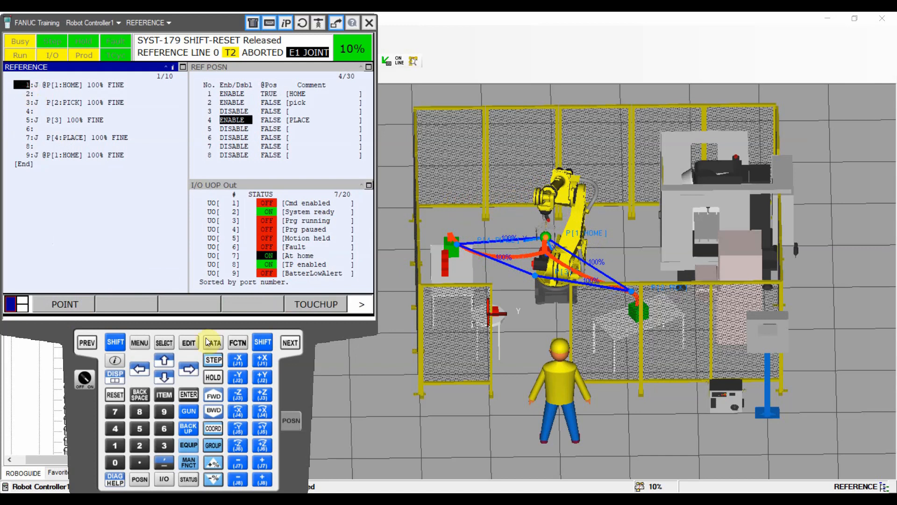
left_click(219, 396)
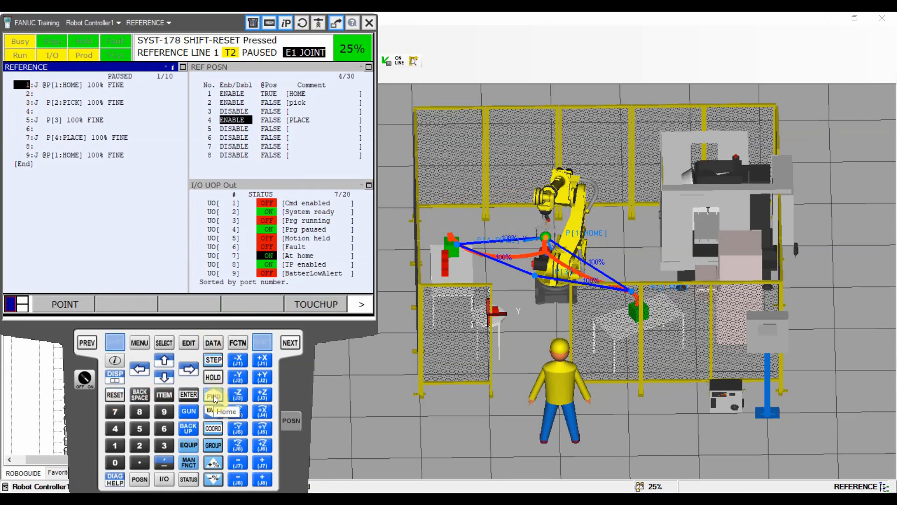
left_click(214, 394)
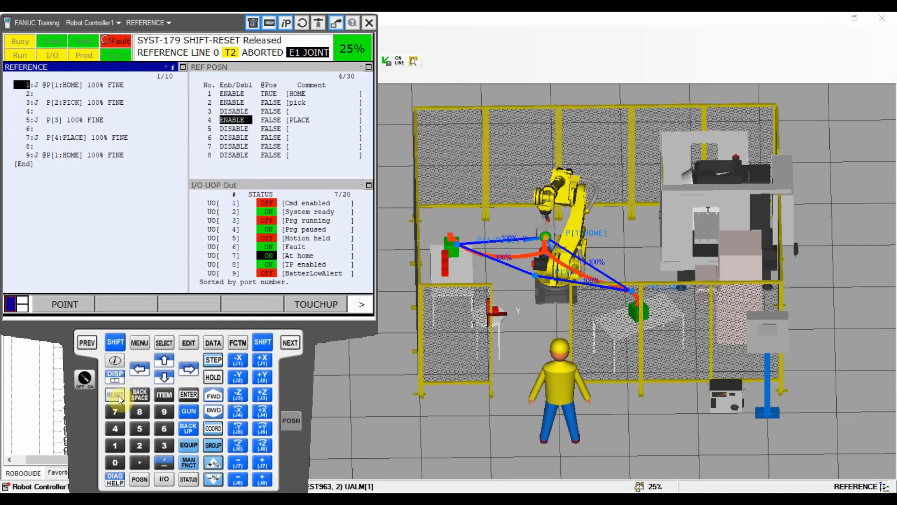
left_click(119, 395)
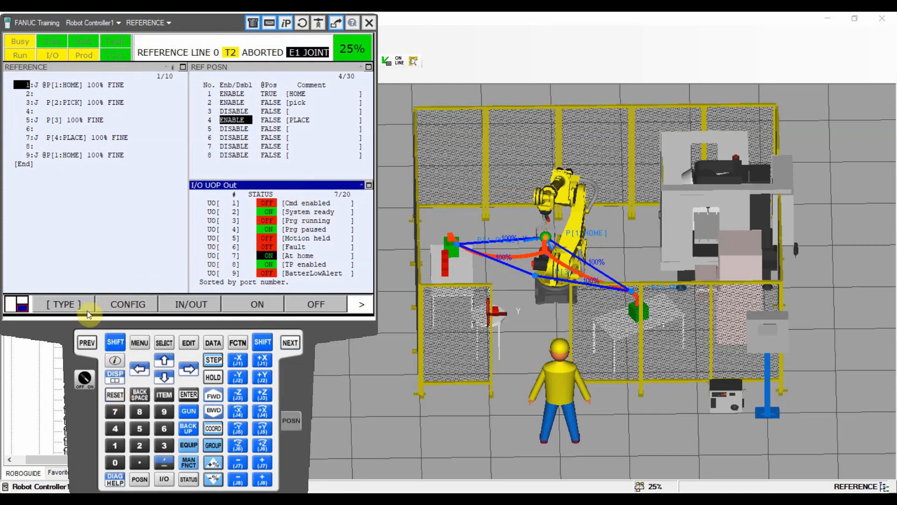
- Display the digital outputs in place of the UOP outputs and make the REFERENCE program window active
left_click(75, 309)
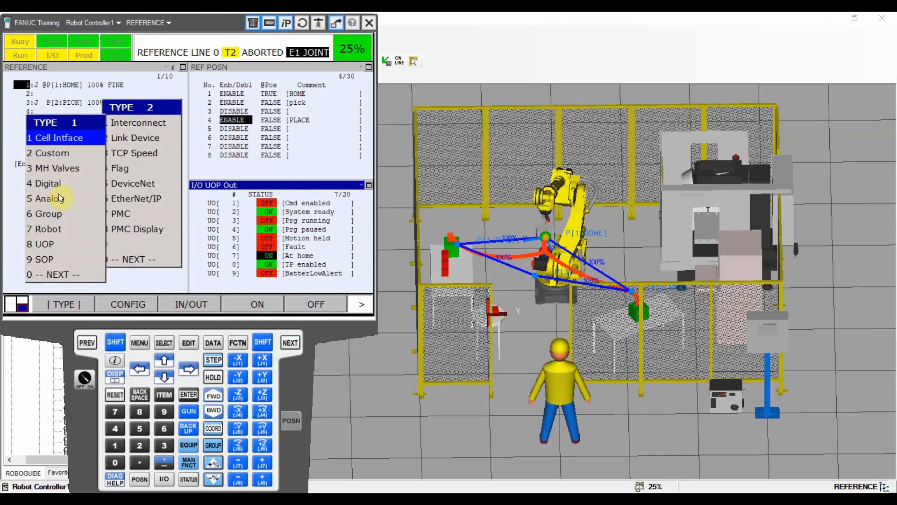
left_click(55, 186)
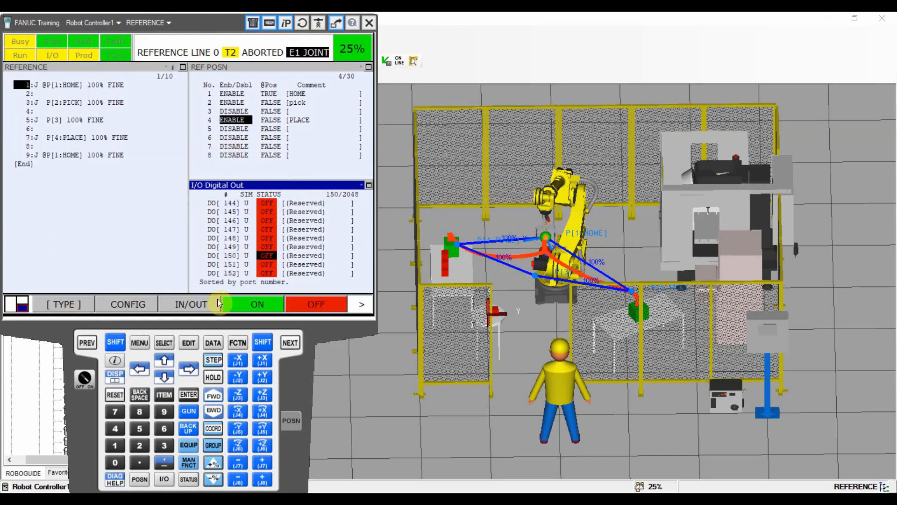
left_click(29, 97)
left_click(250, 257)
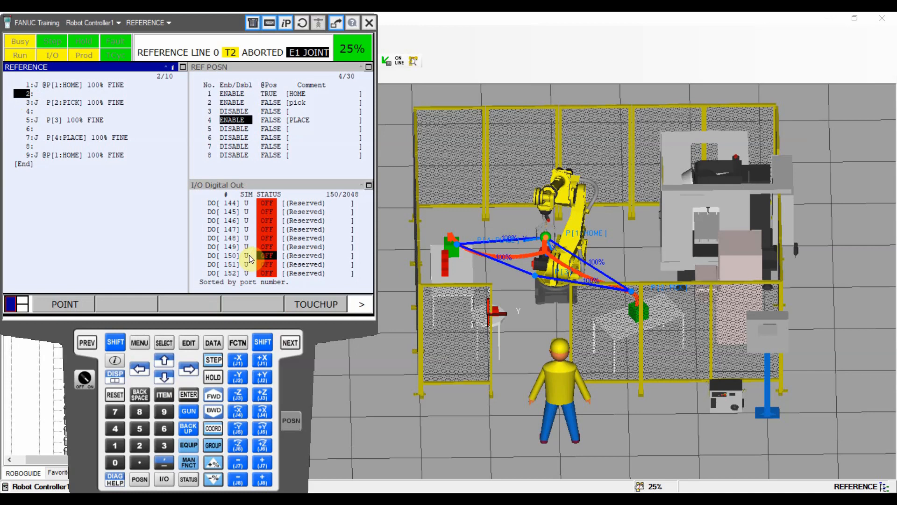
- Run the program backward from line 8 to P[4:PLACE] and P[3], and place the cursor on line 2
left_click(27, 146)
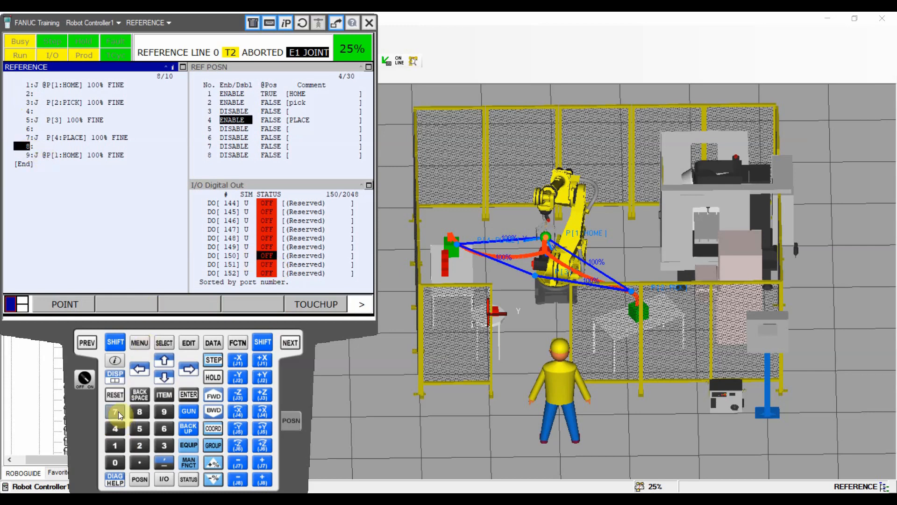
left_click(220, 416)
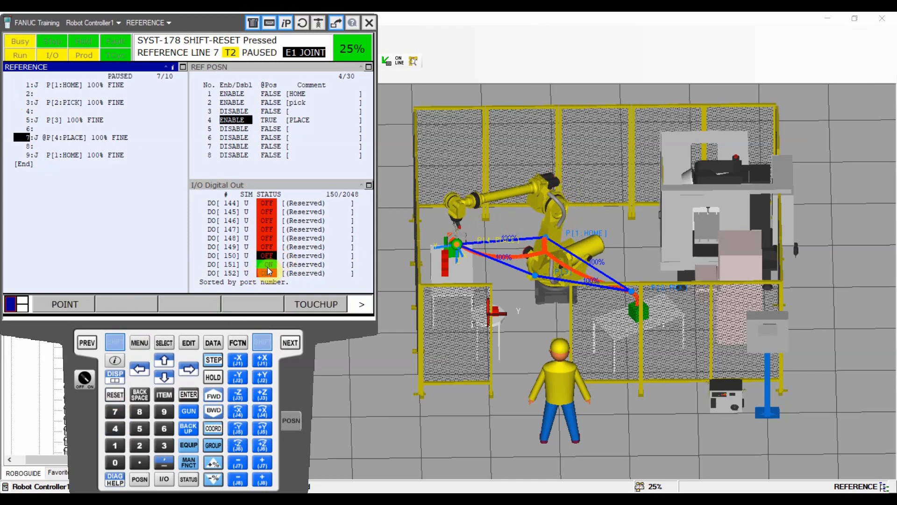
left_click(213, 412)
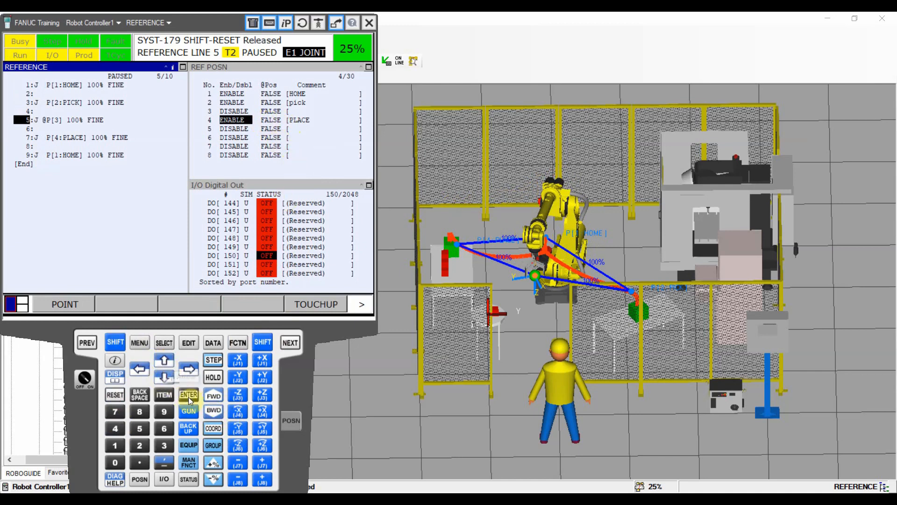
left_click(31, 94)
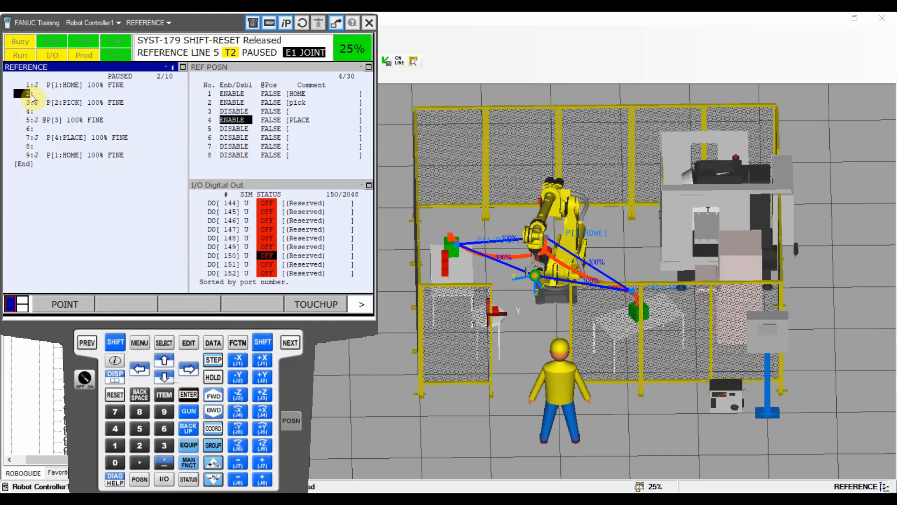
- Open the details of reference position 1 (HOME) and place the cursor on its valid HOME setting
left_click(240, 97)
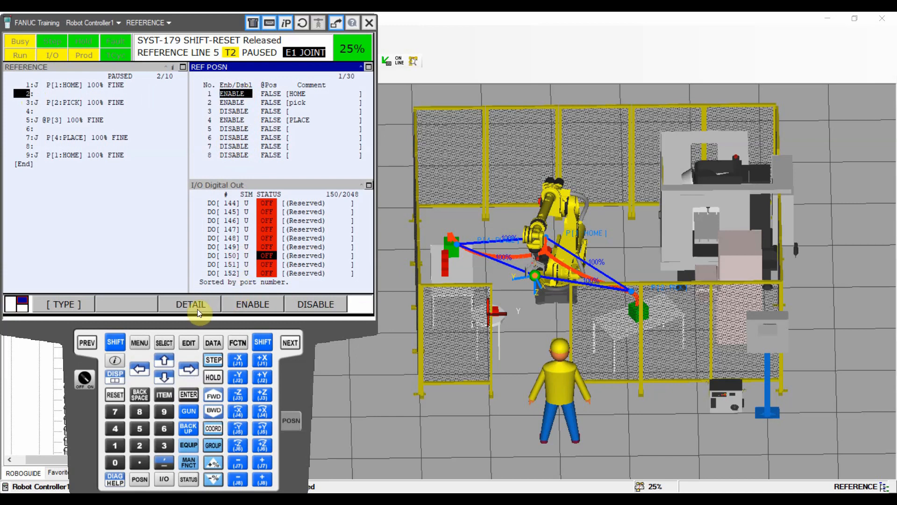
left_click(265, 258)
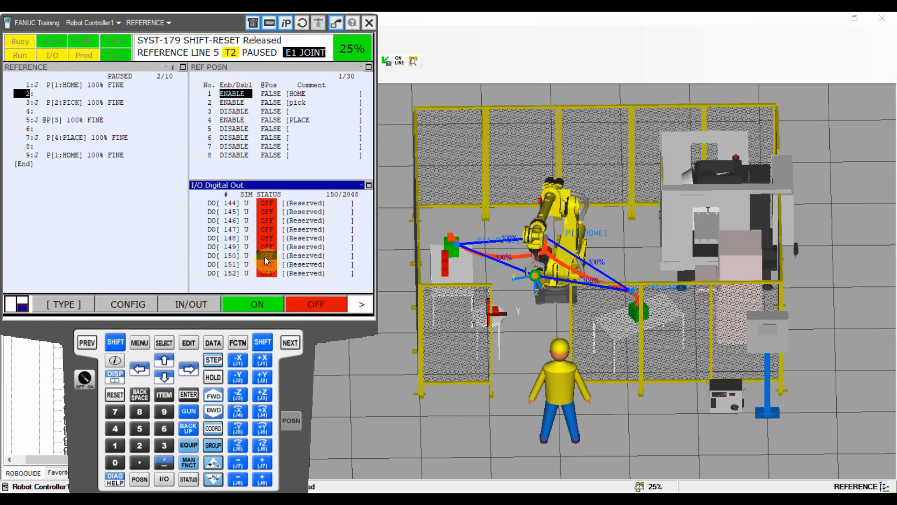
left_click(241, 93)
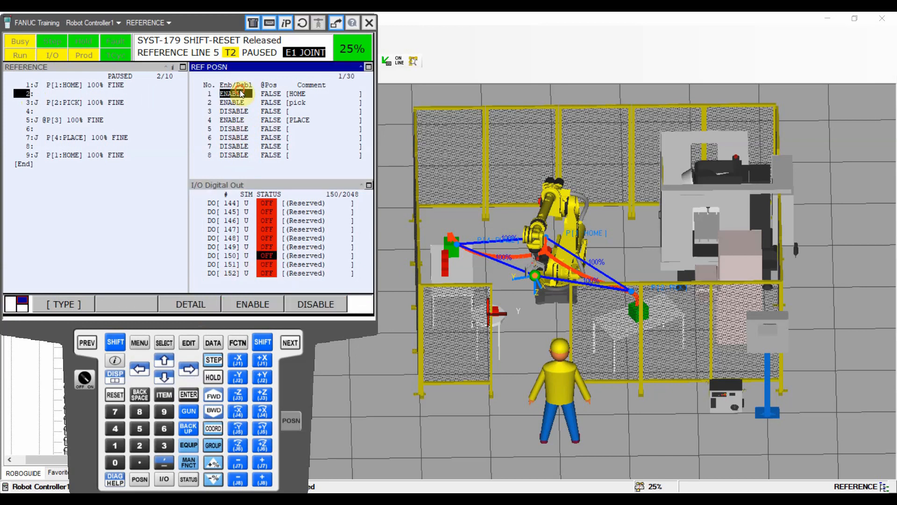
left_click(211, 304)
left_click(326, 111)
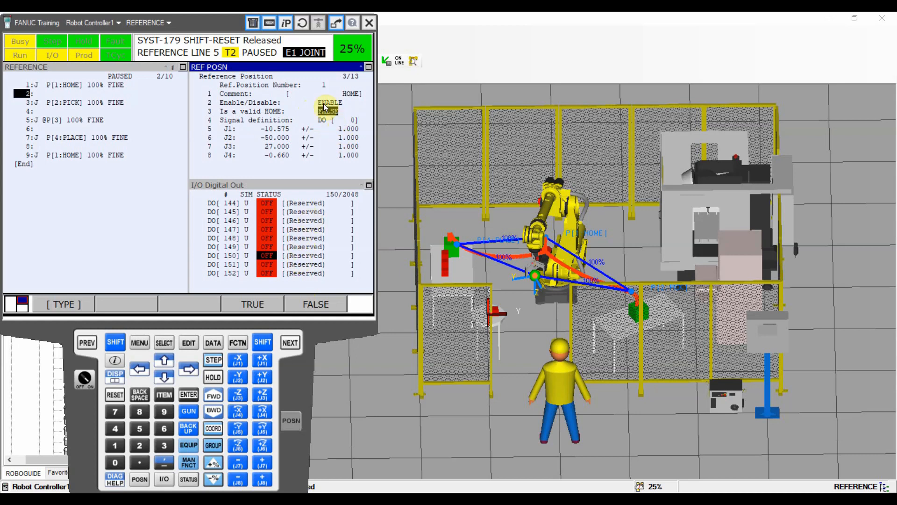
- Display the UOP outputs in the third window and return reference position 1's details to the position list
left_click(267, 229)
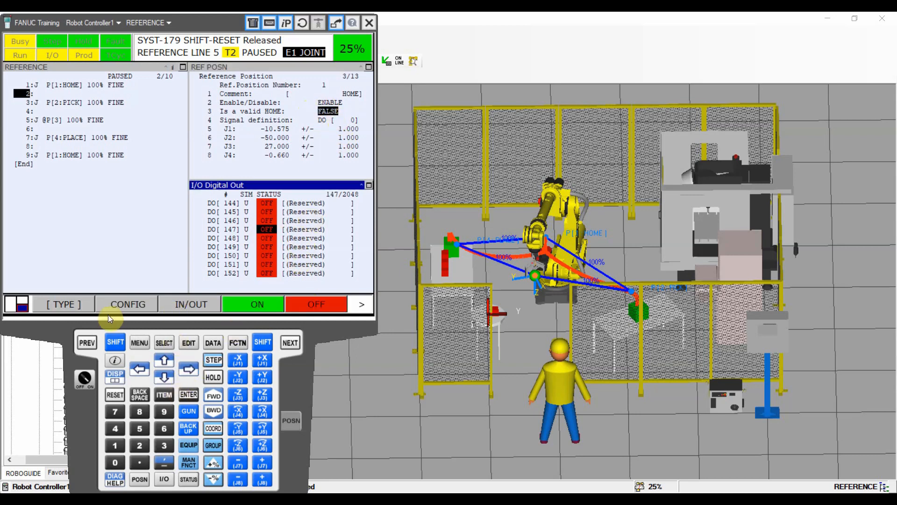
left_click(70, 307)
left_click(58, 249)
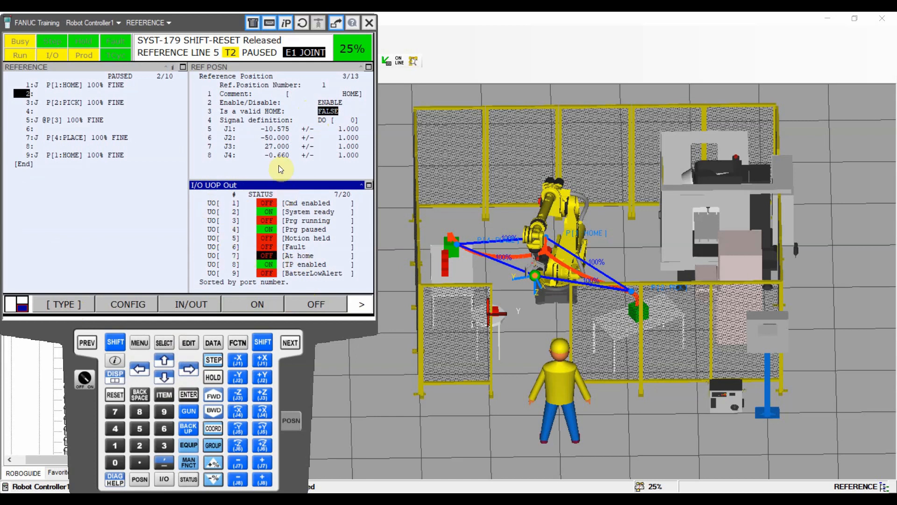
left_click(321, 121)
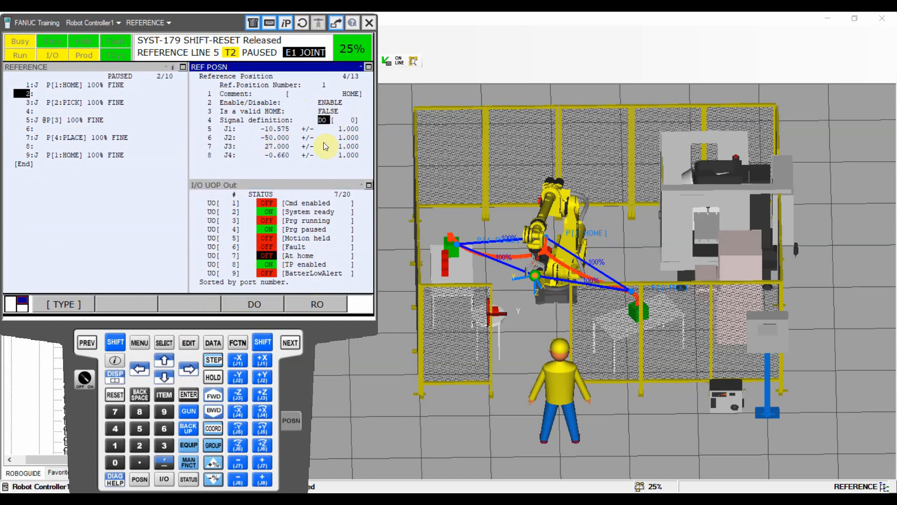
left_click(87, 343)
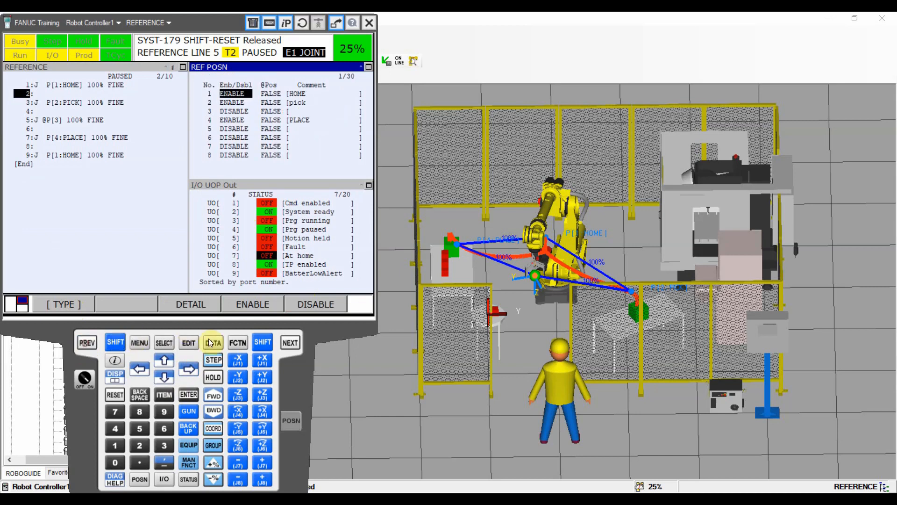
- Set the signal definition of reference position 2 (pick) to DO[0] and return to the position list
left_click(164, 376)
left_click(201, 303)
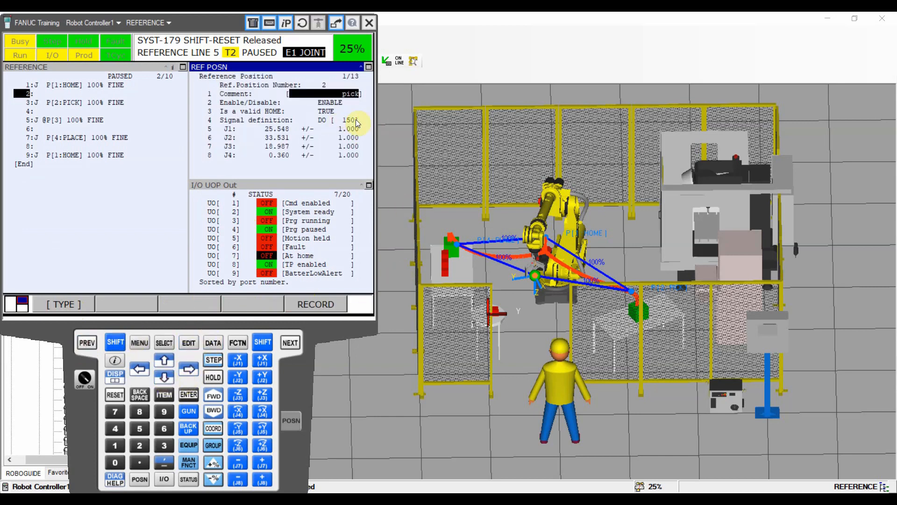
left_click(355, 121)
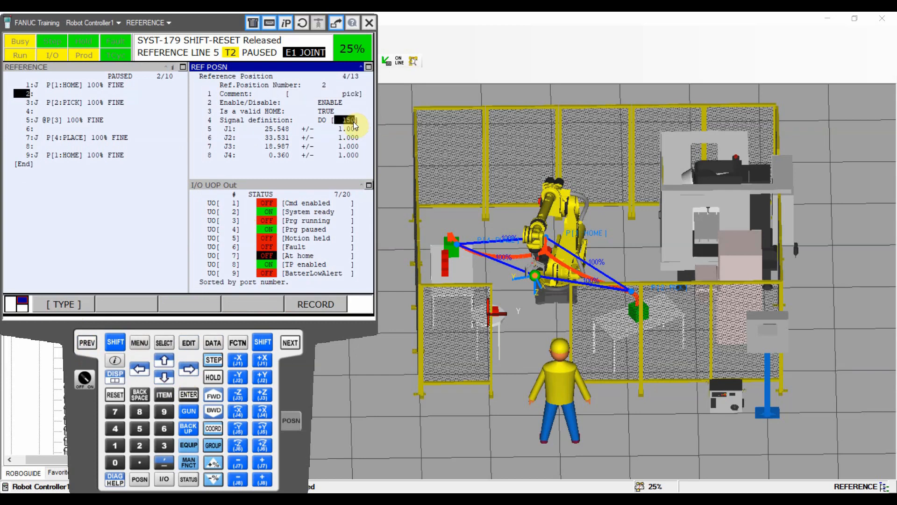
type("0")
left_click(86, 342)
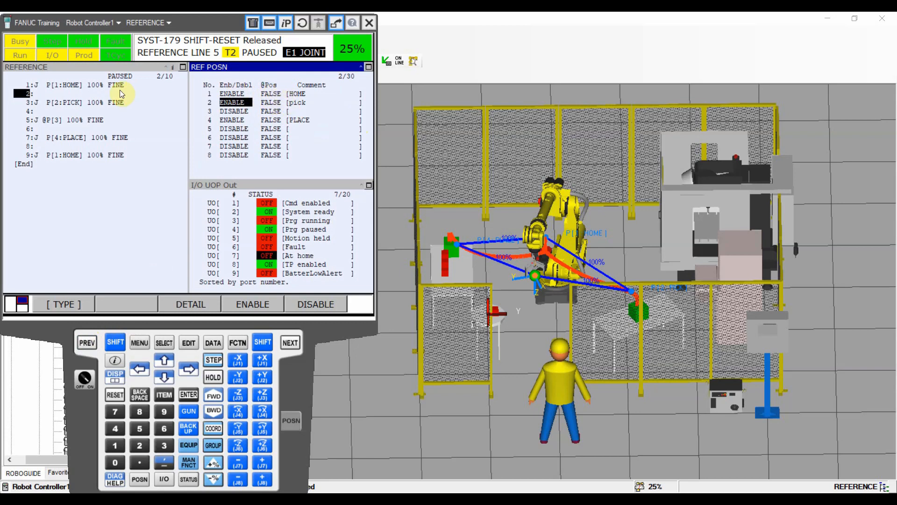
- Run the REFERENCE program backward from line 2 to P[1:HOME]
left_click(27, 92)
left_click(214, 411)
left_click(189, 394)
left_click(214, 410)
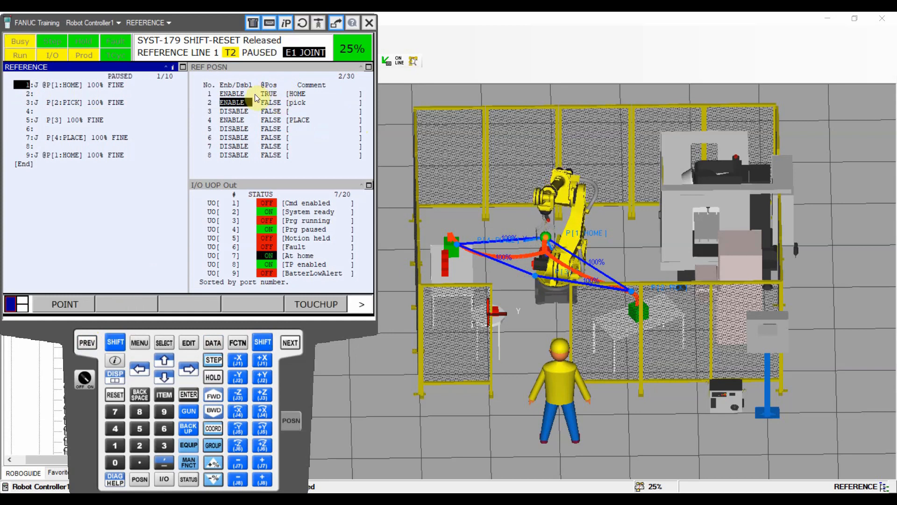
- Replace the REFERENCE program in the first window with the details of reference position 1 (HOME)
left_click(242, 94)
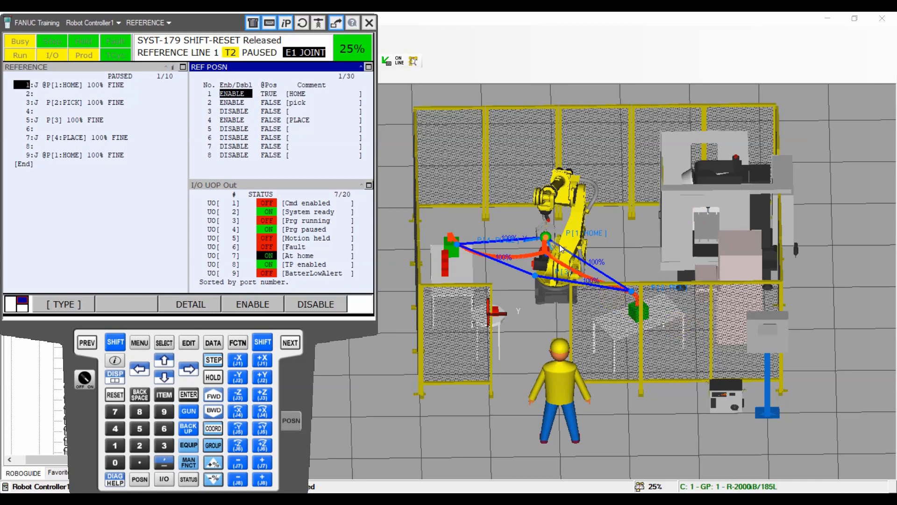
left_click(97, 203)
left_click(139, 343)
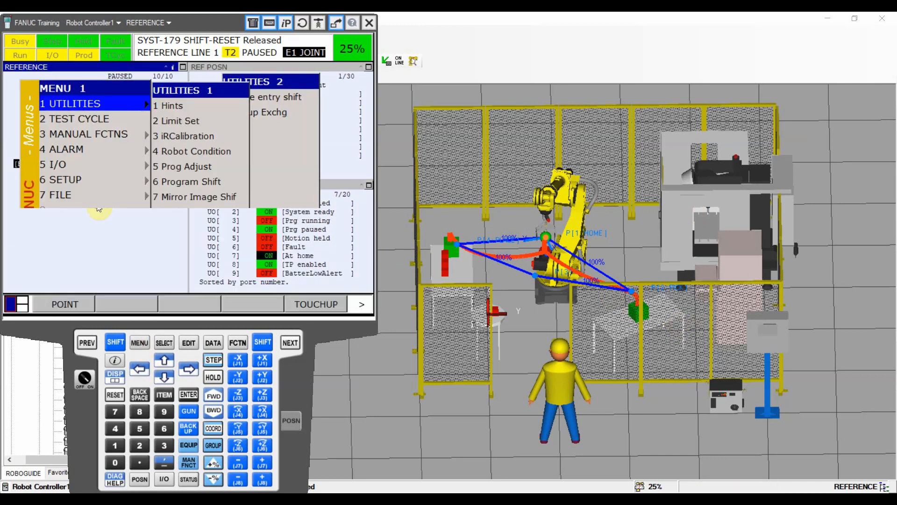
left_click(76, 181)
left_click(261, 97)
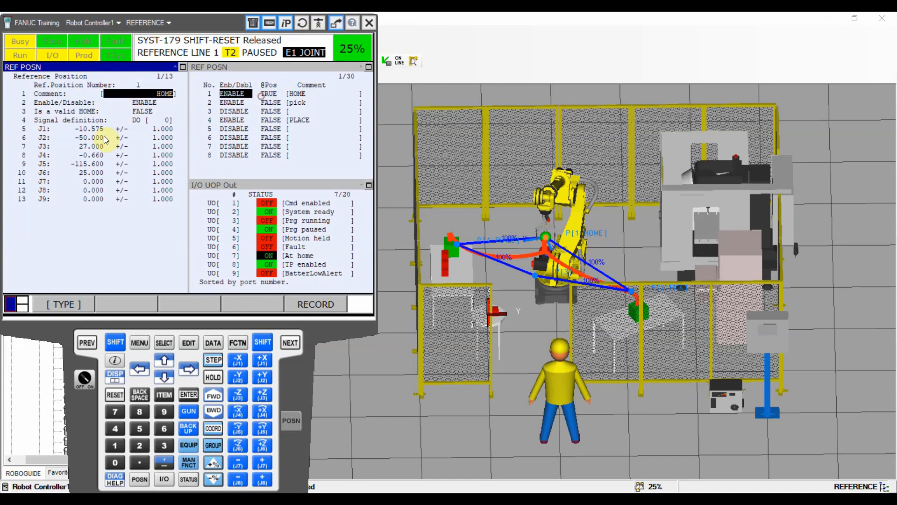
- Set the tolerances of joints J1 to J6 of reference position 1 to 0
left_click(153, 129)
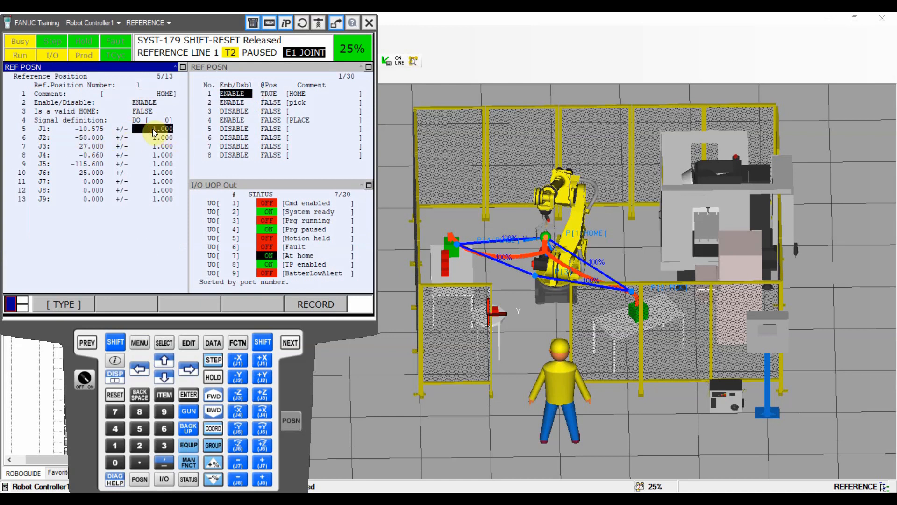
key("Down")
type("0")
key("Return")
key("Down")
type("0")
key("Return")
key("Down")
key("Down")
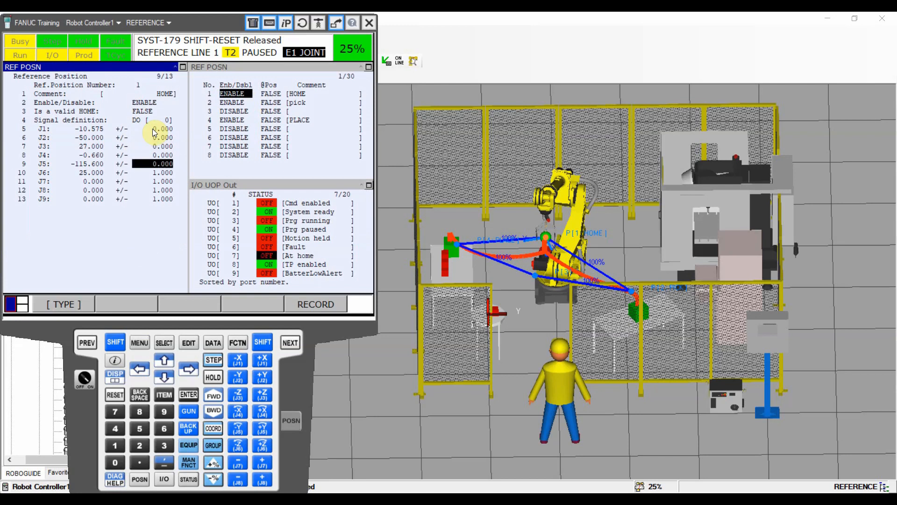
key("Down")
type("0")
key("Return")
- Restore the tolerances of joints J1 to J6 of reference position 1 to 1
key("Up")
key("Up")
key("Up")
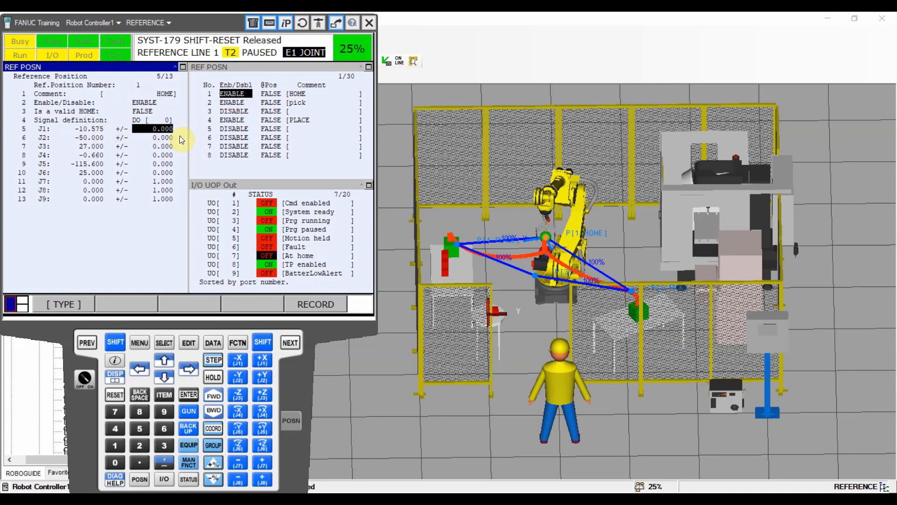
type("1")
key("Return")
key("Right")
key("Down")
type("1")
key("Return")
type("1")
key("Return")
key("Down")
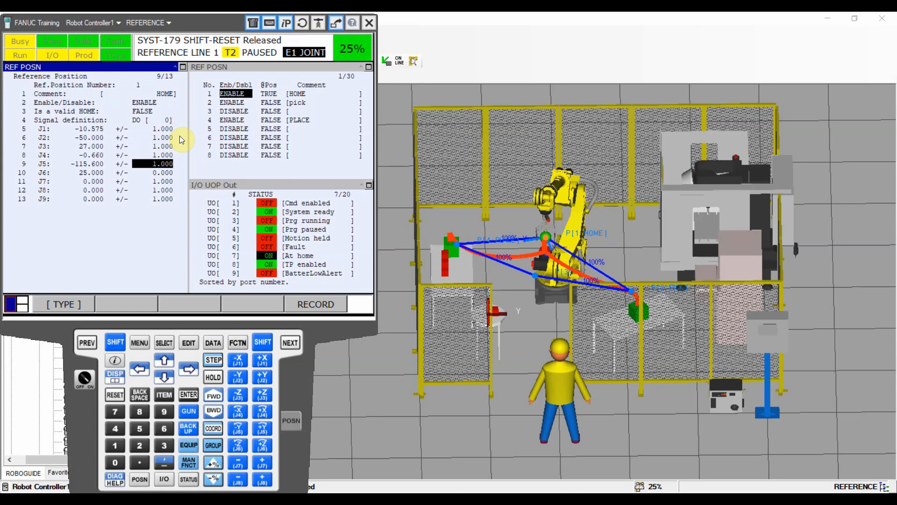
type("1")
key("Return")
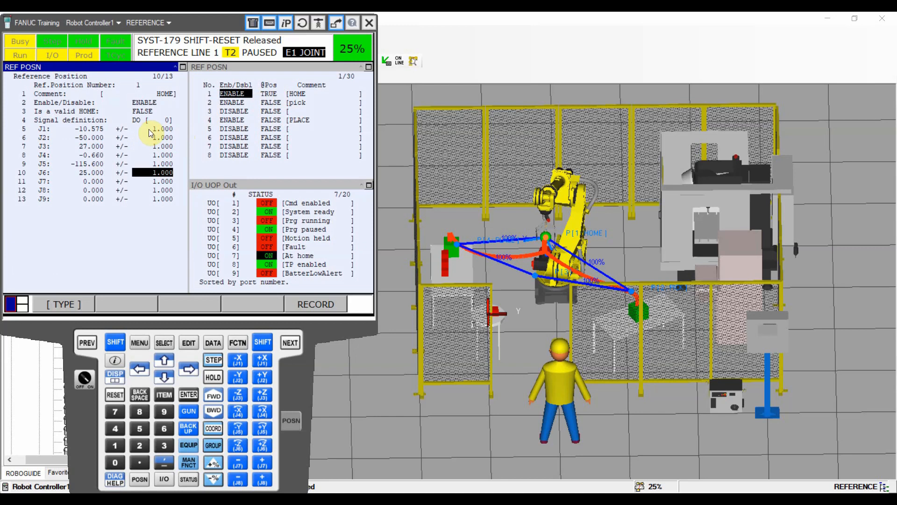
- Set J6 of reference position 1 to 0 with a tolerance of 360
left_click(97, 174)
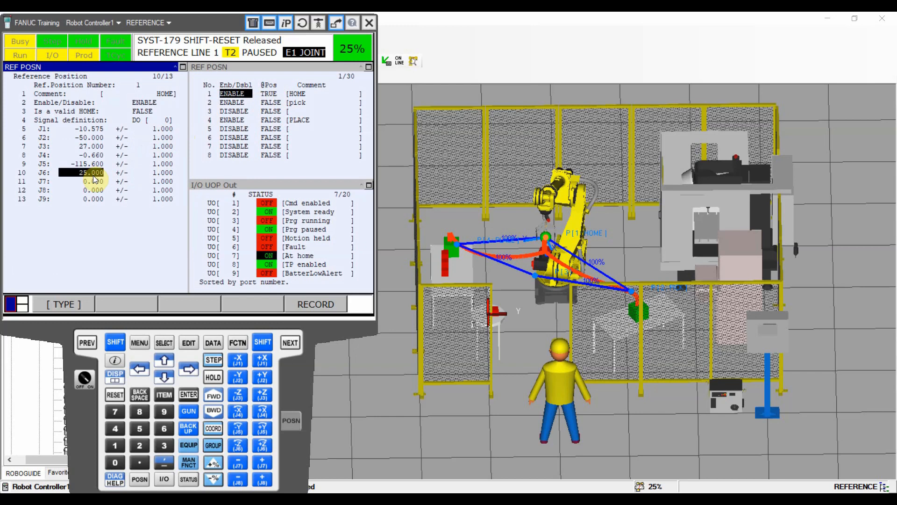
type("0")
key("Return")
key("Right")
key("Left")
key("Right")
type("360")
key("Return")
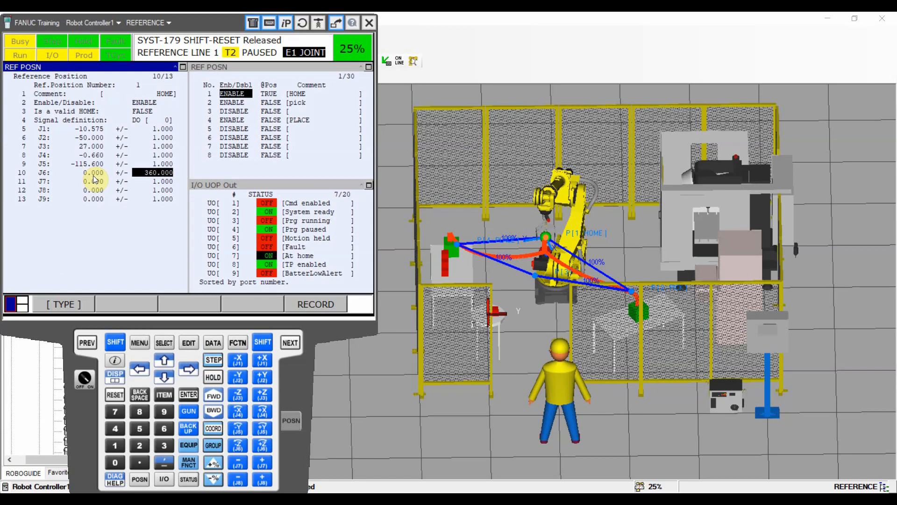
key("Left")
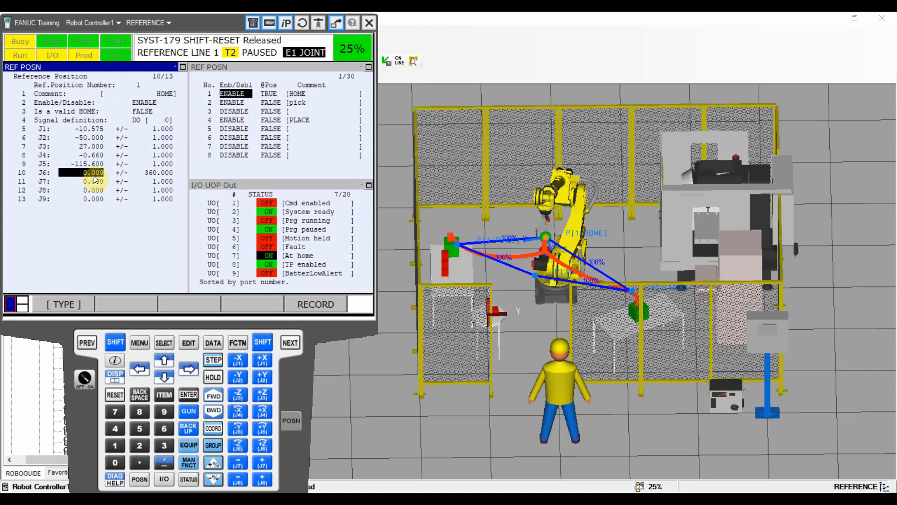
key("Right")
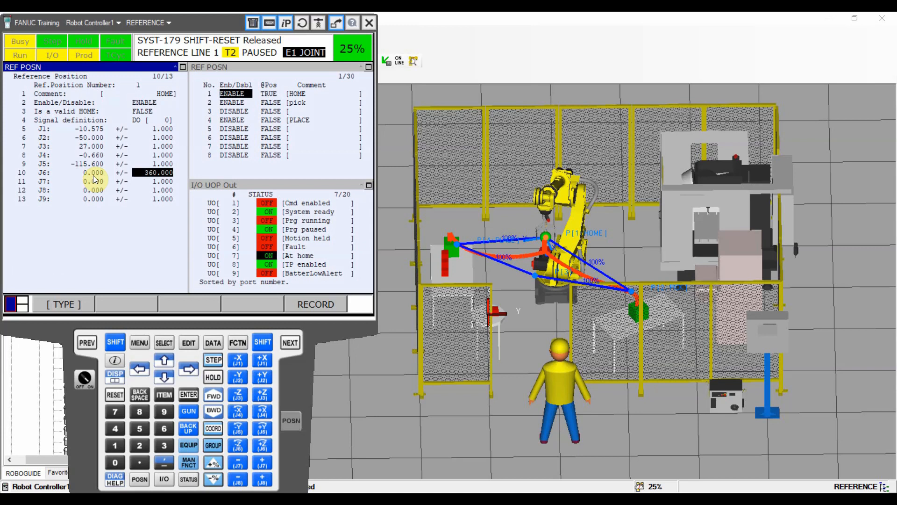
- Set J3 of reference position 1 to 0 with a tolerance of 360
key("Up")
key("Up")
key("Up")
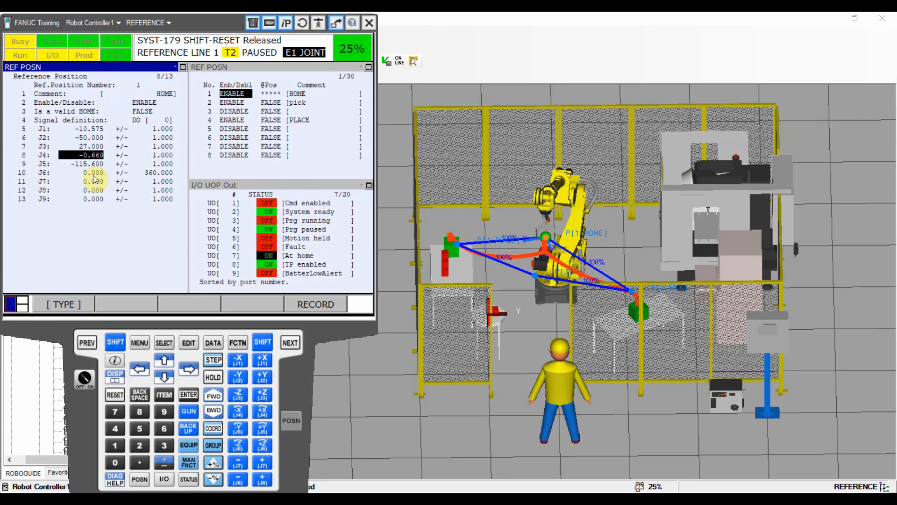
key("Left")
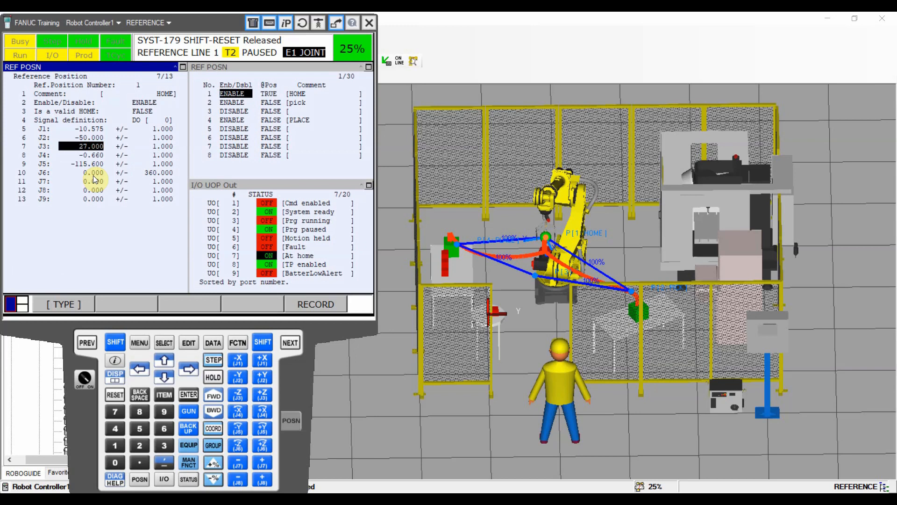
type("0")
key("Return")
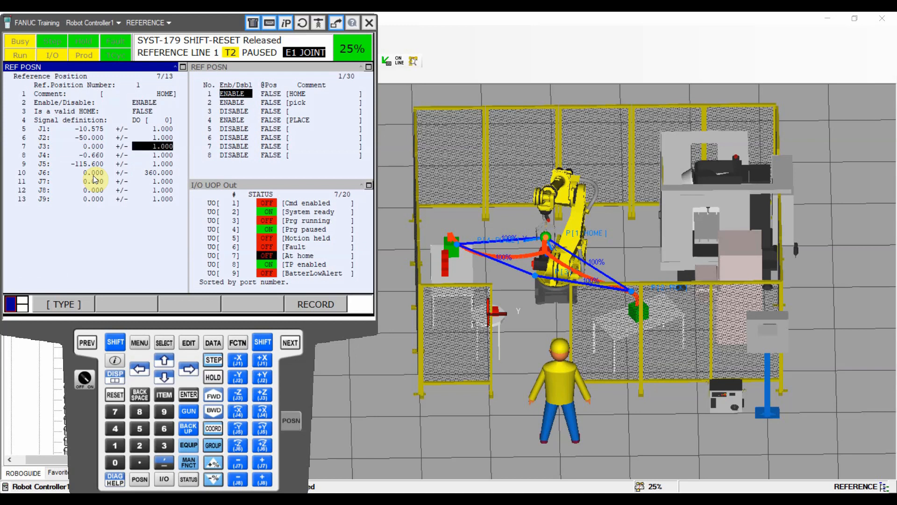
type("360")
key("Return")
key("Left")
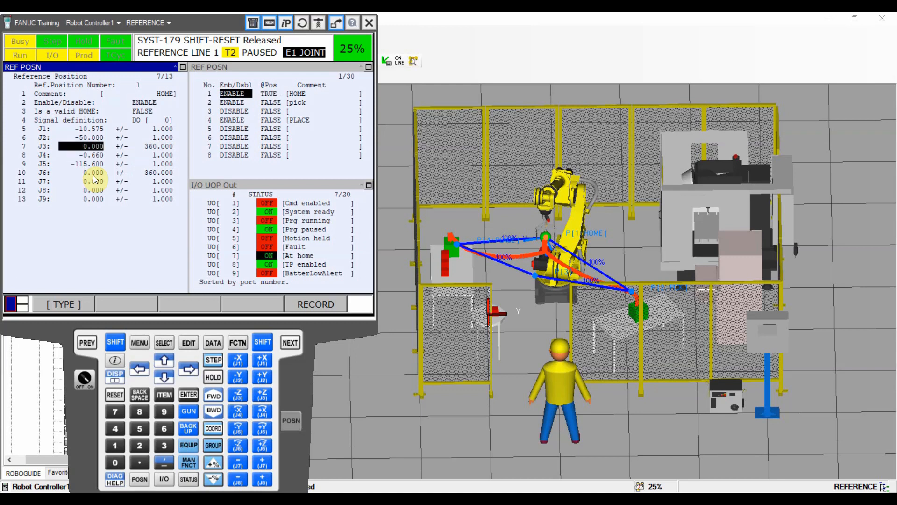
key("Right")
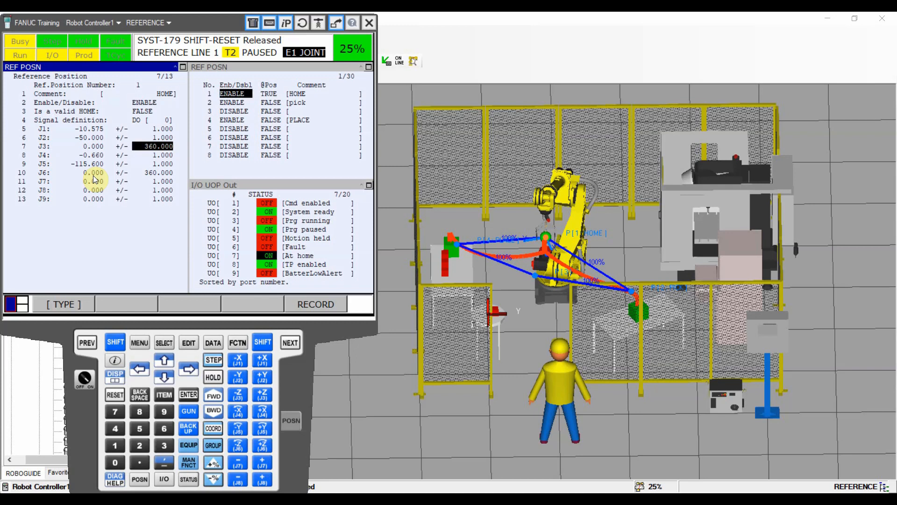
- Set the J3 and J6 tolerances of reference position 1 to 1 and return to the position list
type("1")
key("Return")
key("Down")
key("Down")
key("Down")
type("1")
key("Return")
key("Escape")
- Open the details of reference position 3 and place the cursor on its J1 angle
key("Down")
key("Down")
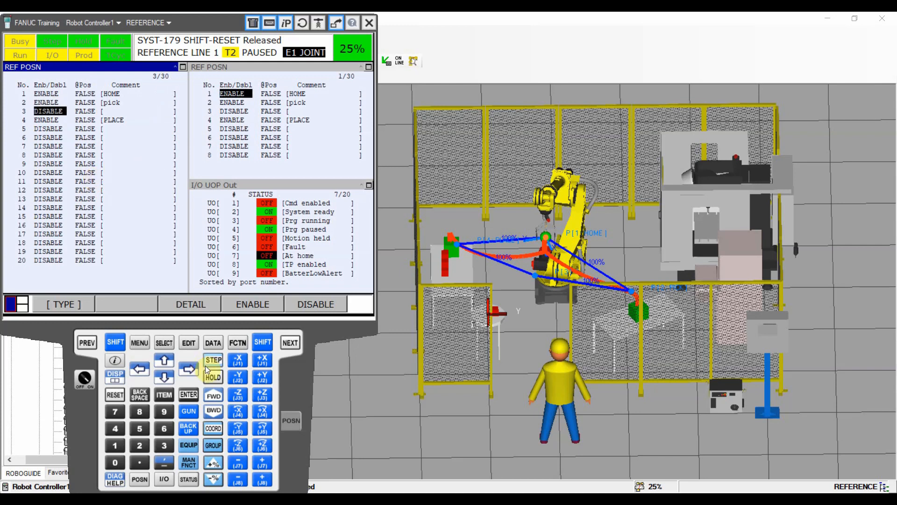
left_click(189, 305)
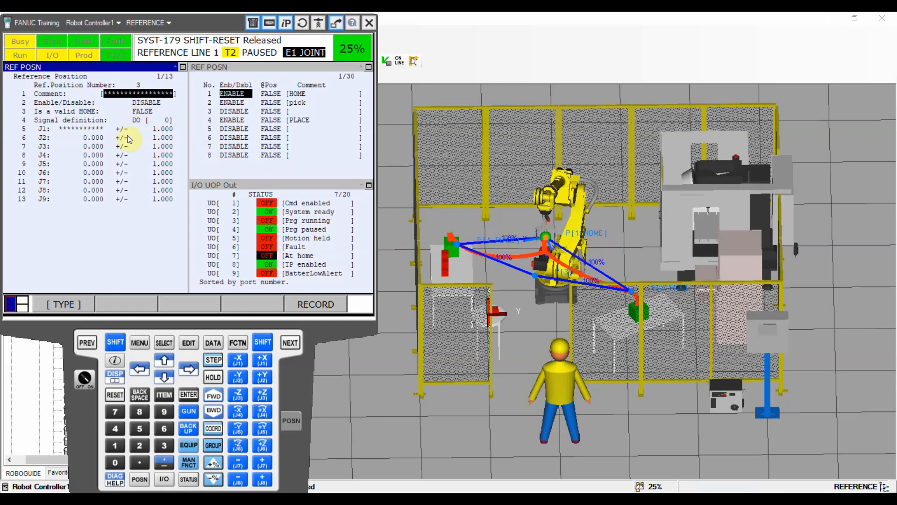
left_click(77, 130)
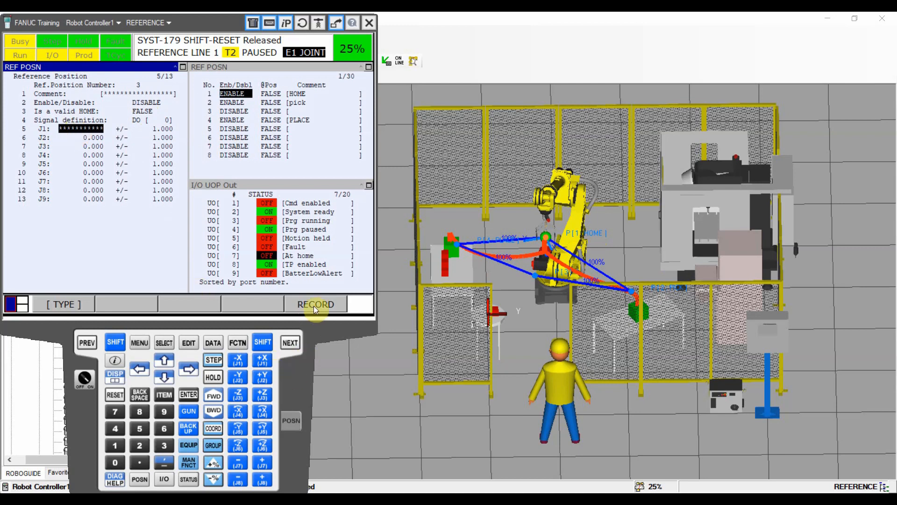
- Display the robot's current joint position beside the details of reference position 3 and set its J1 angle to -10
left_click(260, 68)
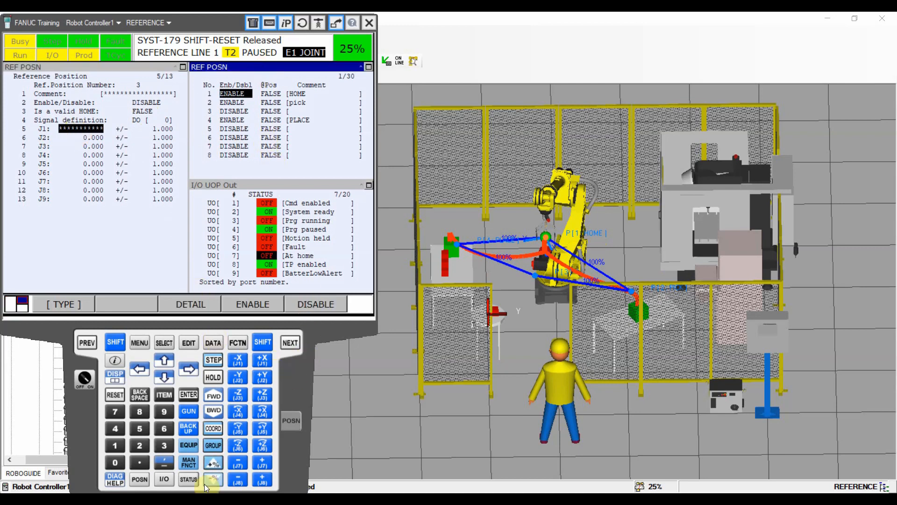
left_click(136, 481)
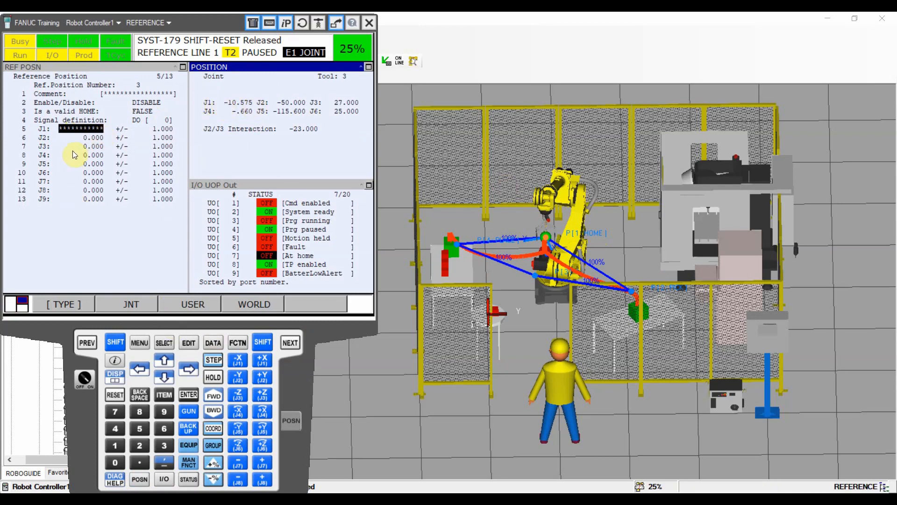
left_click(74, 134)
type("-")
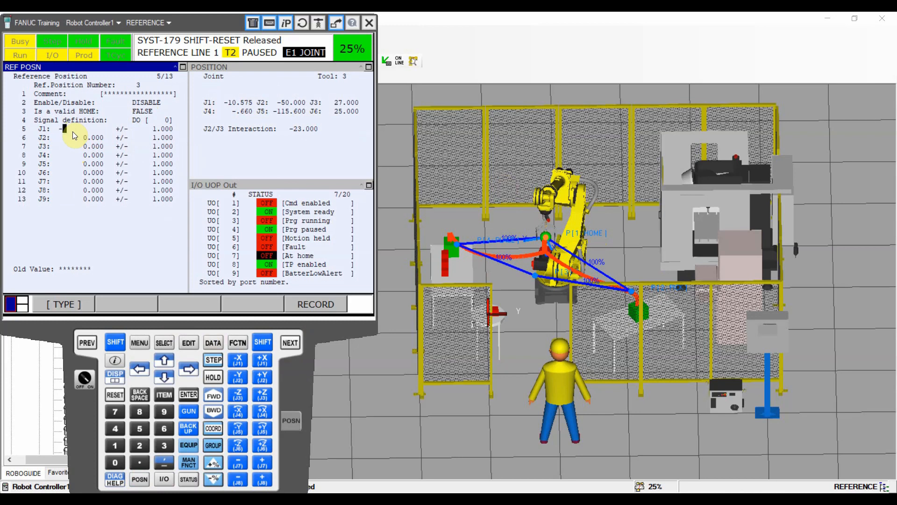
type("10")
key("Return")
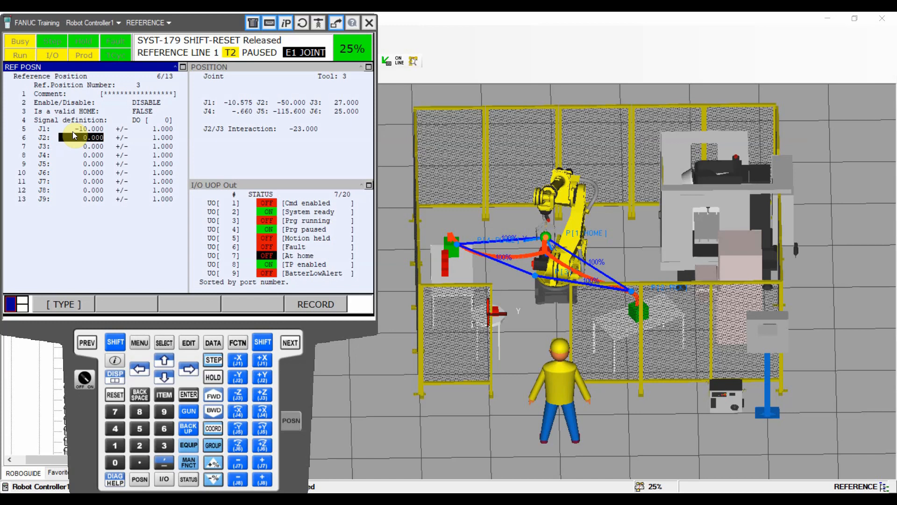
- Enable reference position 3
key("Down")
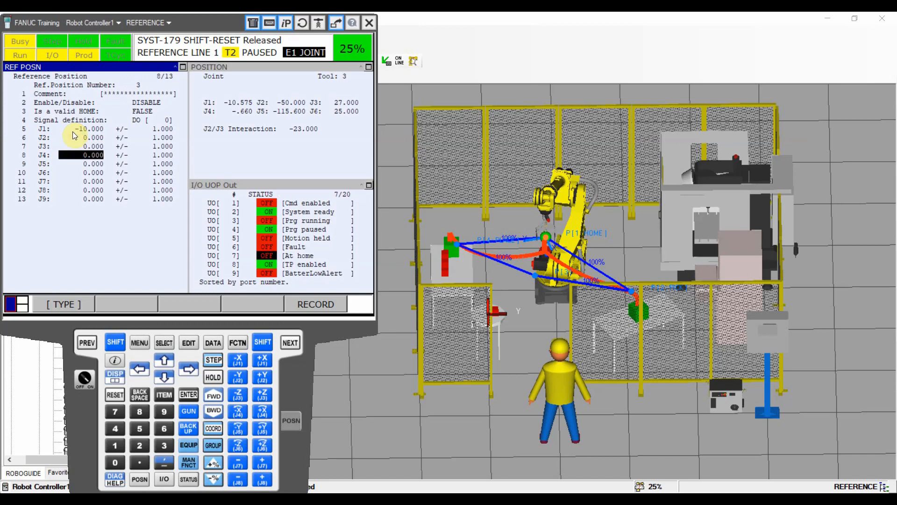
key("Up")
key("Up")
key("Up")
key("Up")
key("Up")
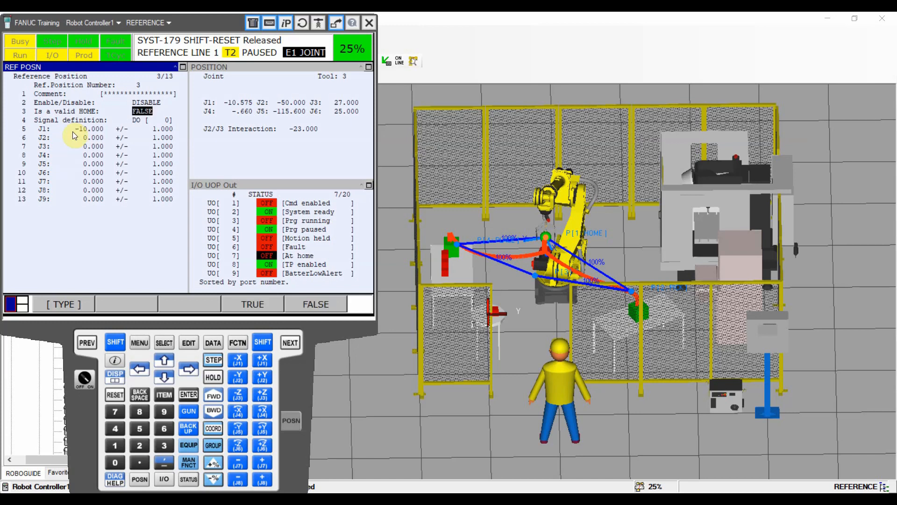
left_click(245, 301)
- Set the J2, J3 and J4 tolerances of reference position 3 to 360
left_click(154, 140)
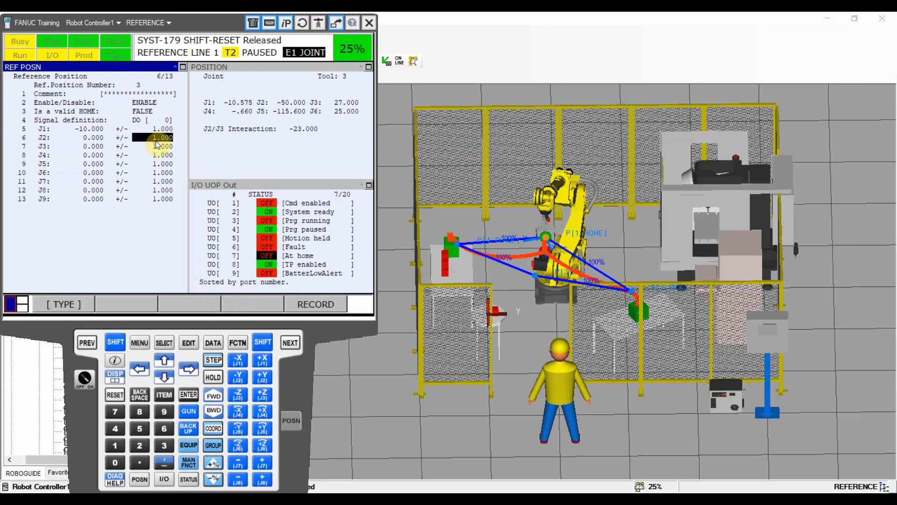
type("360")
key("Return")
key("Down")
type("360")
key("Return")
key("Down")
type("360")
key("Return")
- Set the J5 and J6 tolerances of reference position 3 to 360
type("34")
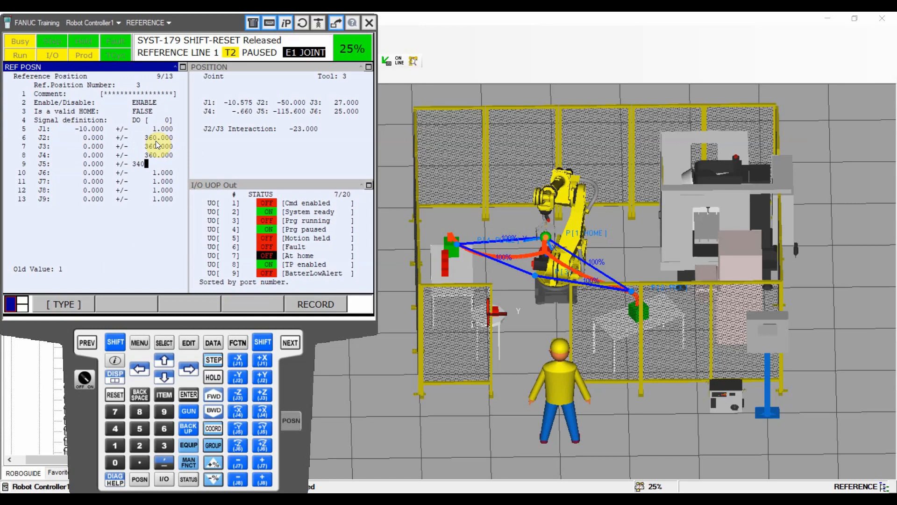
type("0")
key("Return")
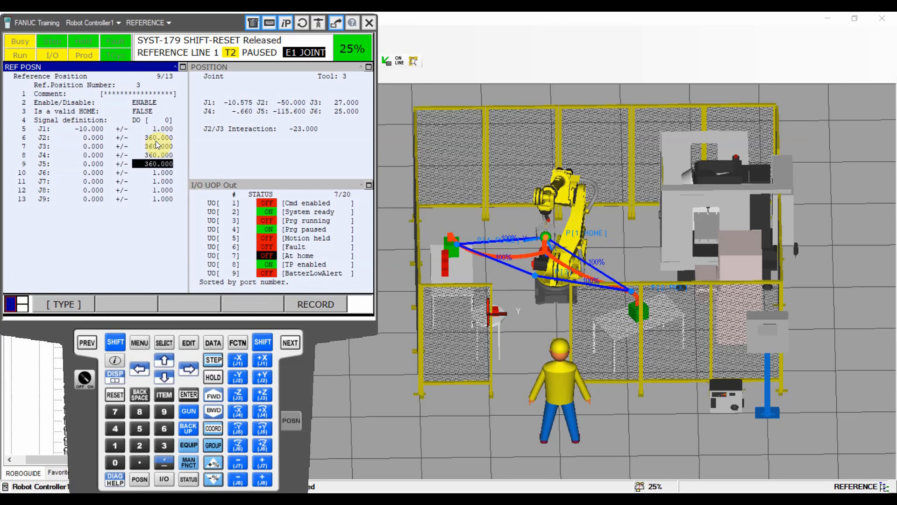
type("360")
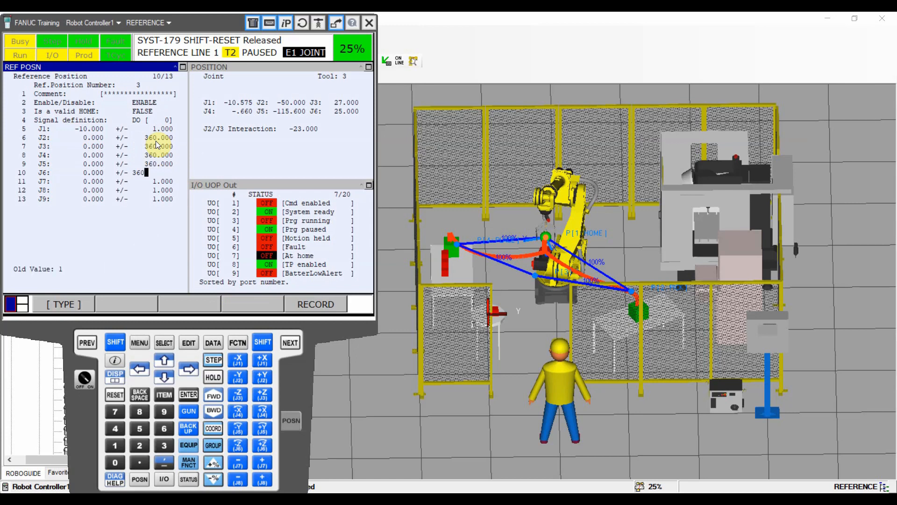
key("Return")
key("Left")
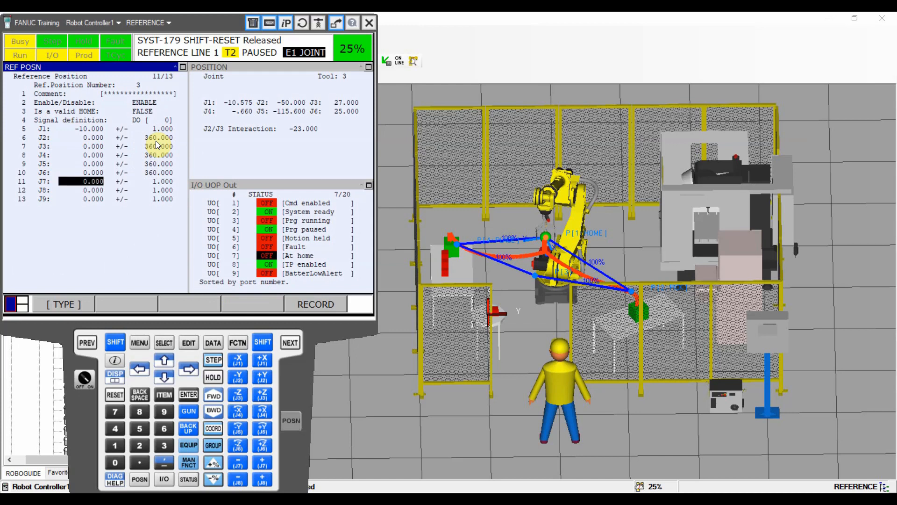
key("Down")
key("Down")
key("Down")
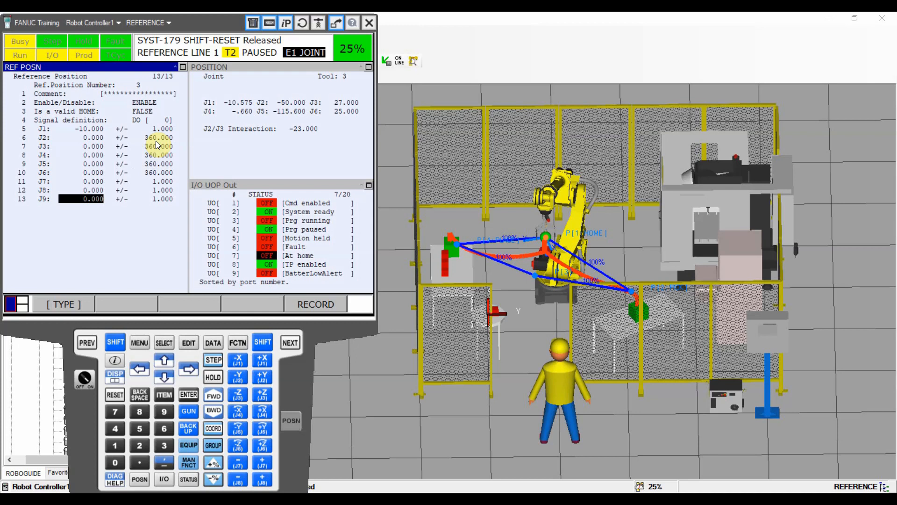
- Assign digital output DO[152] as the signal definition of reference position 3
left_click(158, 120)
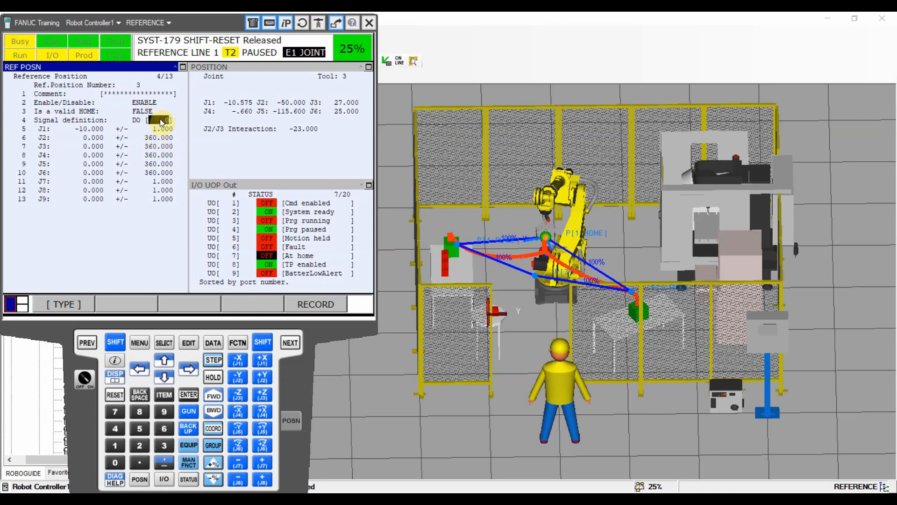
type("1")
key("Return")
- Show the digital outputs in place of the UOP outputs and bring DO[152] and DO[153] into view
left_click(263, 184)
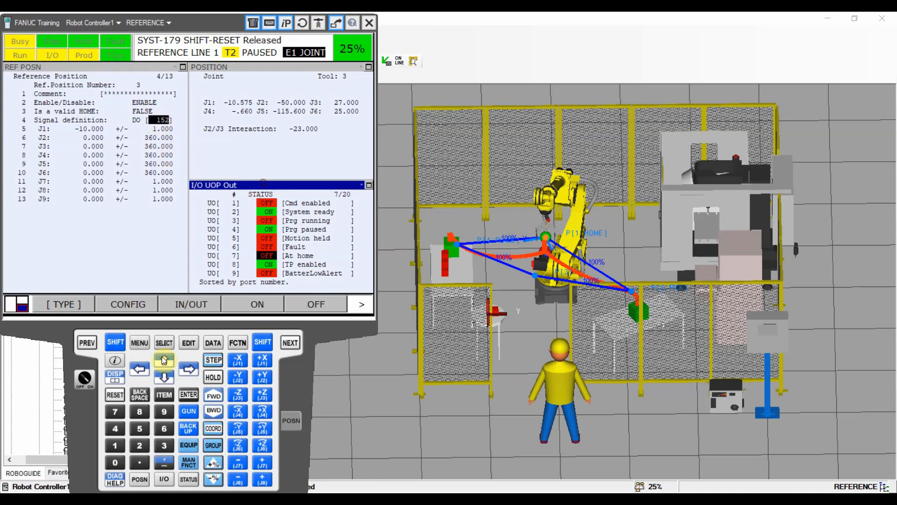
left_click(139, 343)
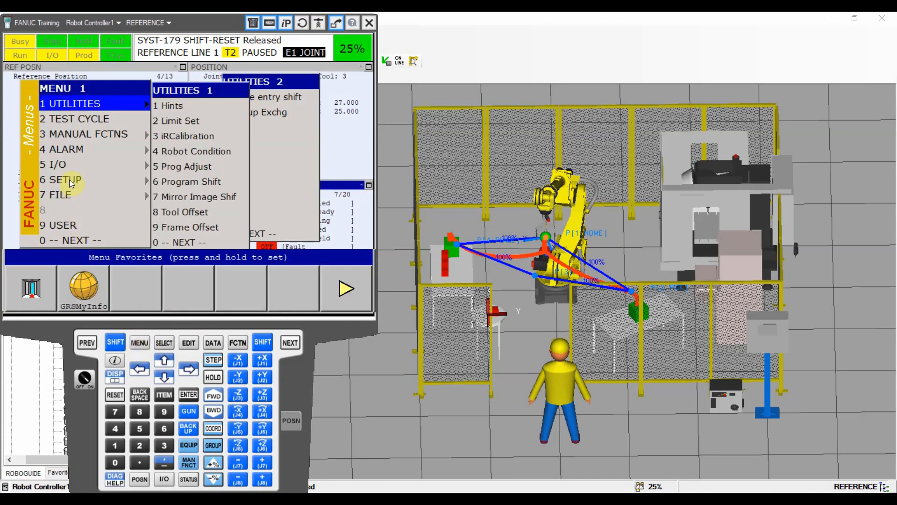
left_click(66, 164)
left_click(185, 151)
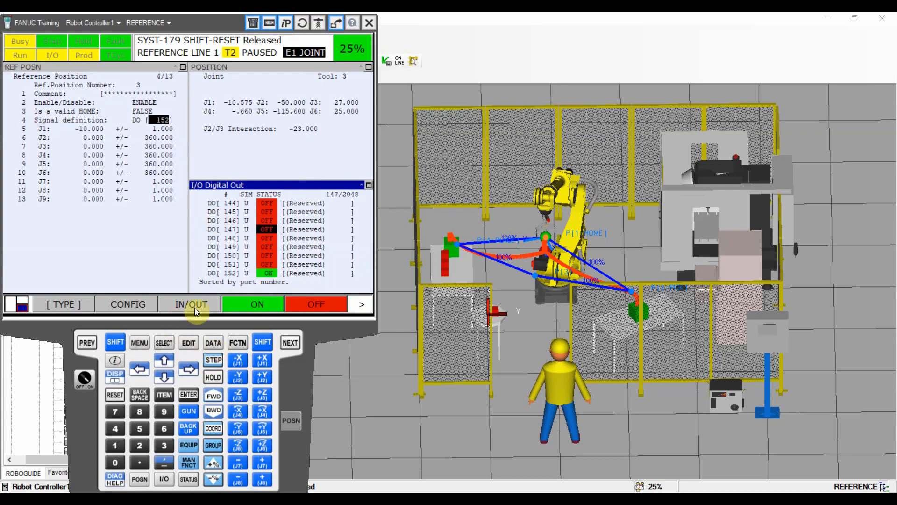
left_click(163, 376)
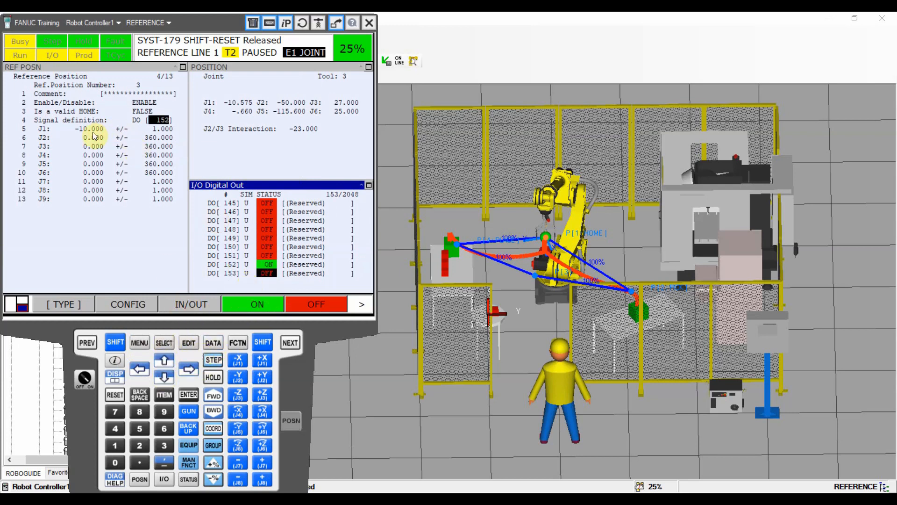
- Raise the speed override to 100%, jog joints J2 through J5 while watching DO[152], and reset the controller
left_click(81, 136)
left_click(206, 465)
left_click(205, 465)
left_click(262, 378)
left_click_drag(263, 377, 263, 394)
left_click_drag(238, 395, 263, 408)
left_click_drag(239, 414, 238, 411)
left_click_drag(273, 435, 267, 430)
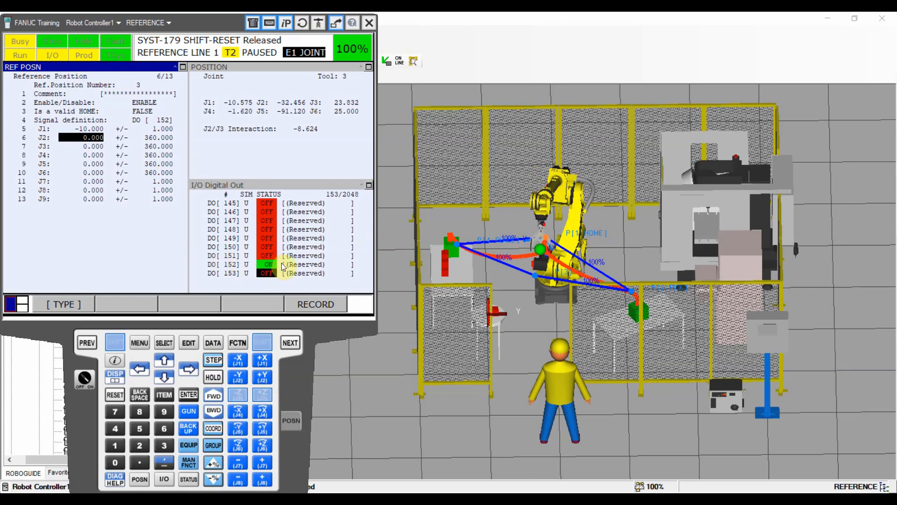
key("shift")
left_click(133, 375)
left_click(114, 395)
- Jog J1 in the negative direction beyond its tolerance around -10 and back in the positive direction while watching DO[152]
key("Down")
key("Up")
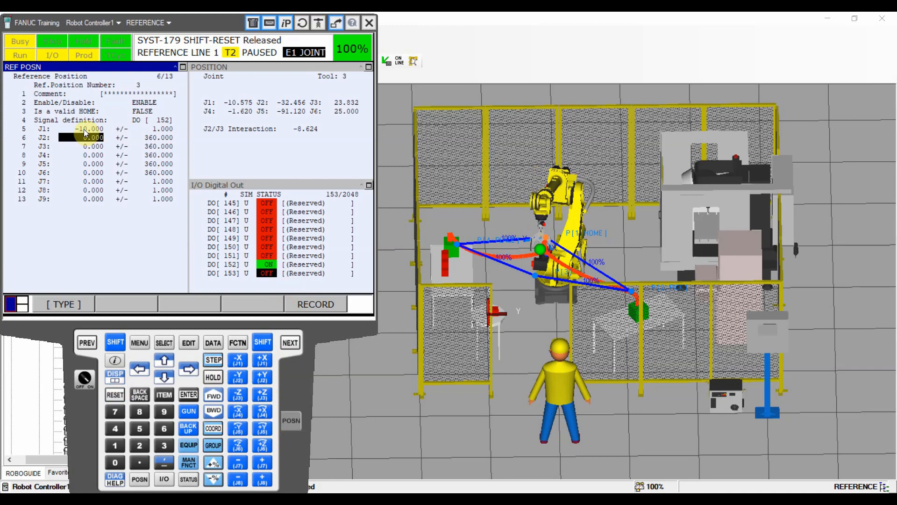
left_click(244, 360, "shift")
left_click(262, 361, "shift")
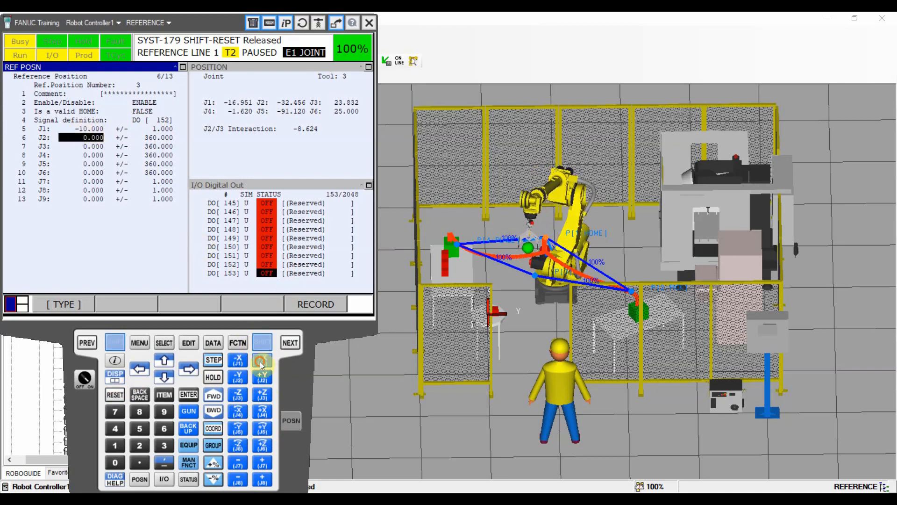
left_click(263, 361, "shift")
left_click(263, 361, "shift")
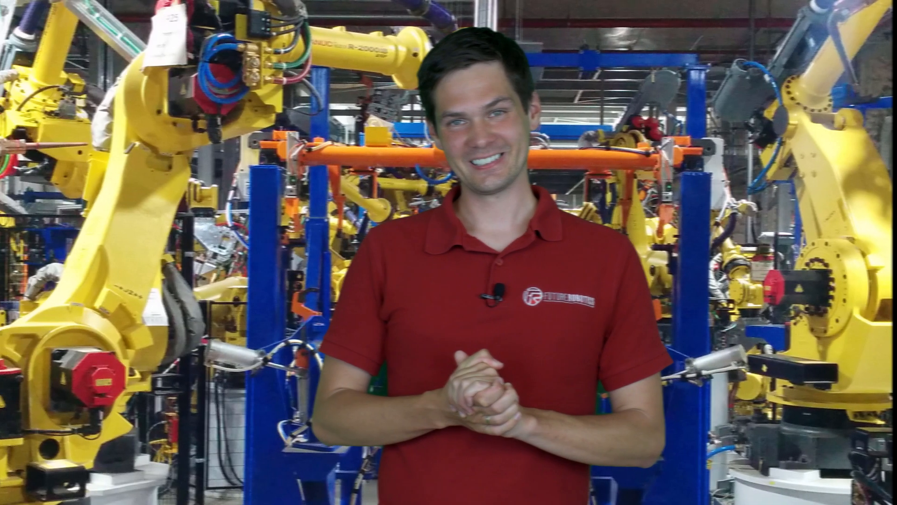